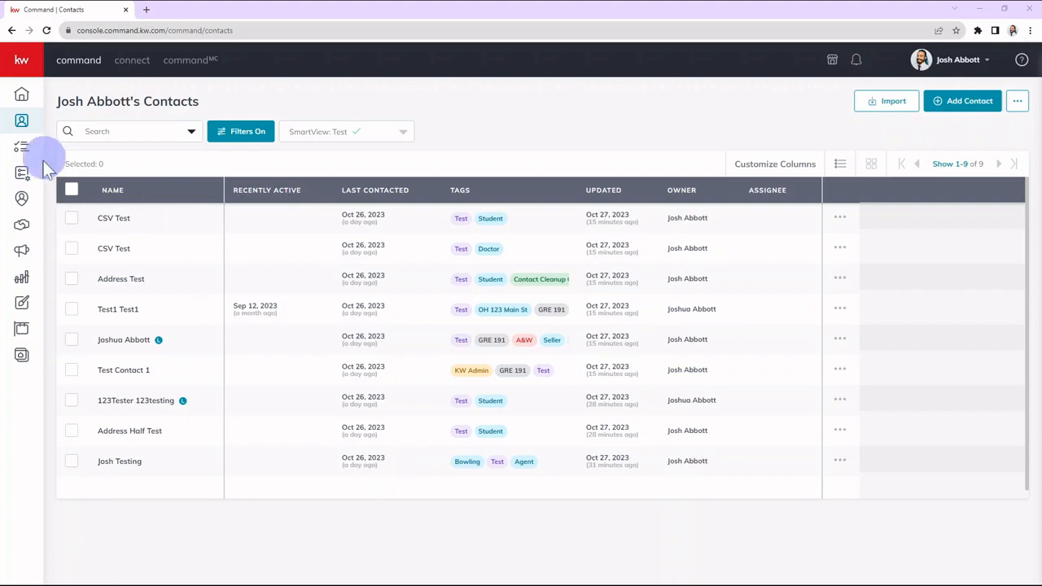
Go to SmartPlans and look through the list of existing people plans.
{"action": "left_click", "coordinate": [22, 186]}
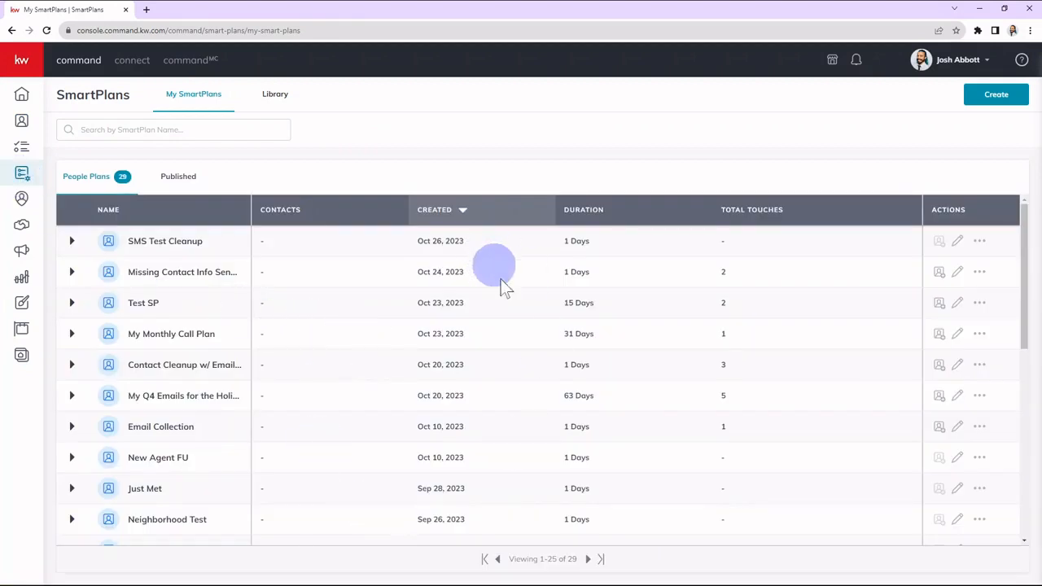
{"action": "scroll", "coordinate": [513, 317], "scroll_direction": "down", "scroll_amount": 3}
{"action": "scroll", "coordinate": [533, 354], "scroll_direction": "up", "scroll_amount": 3}
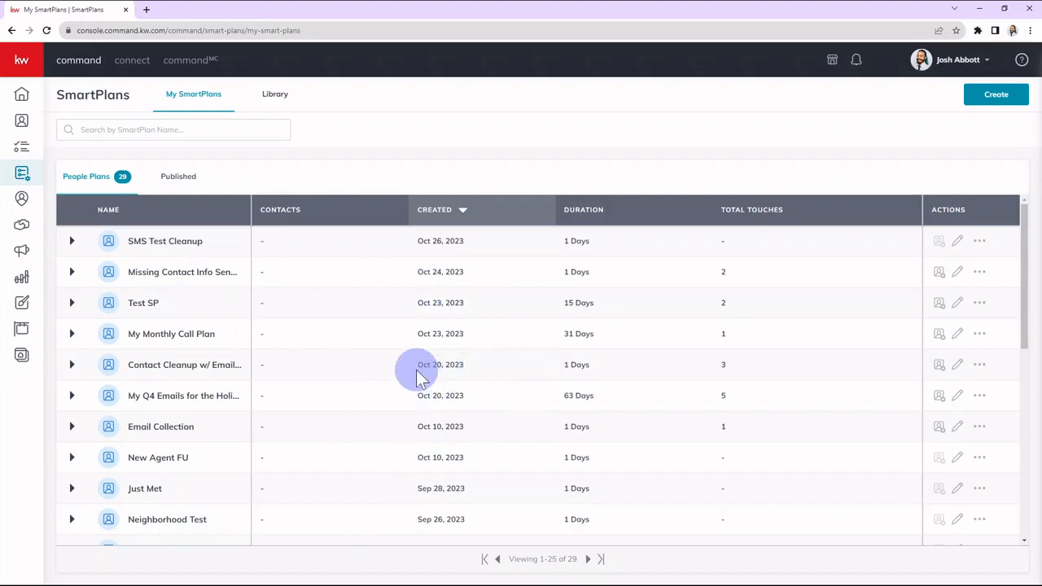
{"action": "scroll", "coordinate": [421, 378], "scroll_direction": "down", "scroll_amount": 6}
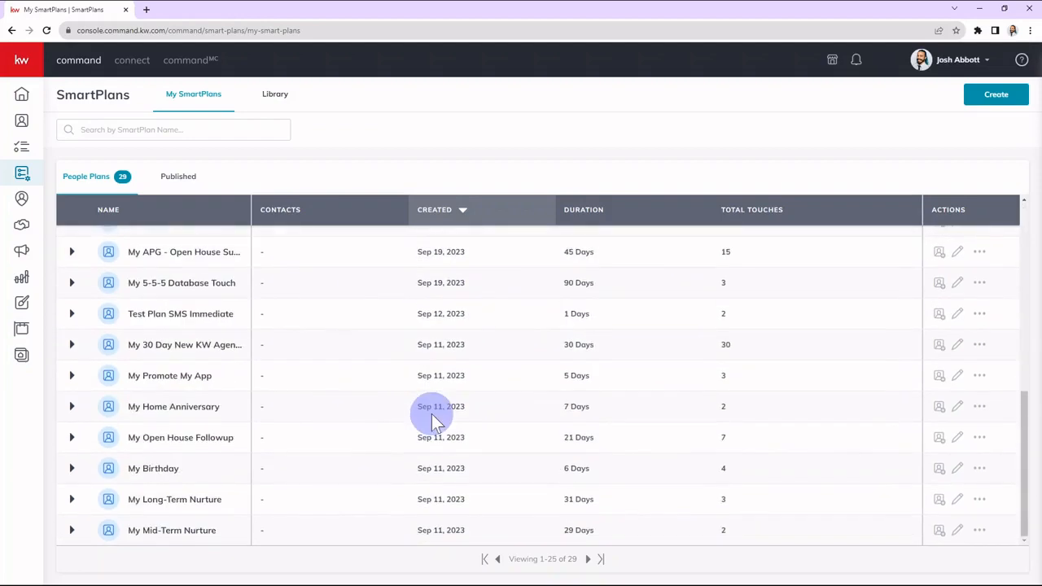
{"action": "scroll", "coordinate": [432, 418], "scroll_direction": "up", "scroll_amount": 5}
{"action": "scroll", "coordinate": [432, 419], "scroll_direction": "up", "scroll_amount": 1}
Browse the SmartPlan library's Featured, Keller Williams, Top Rated and What's New sections to examine the ready-made plans.
{"action": "left_click", "coordinate": [275, 94]}
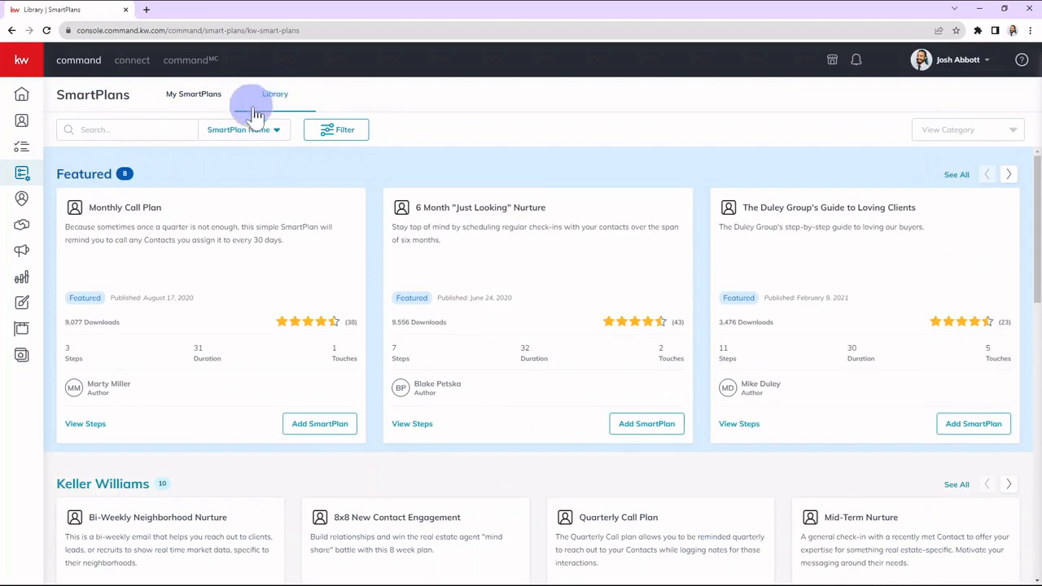
{"action": "scroll", "coordinate": [675, 486], "scroll_direction": "down", "scroll_amount": 1}
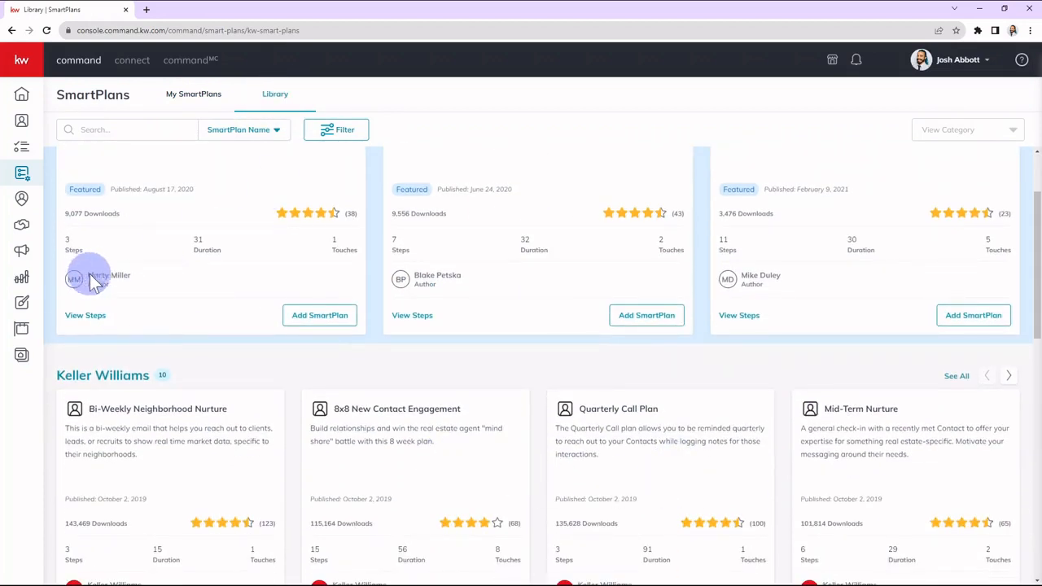
{"action": "scroll", "coordinate": [289, 380], "scroll_direction": "up", "scroll_amount": 1}
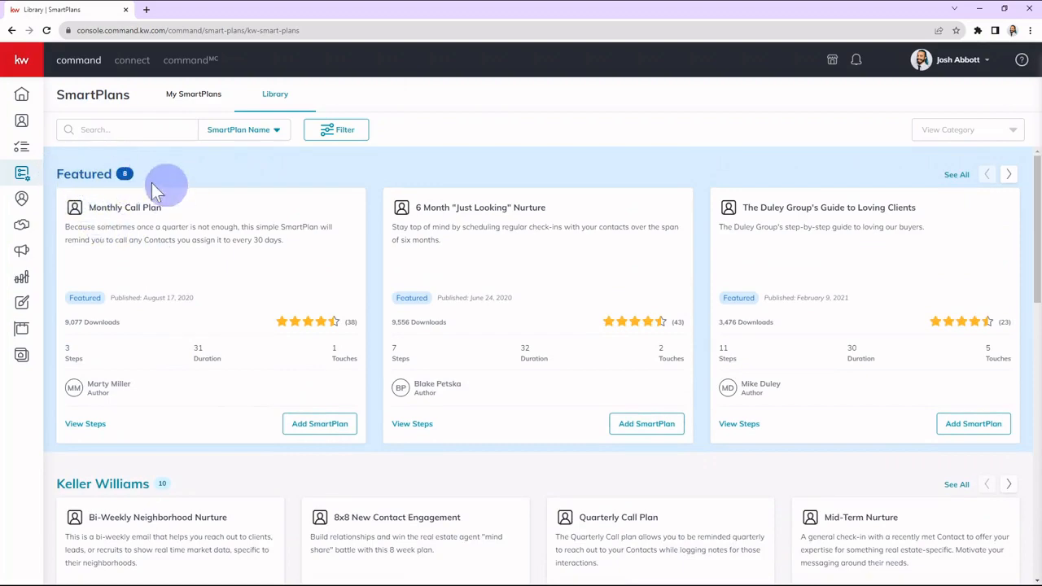
{"action": "scroll", "coordinate": [98, 310], "scroll_direction": "down", "scroll_amount": 3}
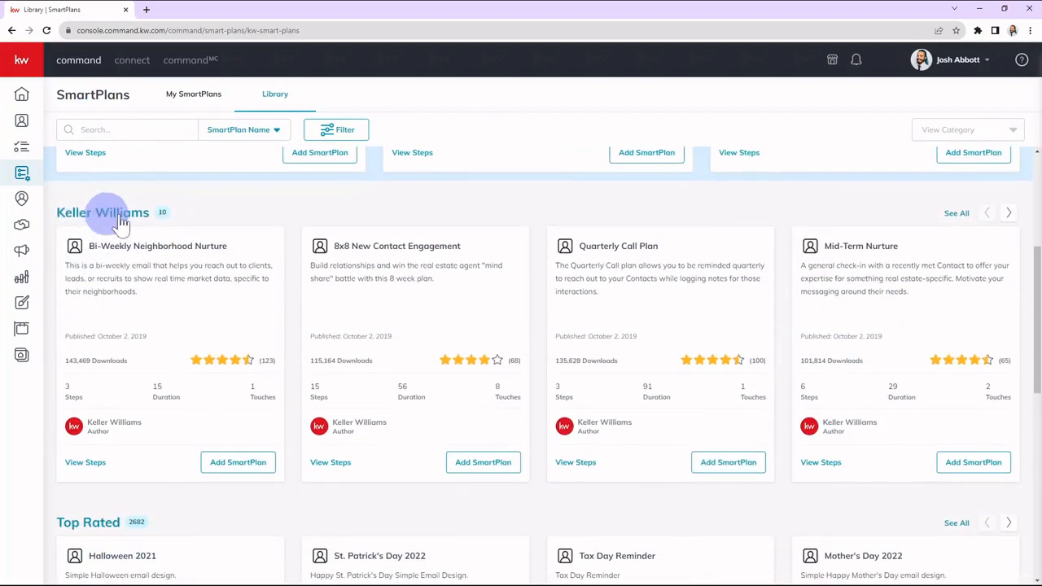
{"action": "scroll", "coordinate": [157, 243], "scroll_direction": "down", "scroll_amount": 3}
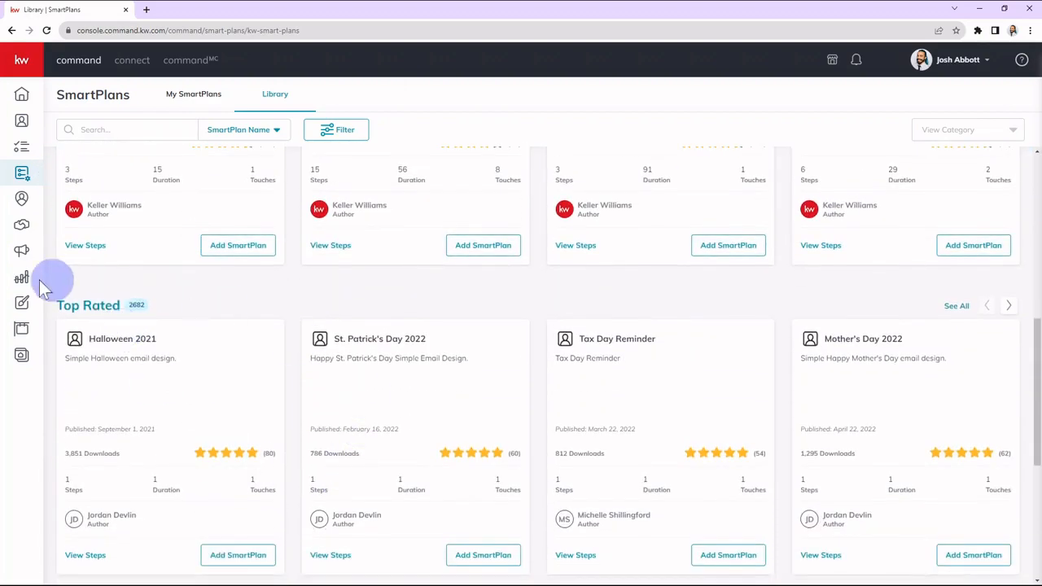
{"action": "scroll", "coordinate": [134, 338], "scroll_direction": "down", "scroll_amount": 1}
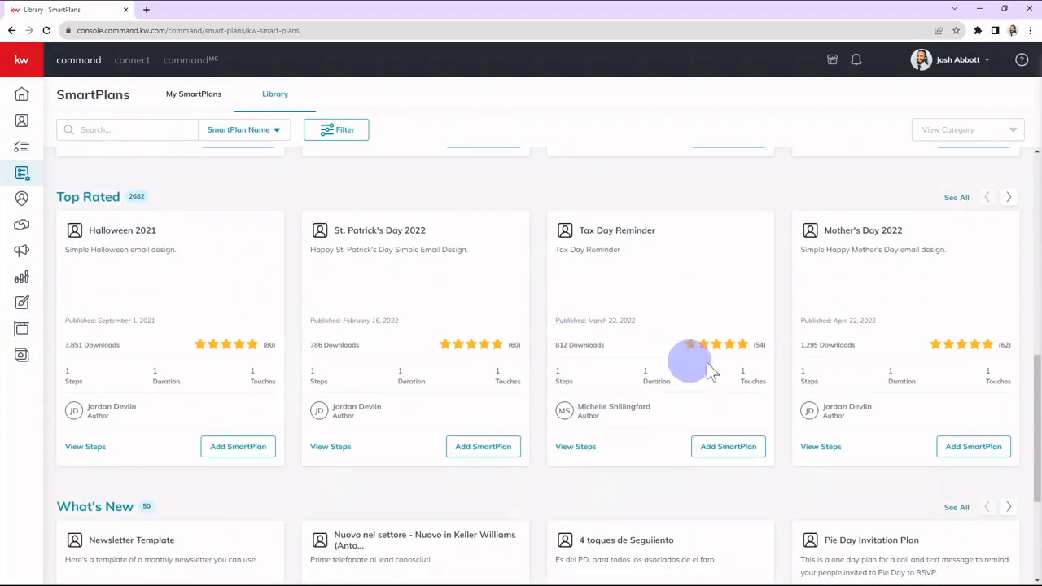
{"action": "scroll", "coordinate": [669, 397], "scroll_direction": "down", "scroll_amount": 2}
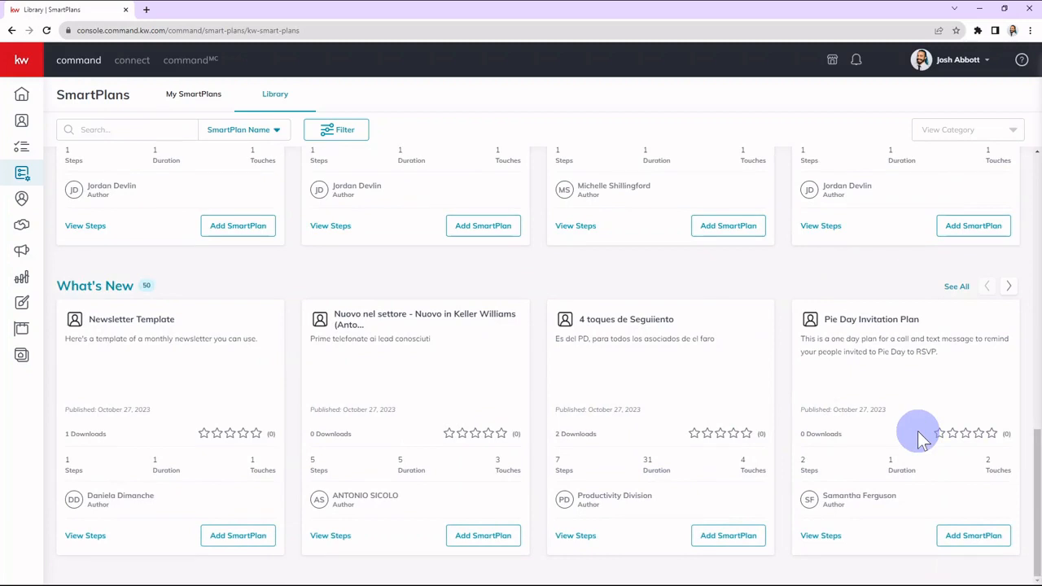
{"action": "scroll", "coordinate": [814, 427], "scroll_direction": "down", "scroll_amount": 3}
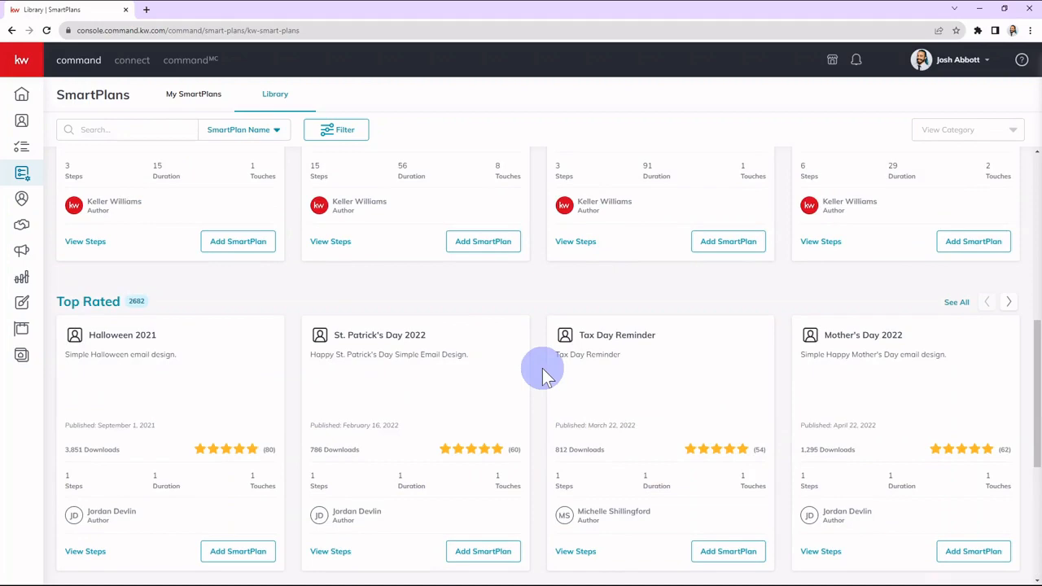
{"action": "scroll", "coordinate": [543, 372], "scroll_direction": "up", "scroll_amount": 6}
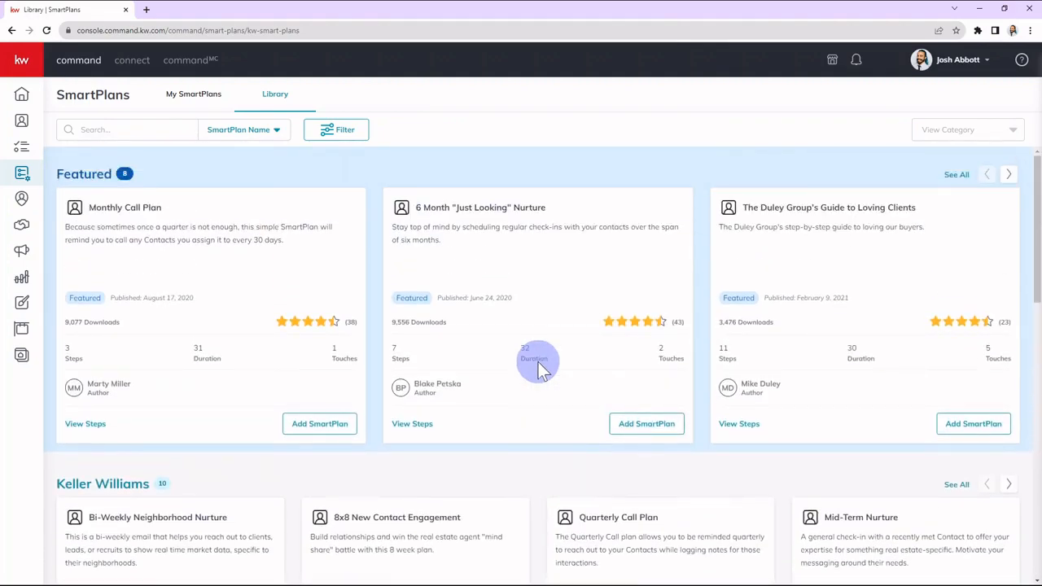
{"action": "scroll", "coordinate": [565, 523], "scroll_direction": "down", "scroll_amount": 2}
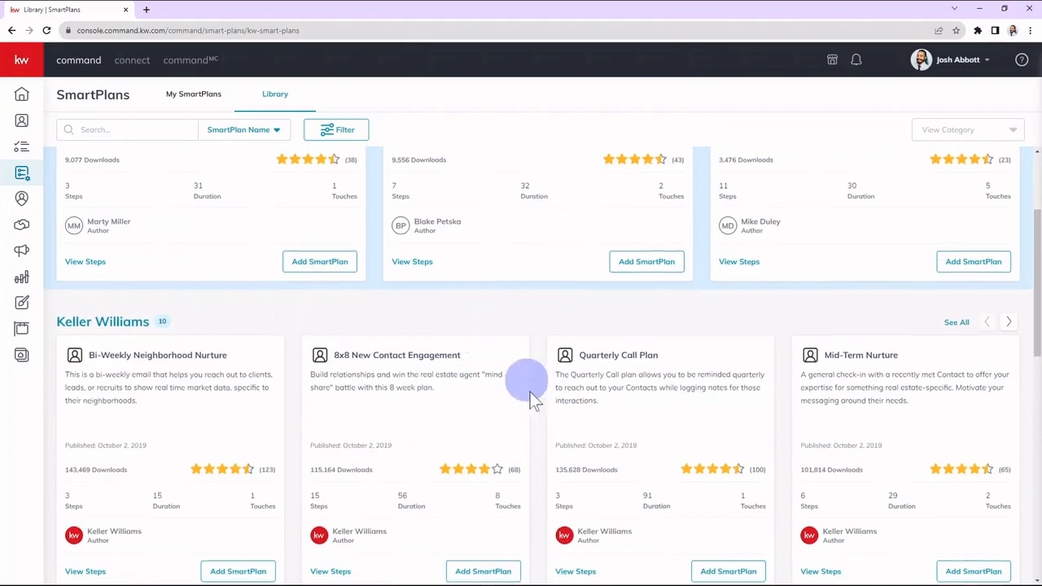
{"action": "scroll", "coordinate": [535, 448], "scroll_direction": "up", "scroll_amount": 2}
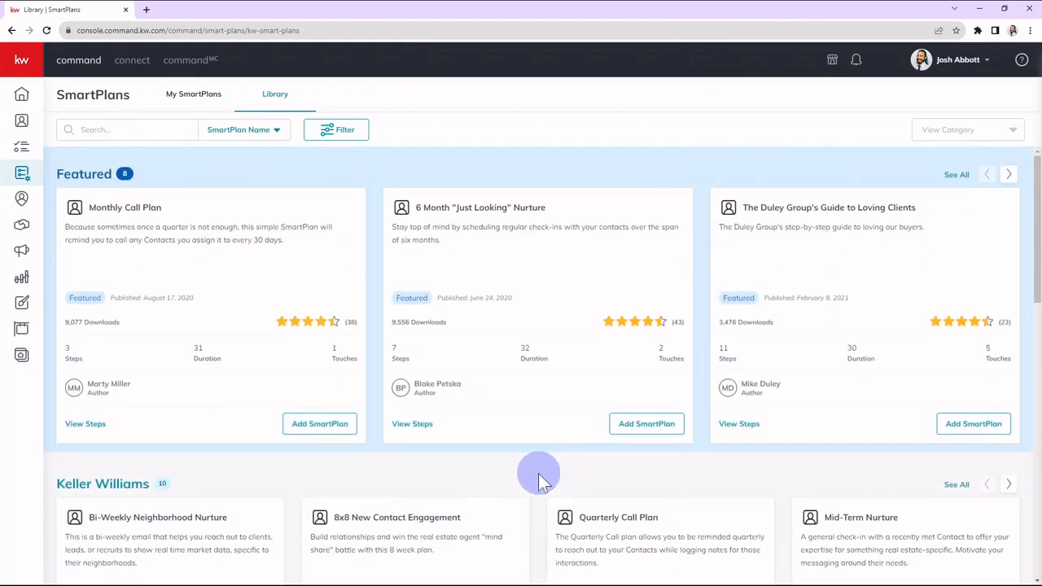
Return to My SmartPlans and create a new SmartPlan named Contact Cleanup Test.
{"action": "left_click", "coordinate": [211, 97]}
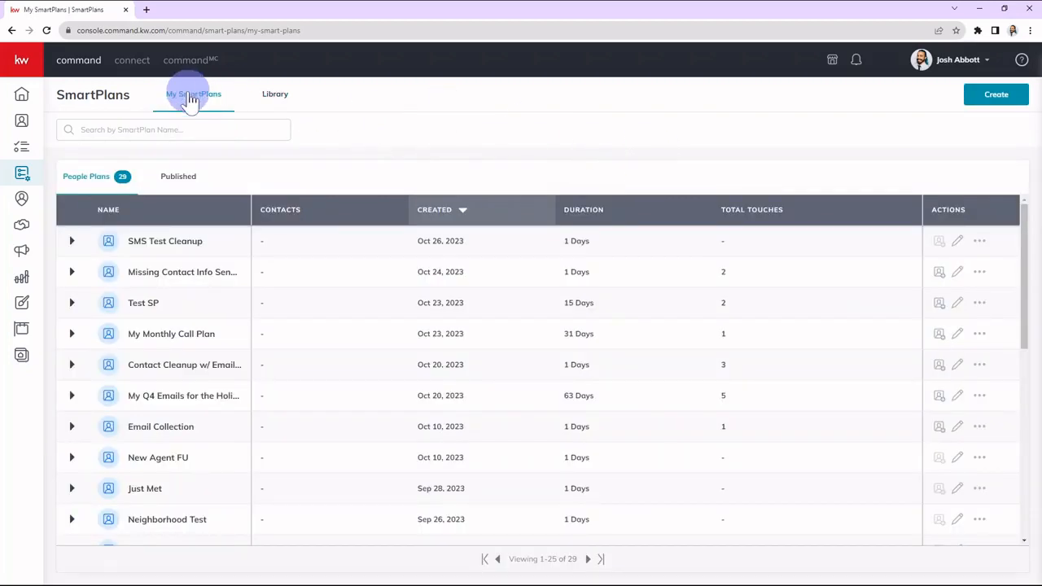
{"action": "left_click", "coordinate": [996, 96]}
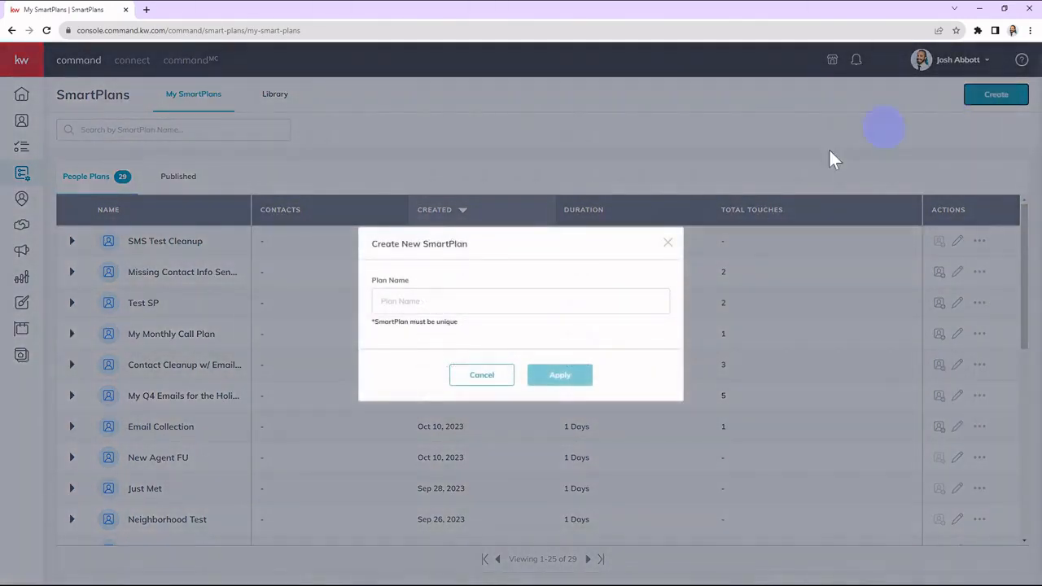
{"action": "left_click", "coordinate": [450, 303]}
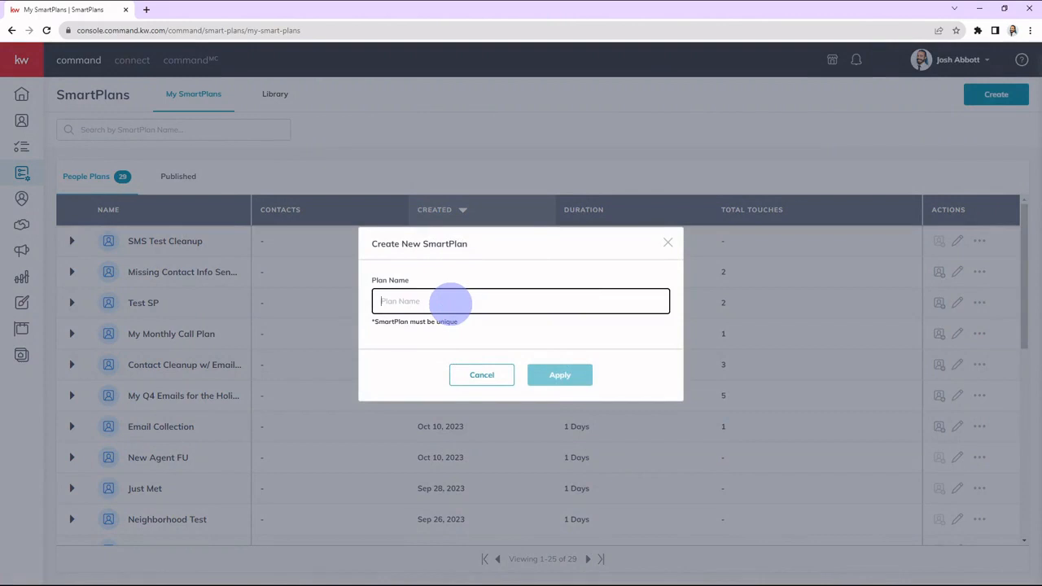
{"action": "type", "text": "Contact Cleanup Test"}
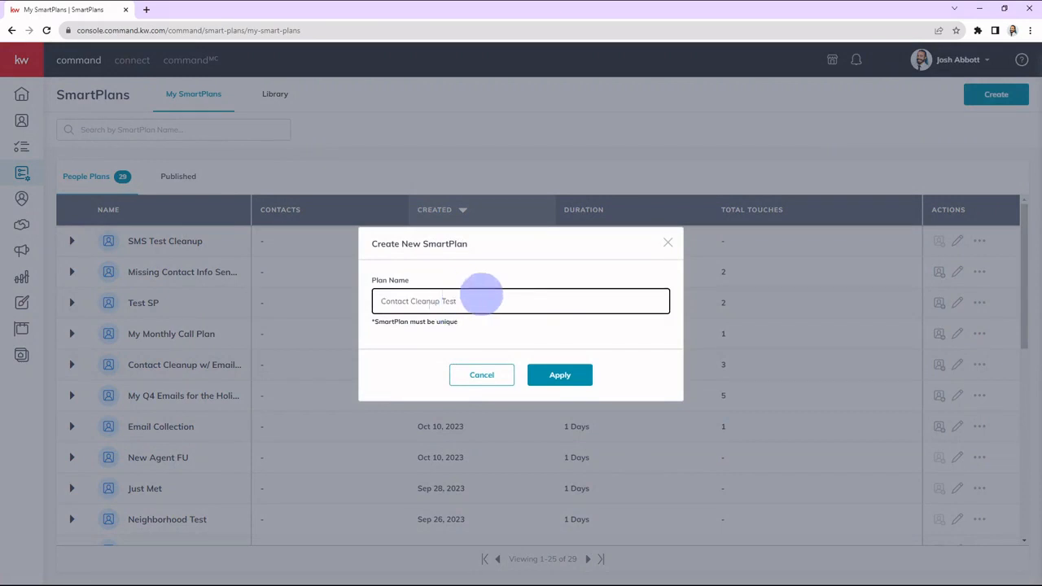
{"action": "left_click", "coordinate": [530, 325]}
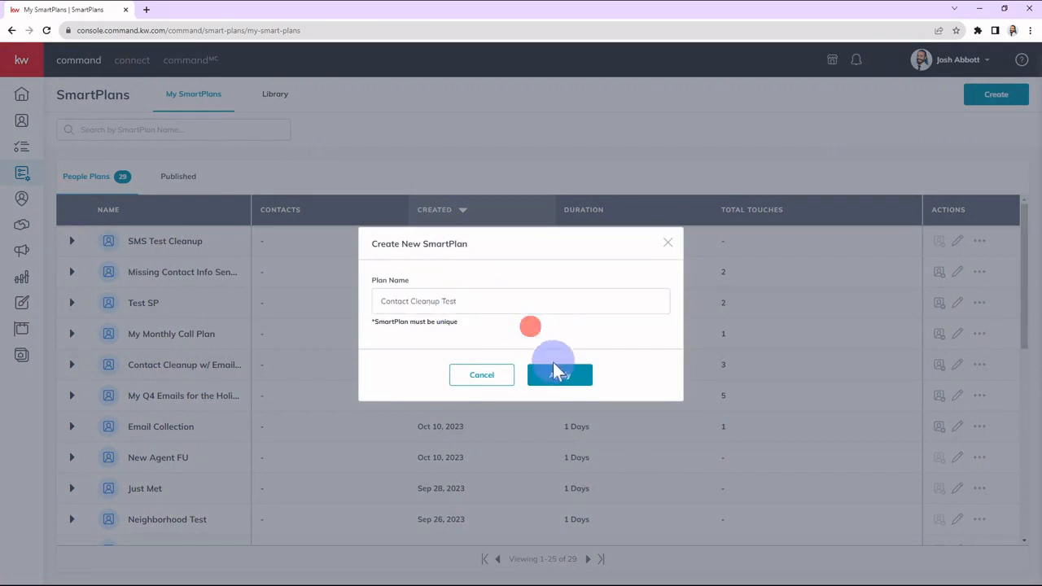
{"action": "left_click", "coordinate": [553, 382]}
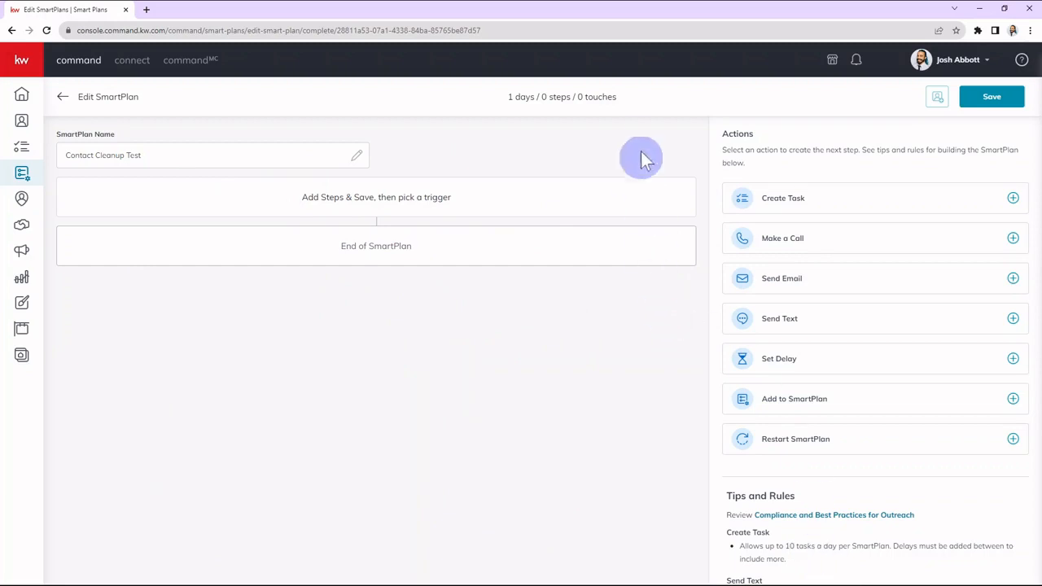
Add a Create Task step and paste the prepared task description about reviewing, tagging and archiving contacts and the SMS one week after.
{"action": "mouse_move", "coordinate": [649, 577]}
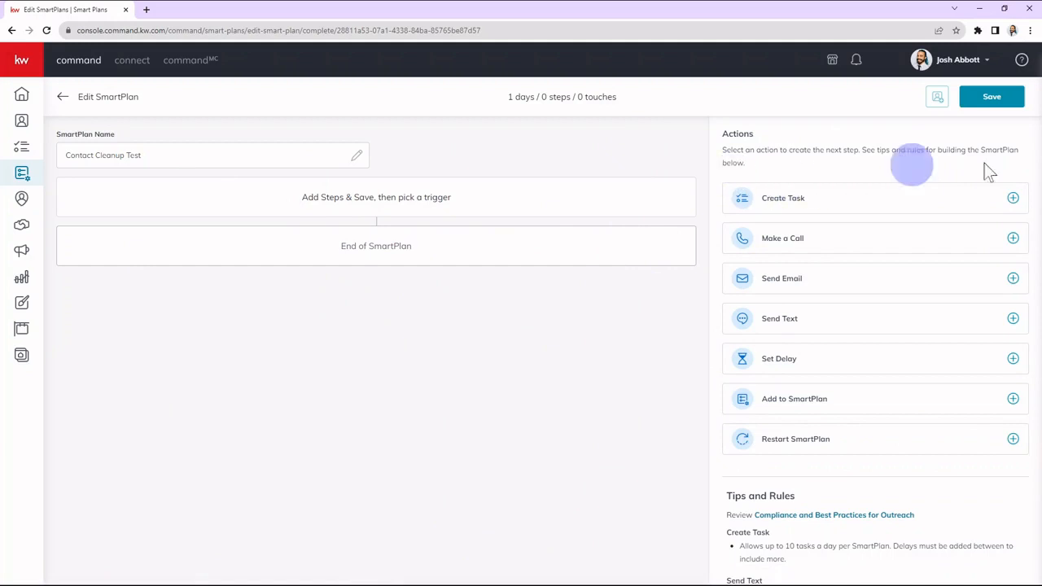
{"action": "left_click", "coordinate": [779, 204]}
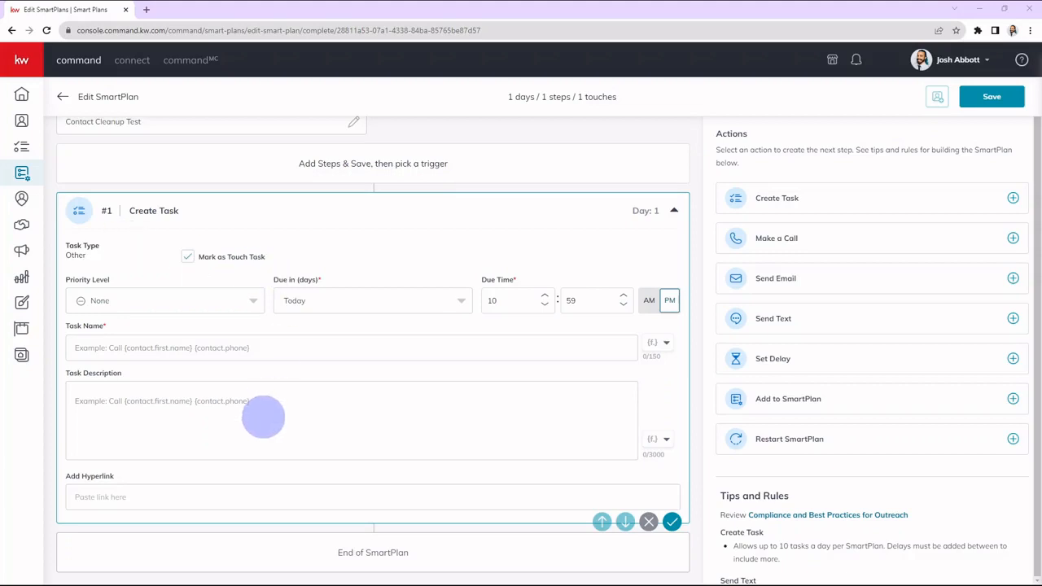
{"action": "left_click", "coordinate": [230, 405]}
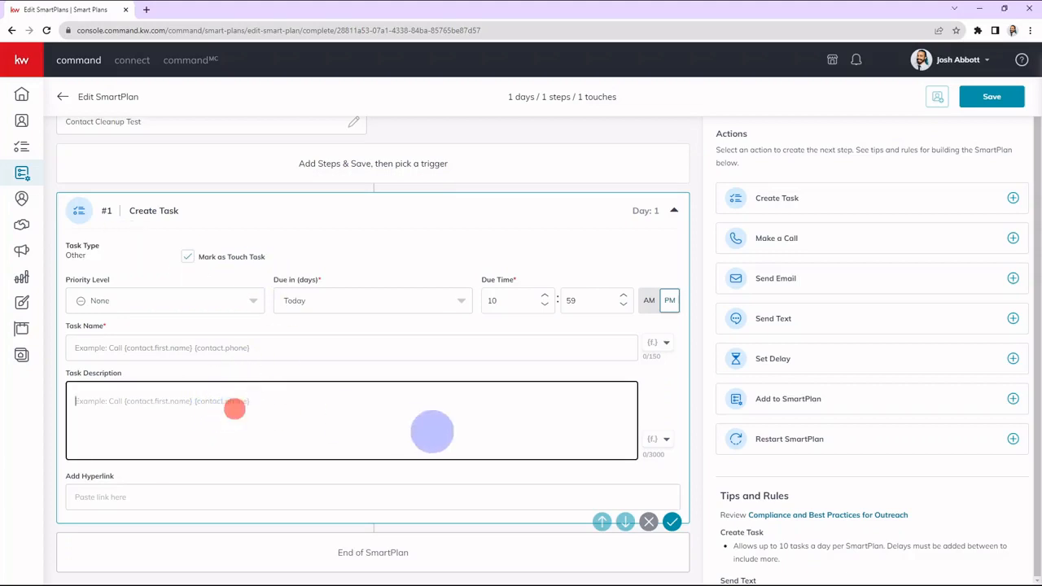
{"action": "left_click", "coordinate": [221, 423]}
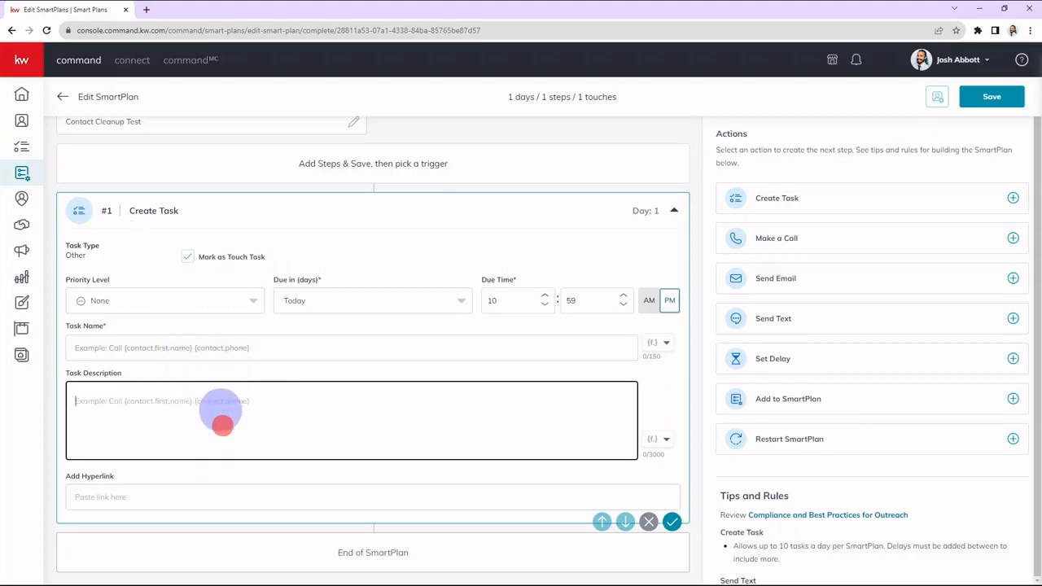
{"action": "type", "text": "Review contact information and tag the contact in as many ways you can think of. Job, Hobbies, Family Status, Buyer/Seller, etc. Archive contacts that are 'bad' or unable to be completed.  Contacts will be sent a SMS one week after this date to capture contact information."}
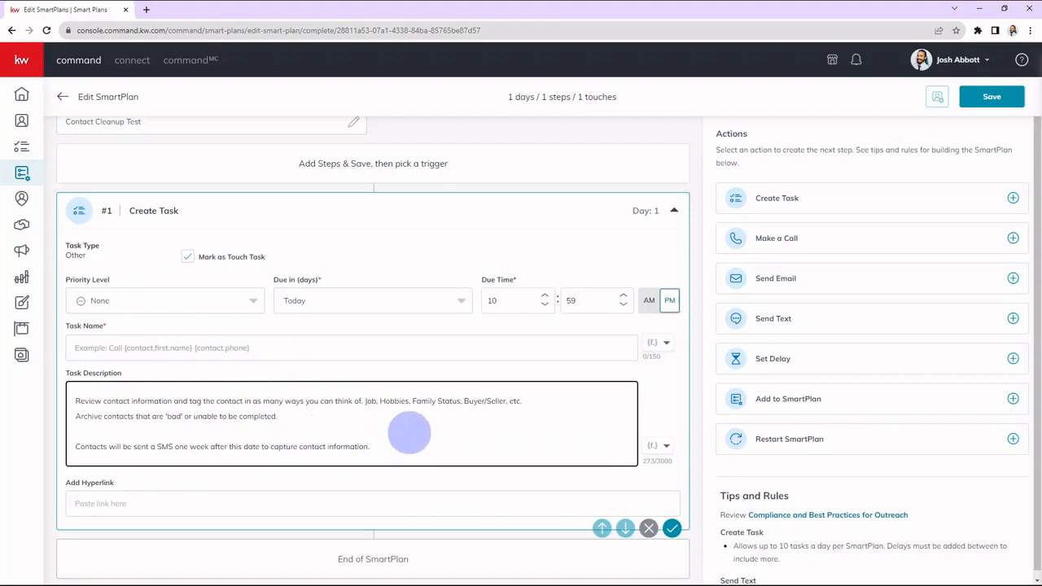
{"action": "left_click_drag", "start_coordinate": [188, 400], "coordinate": [296, 400]}
{"action": "left_click", "coordinate": [344, 405]}
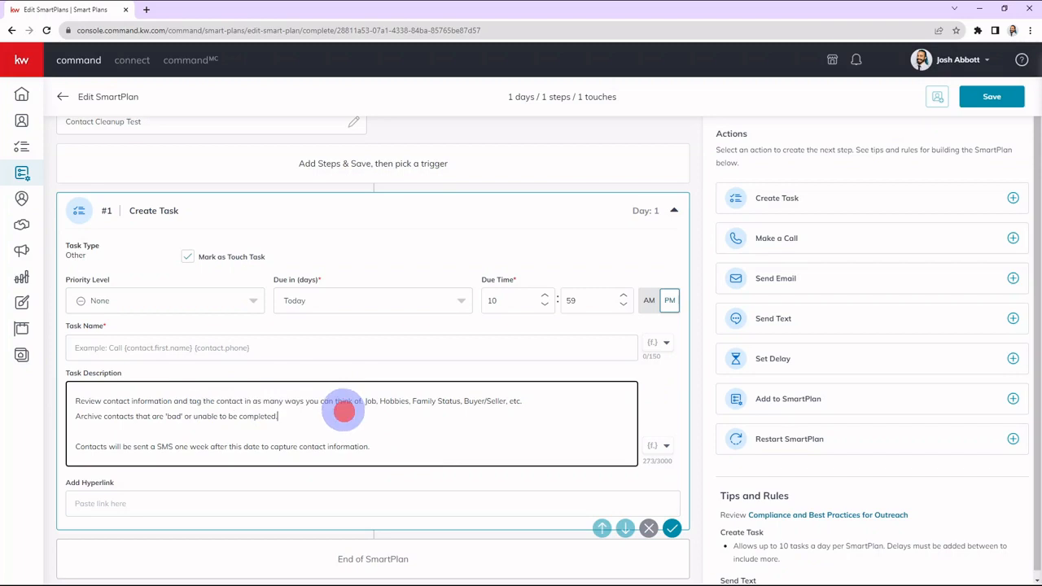
{"action": "left_click", "coordinate": [387, 400]}
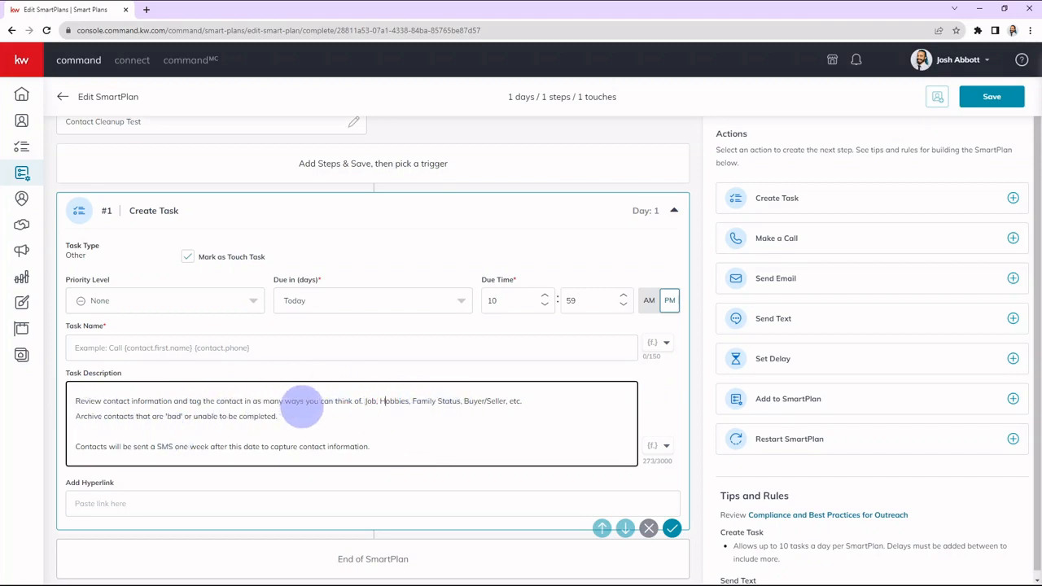
{"action": "left_click", "coordinate": [307, 414]}
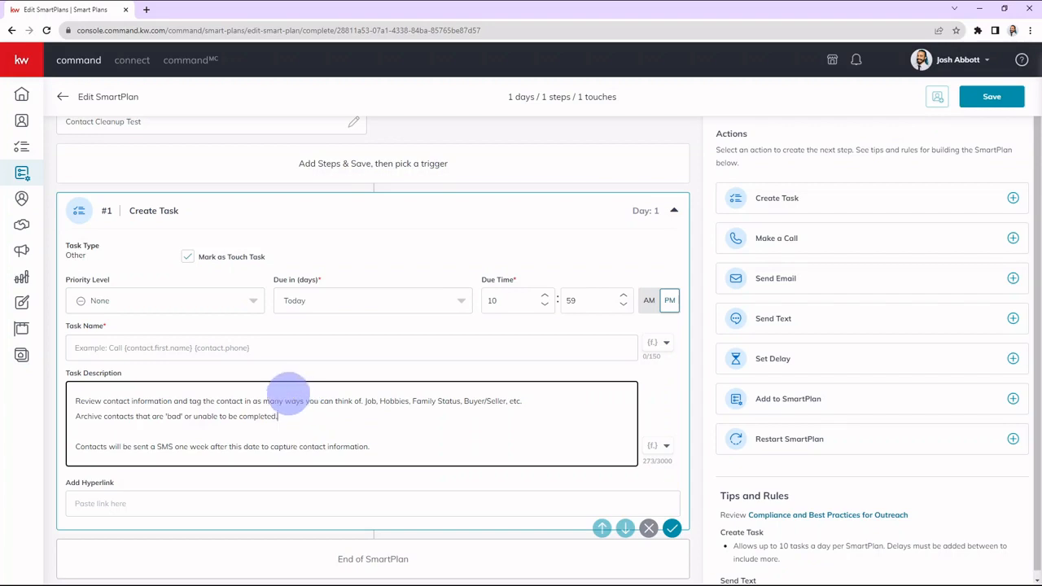
Remove the last sentence about the SMS being sent one week after, with its blank lines, from the task description.
{"action": "left_click", "coordinate": [381, 445]}
{"action": "key", "text": "shift+Home"}
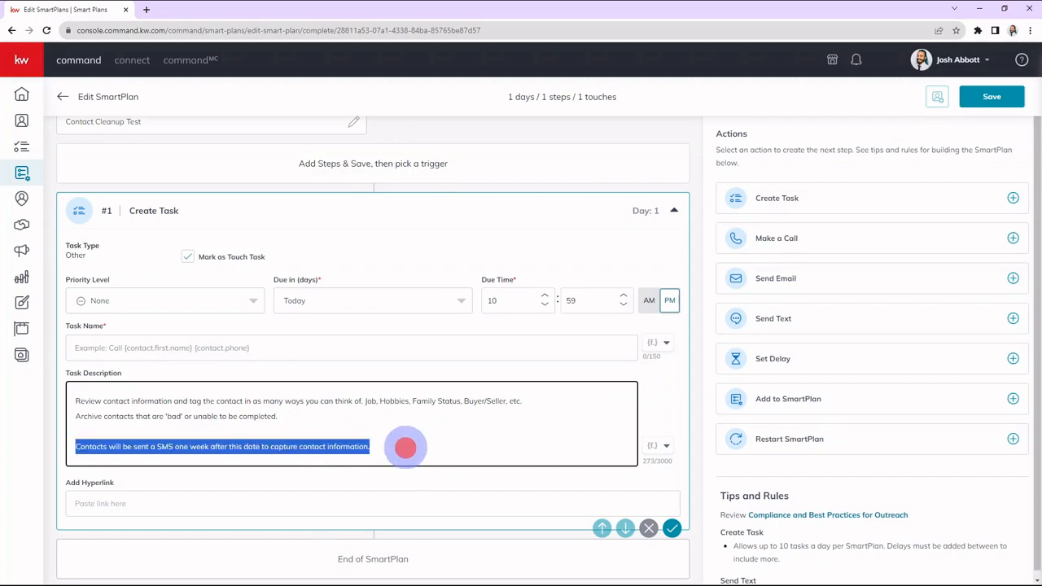
{"action": "key", "text": "BackSpace"}
{"action": "key", "text": "BackSpace"}
{"action": "key", "text": "BackSpace"}
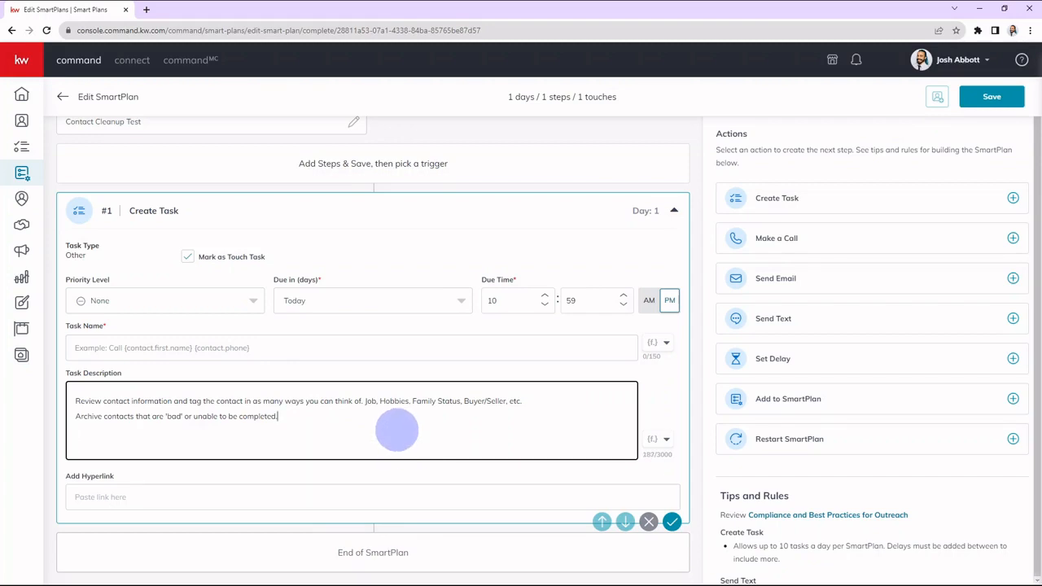
{"action": "left_click", "coordinate": [342, 368]}
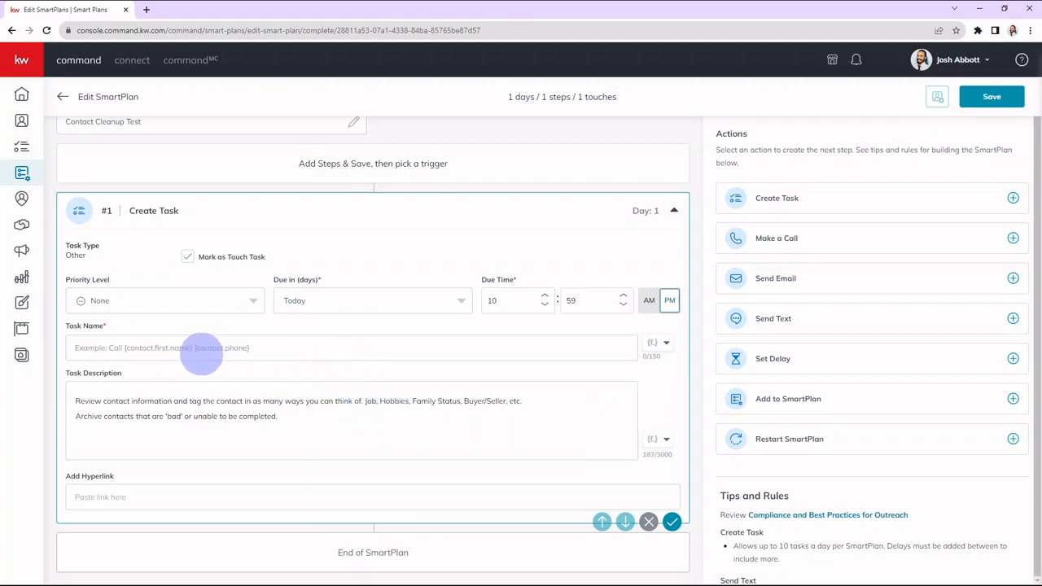
Name the task "Tag and Archive Contact" and set its priority level to Low.
{"action": "left_click", "coordinate": [203, 348]}
{"action": "type", "text": "Cont"}
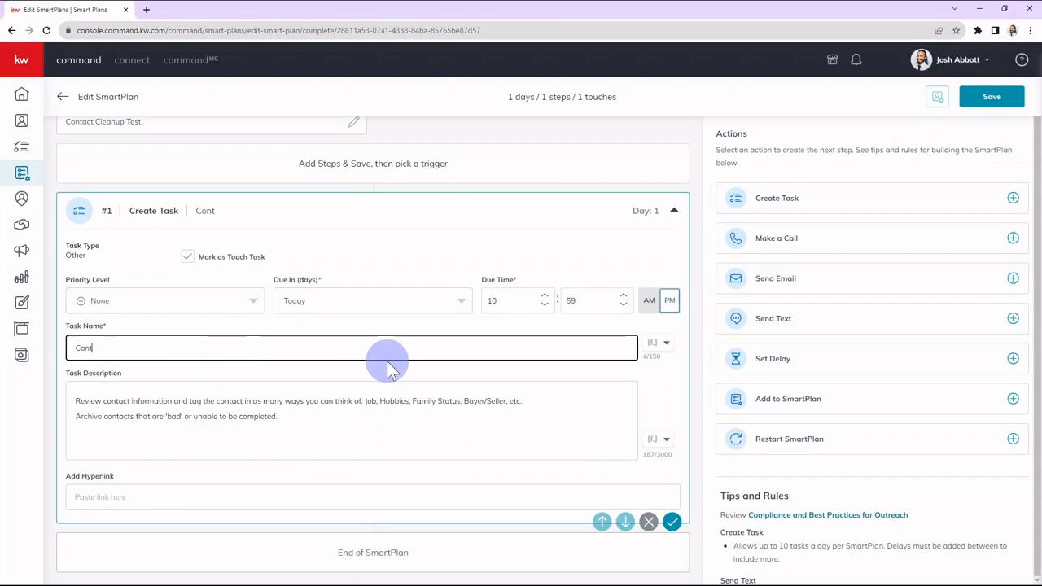
{"action": "type", "text": "a"}
{"action": "key", "text": "BackSpace"}
{"action": "key", "text": "BackSpace"}
{"action": "key", "text": "BackSpace"}
{"action": "key", "text": "BackSpace"}
{"action": "key", "text": "BackSpace"}
{"action": "type", "text": "Tan and Archive Contac"}
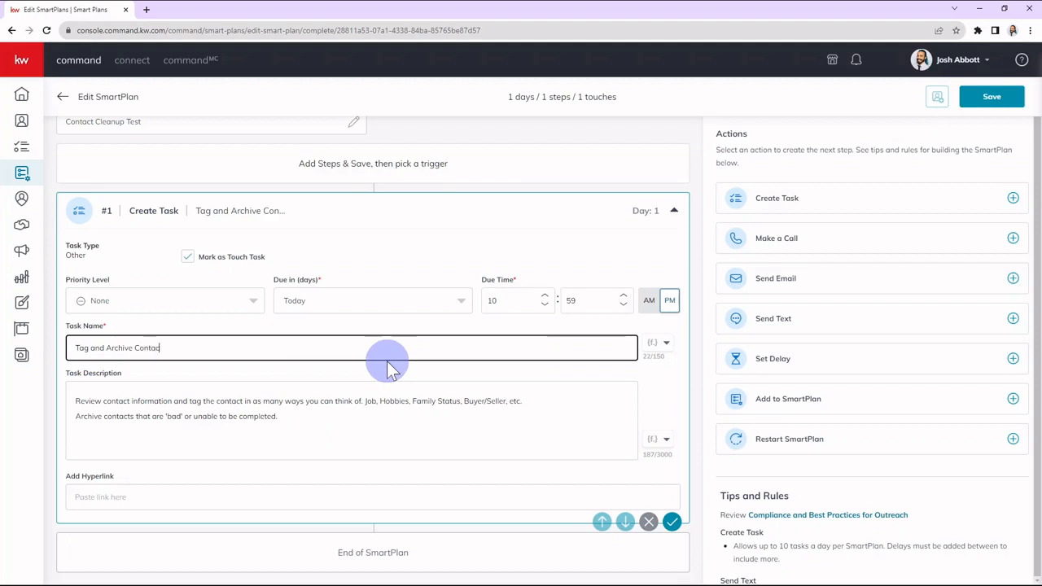
{"action": "type", "text": "t"}
{"action": "left_click", "coordinate": [398, 255]}
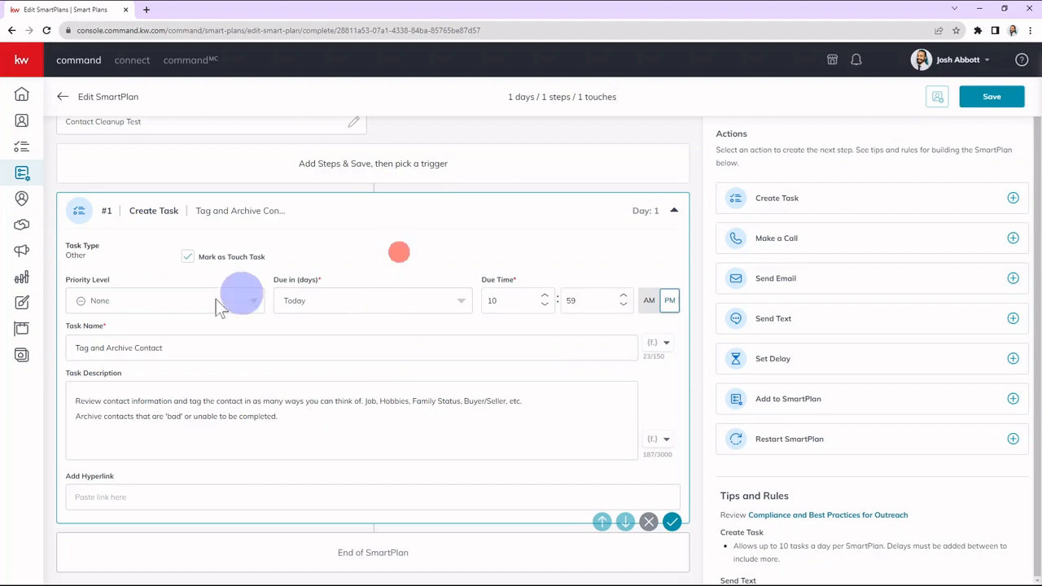
{"action": "left_click", "coordinate": [151, 301]}
{"action": "left_click", "coordinate": [106, 405]}
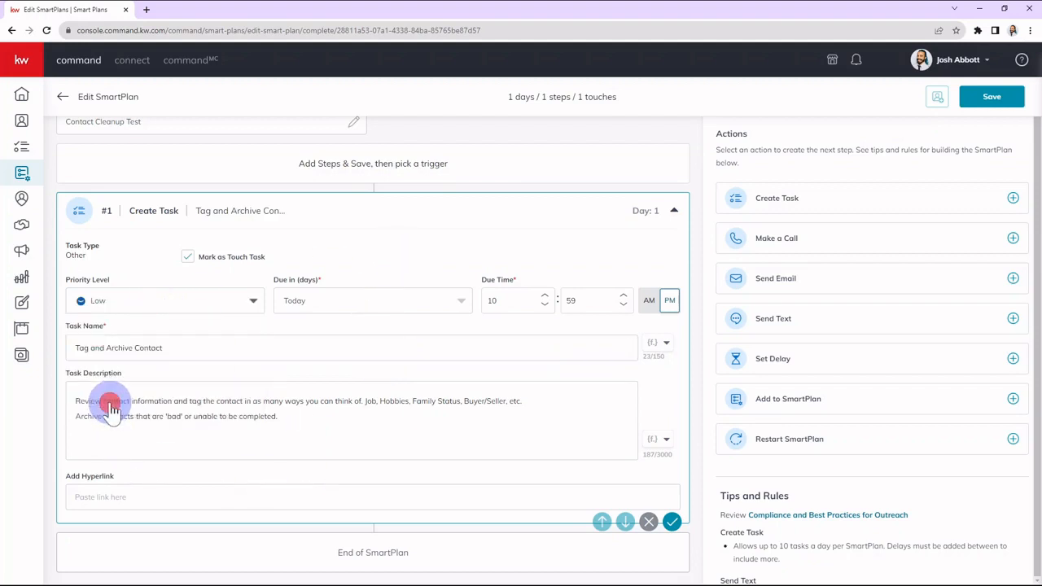
Keep the task due Today and save the Tag and Archive Contact task step.
{"action": "left_click", "coordinate": [416, 257]}
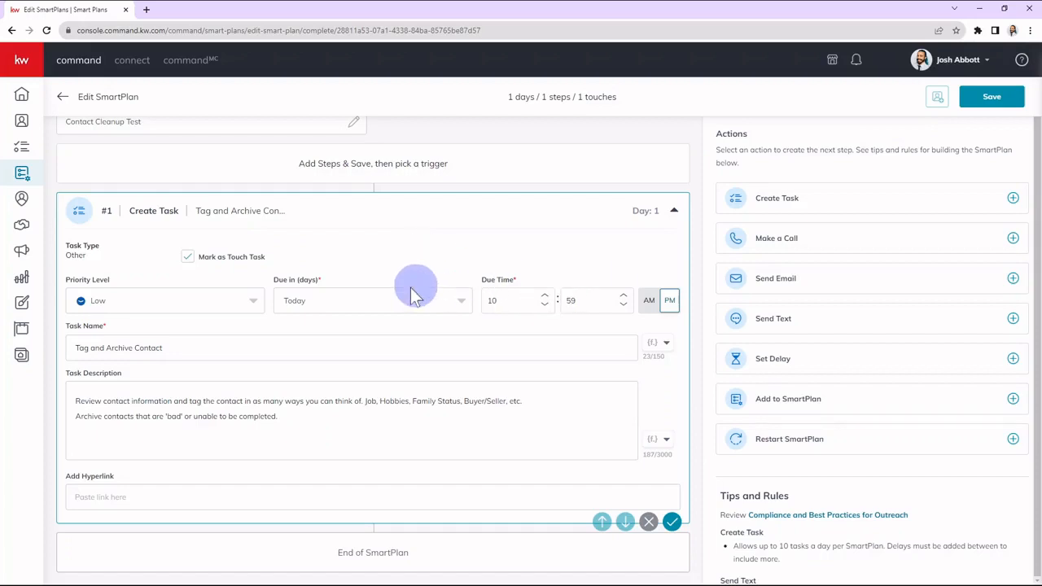
{"action": "left_click", "coordinate": [309, 298]}
{"action": "left_click", "coordinate": [414, 255]}
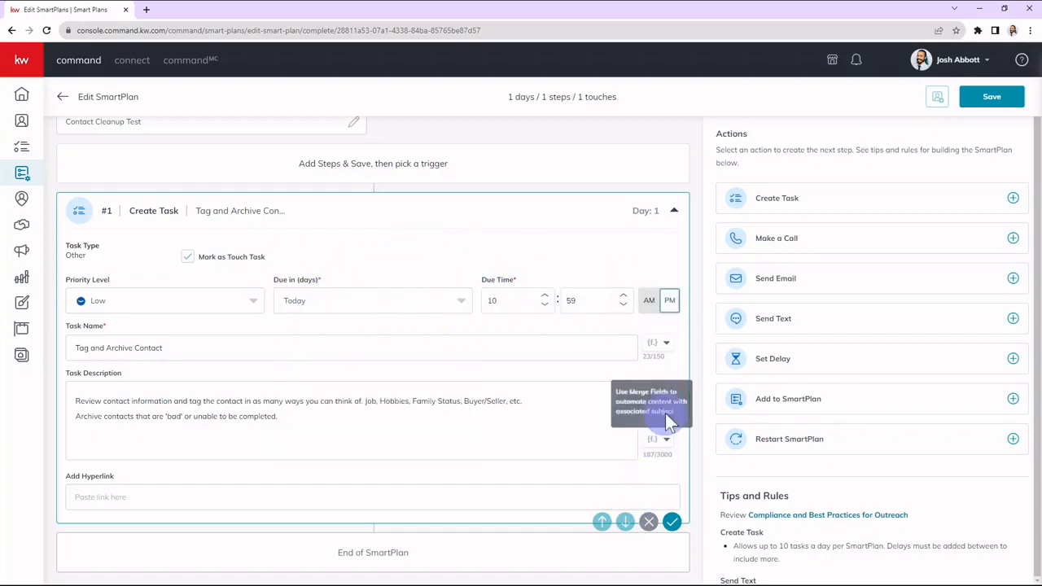
{"action": "left_click", "coordinate": [487, 416]}
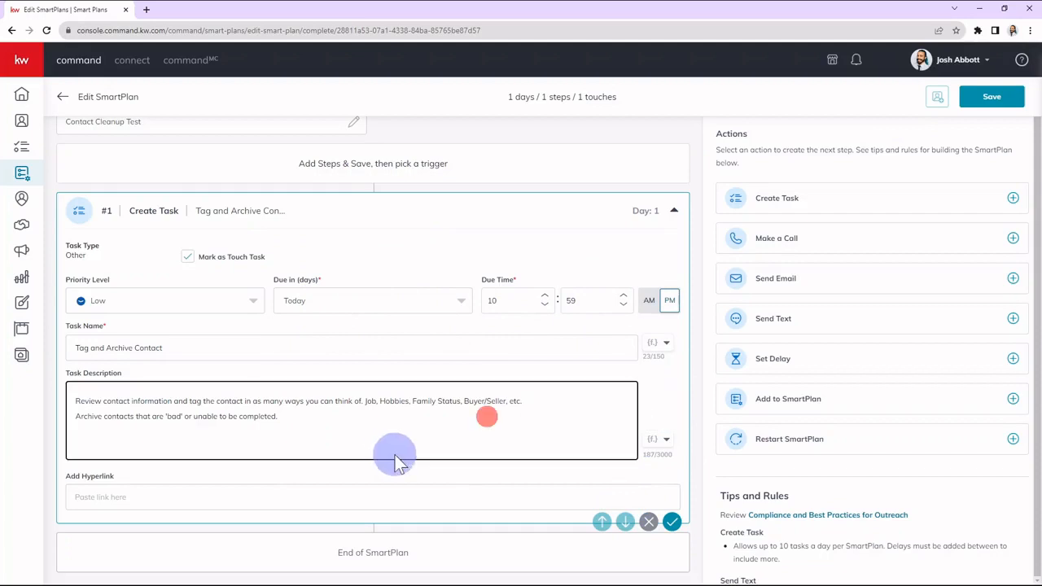
{"action": "left_click", "coordinate": [671, 525]}
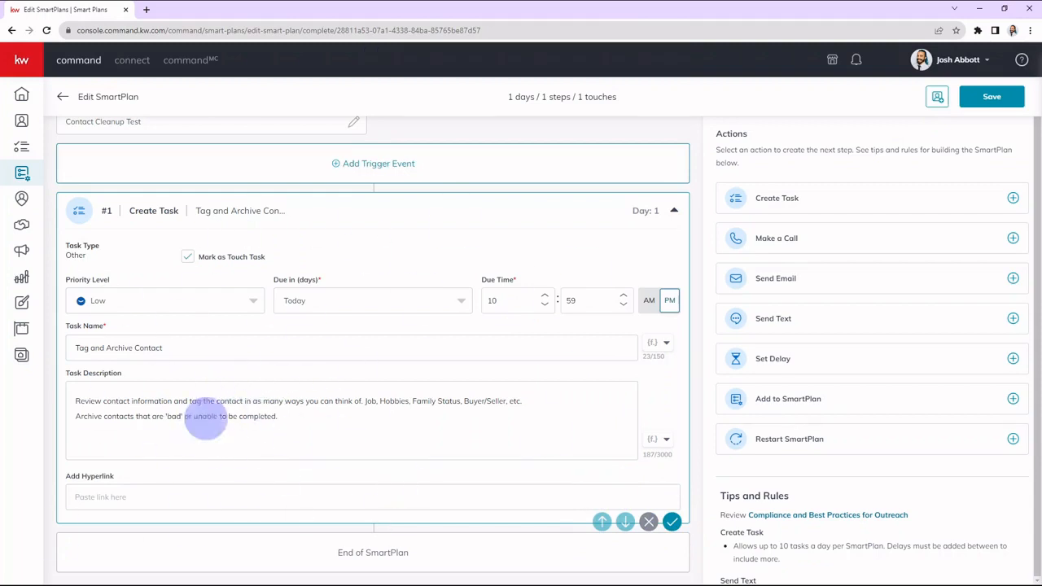
{"action": "left_click_drag", "start_coordinate": [366, 401], "coordinate": [409, 401]}
{"action": "left_click", "coordinate": [383, 411]}
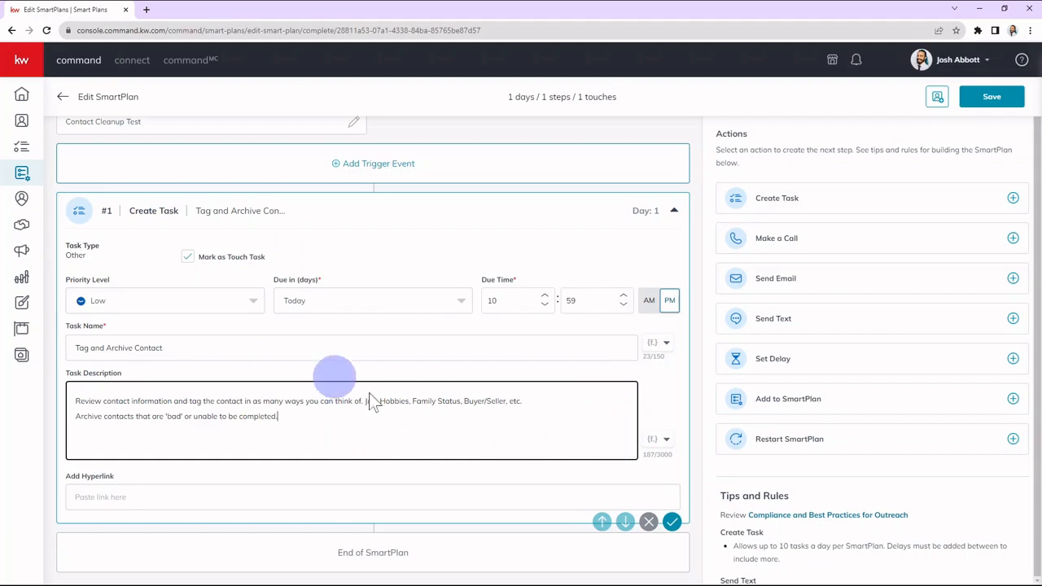
{"action": "left_click", "coordinate": [677, 399]}
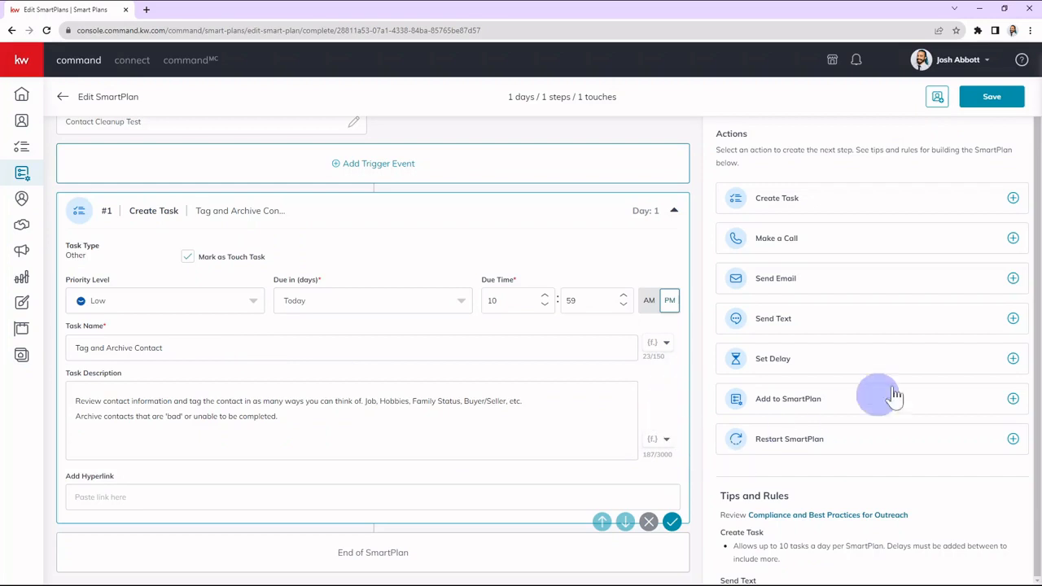
Add a Send Text step and paste the prepared message about updating contacts and getting a good email.
{"action": "left_click", "coordinate": [785, 322]}
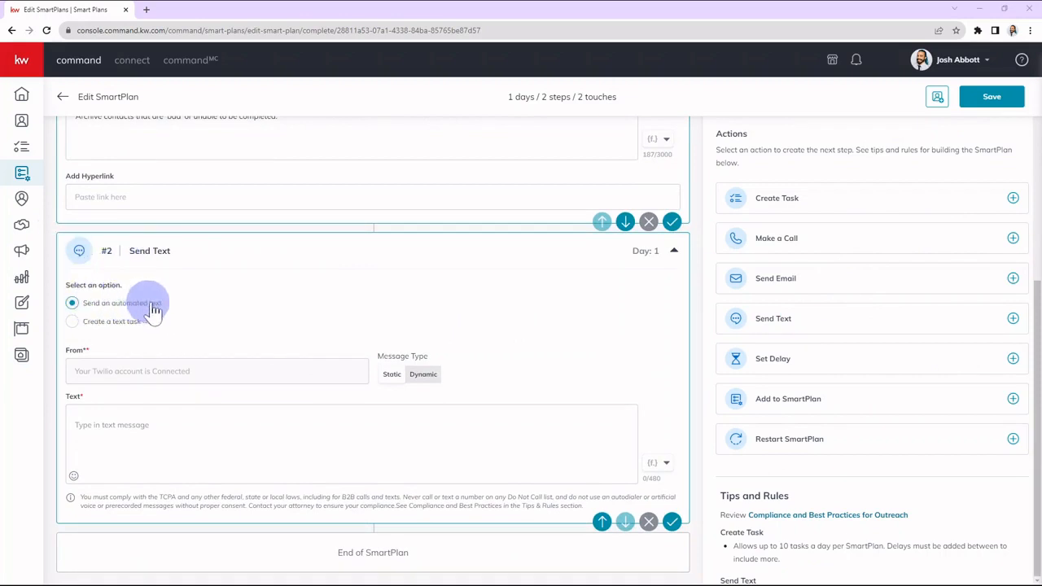
{"action": "left_click", "coordinate": [166, 434]}
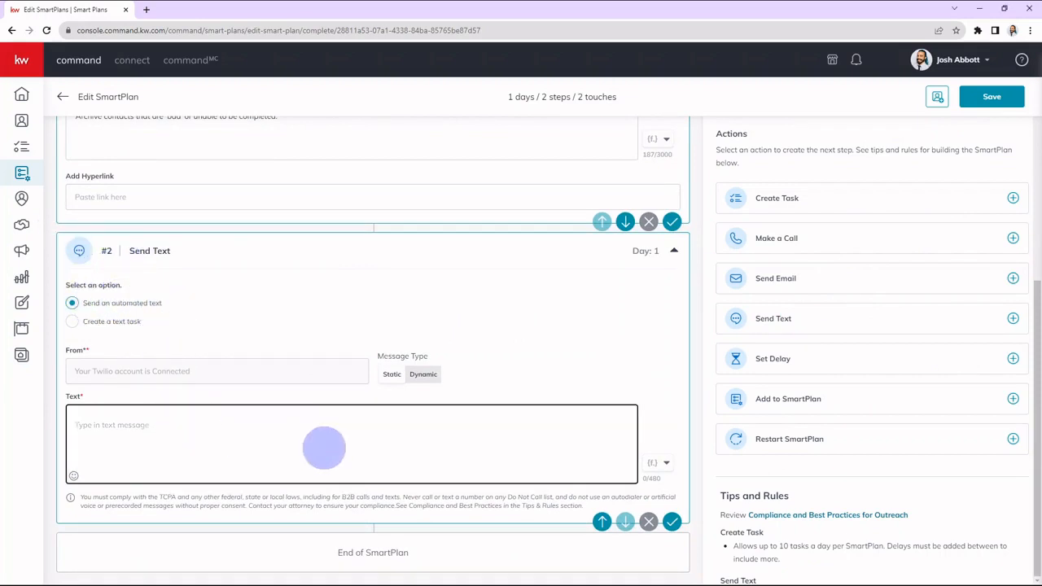
{"action": "type", "text": "I'm working on getting all of my contacts updated and I wanted to reach out and see if I get a good email for you!  Hope you've been well! Let's chat soon 😀"}
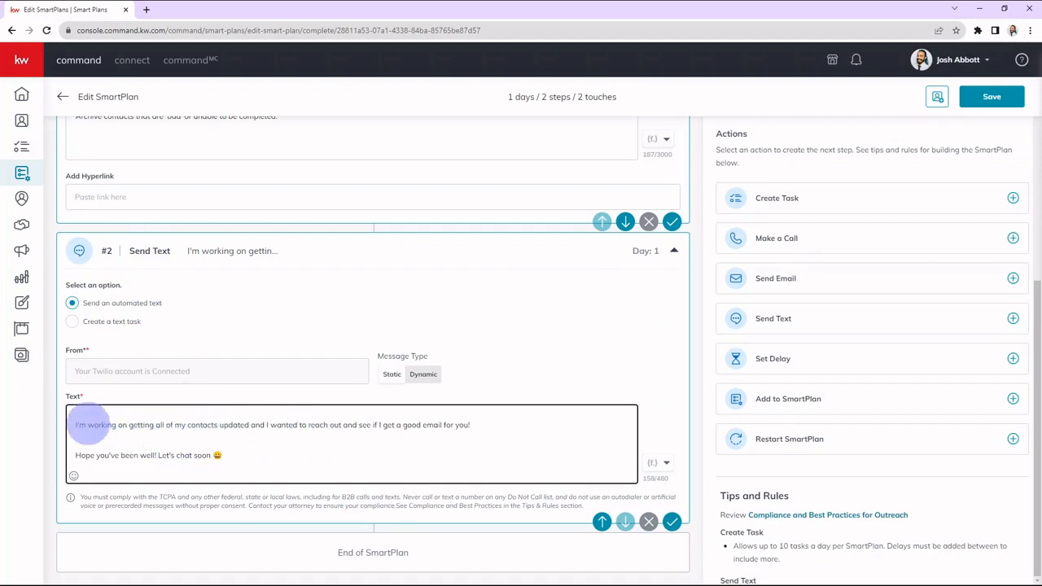
Begin the text message with a "Hey," greeting line, separated from the pasted message by a blank line.
{"action": "left_click", "coordinate": [76, 425]}
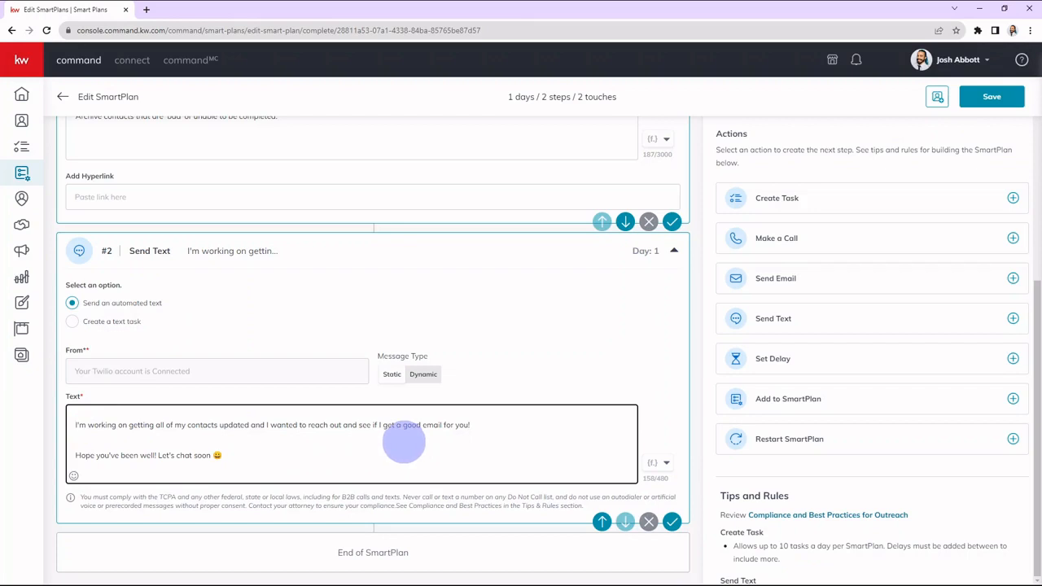
{"action": "key", "text": "Return"}
{"action": "key", "text": "Return"}
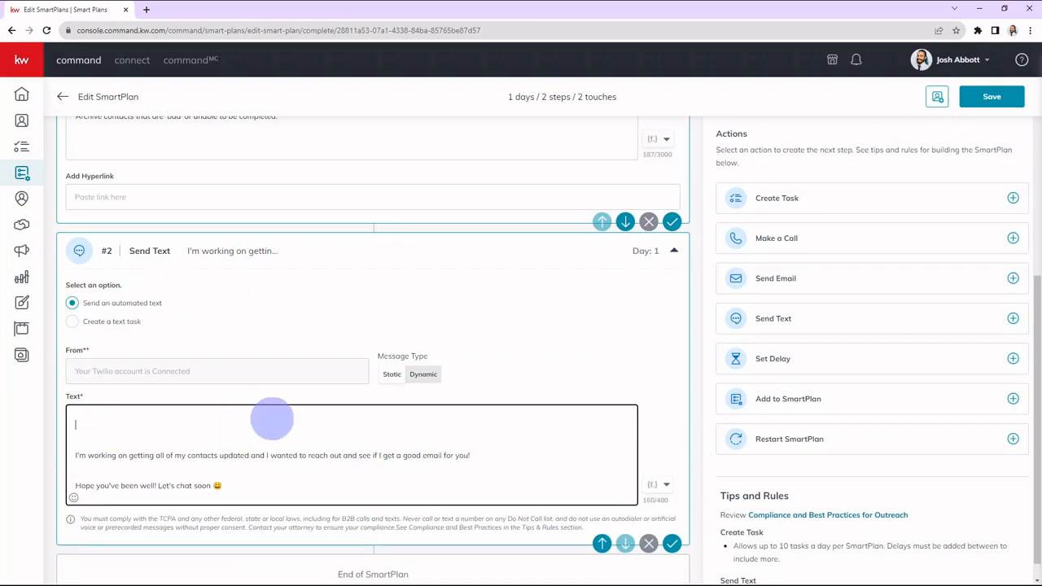
{"action": "left_click", "coordinate": [656, 488]}
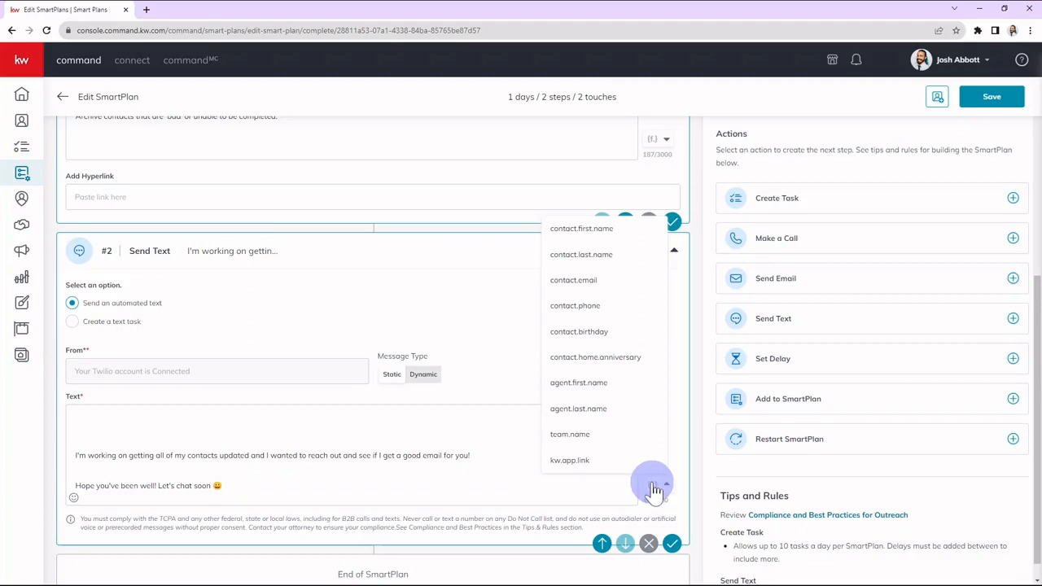
{"action": "left_click", "coordinate": [167, 419]}
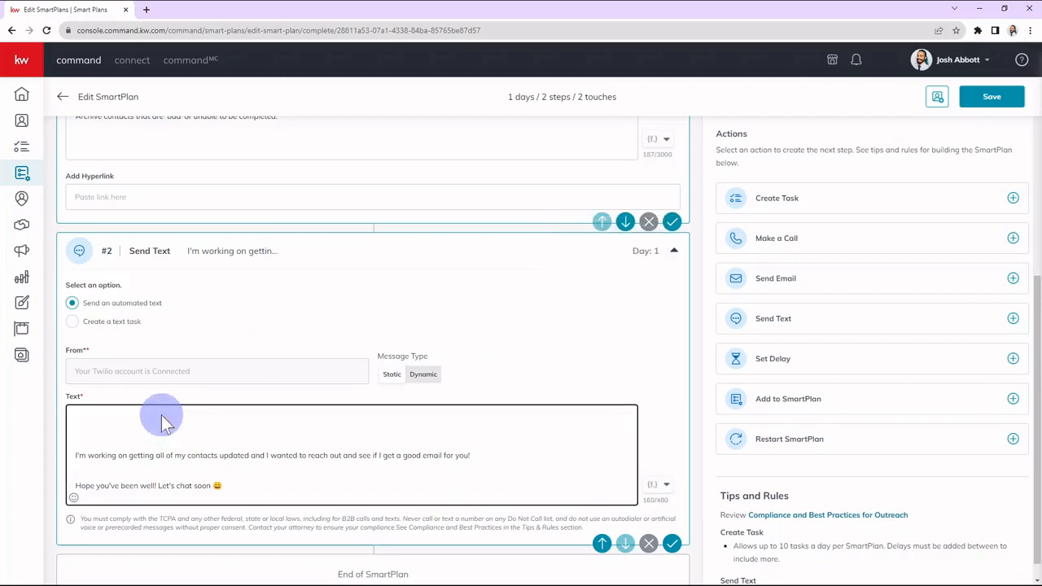
{"action": "type", "text": ","}
{"action": "left_click", "coordinate": [174, 512]}
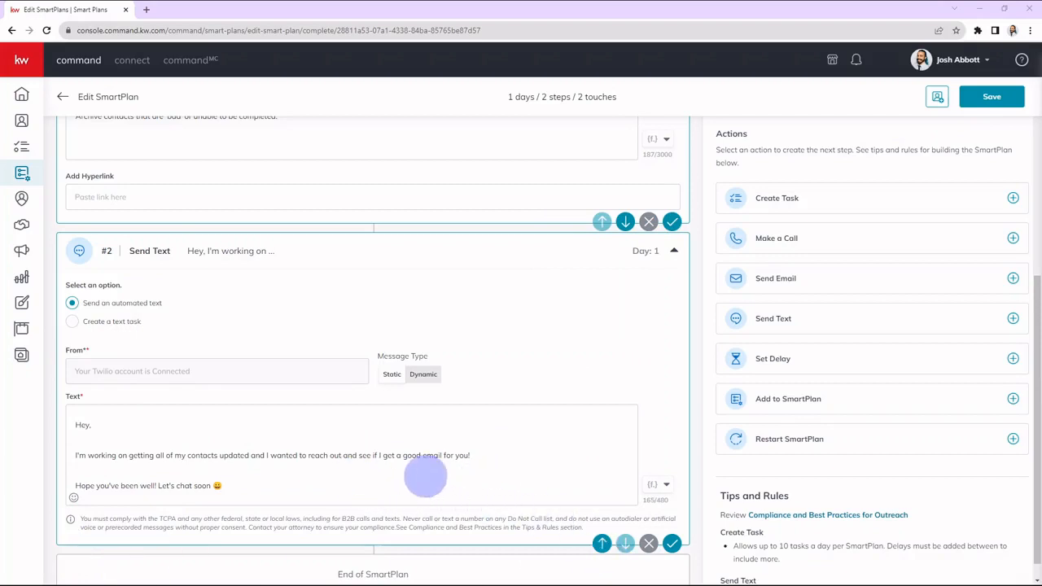
Insert the contact.first.name merge field after "Hey," in the text message and follow it with "it's".
{"action": "left_click", "coordinate": [123, 416]}
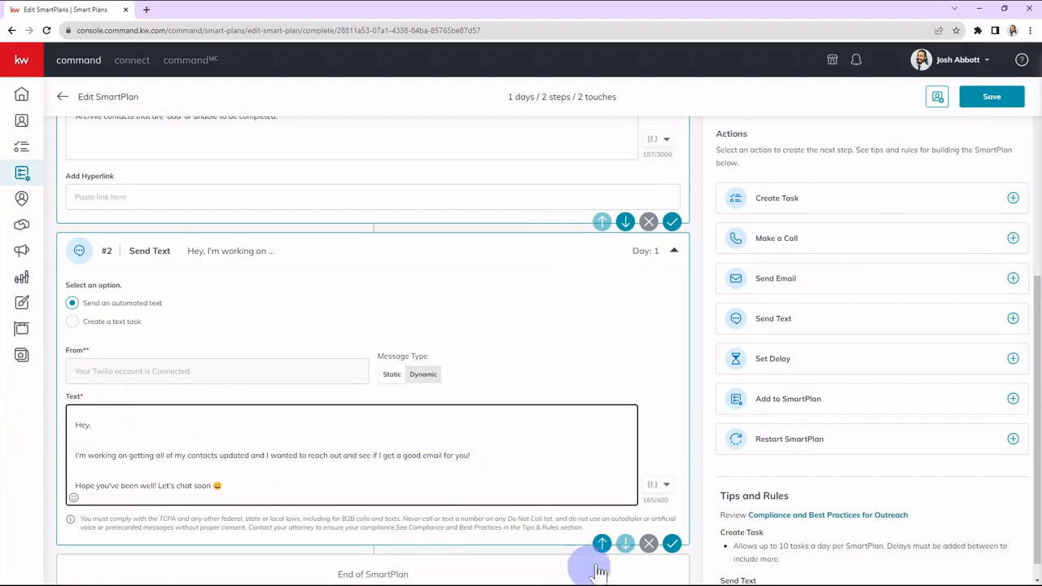
{"action": "left_click", "coordinate": [656, 488]}
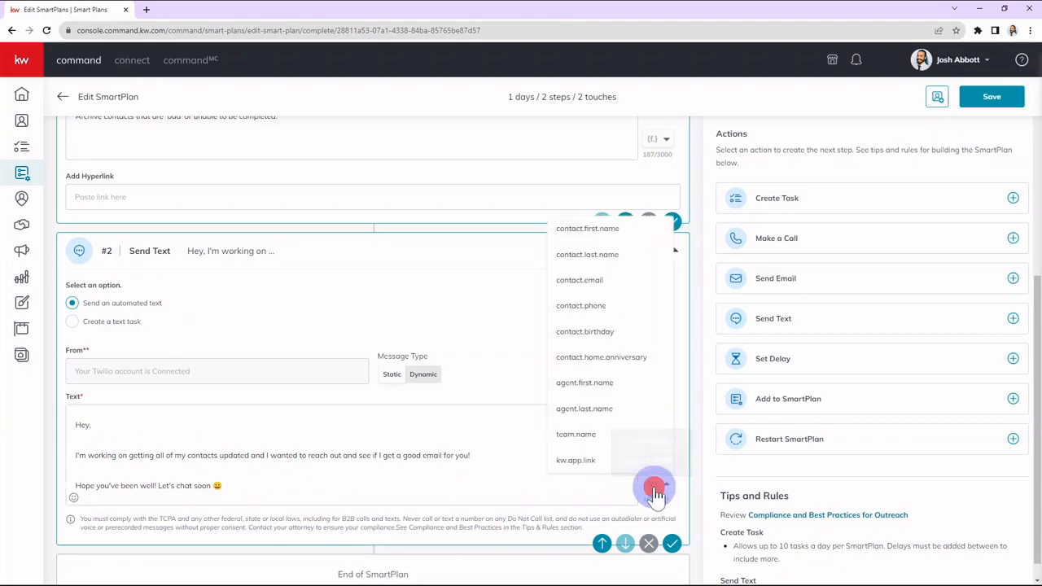
{"action": "left_click", "coordinate": [588, 231]}
{"action": "left_click", "coordinate": [170, 420]}
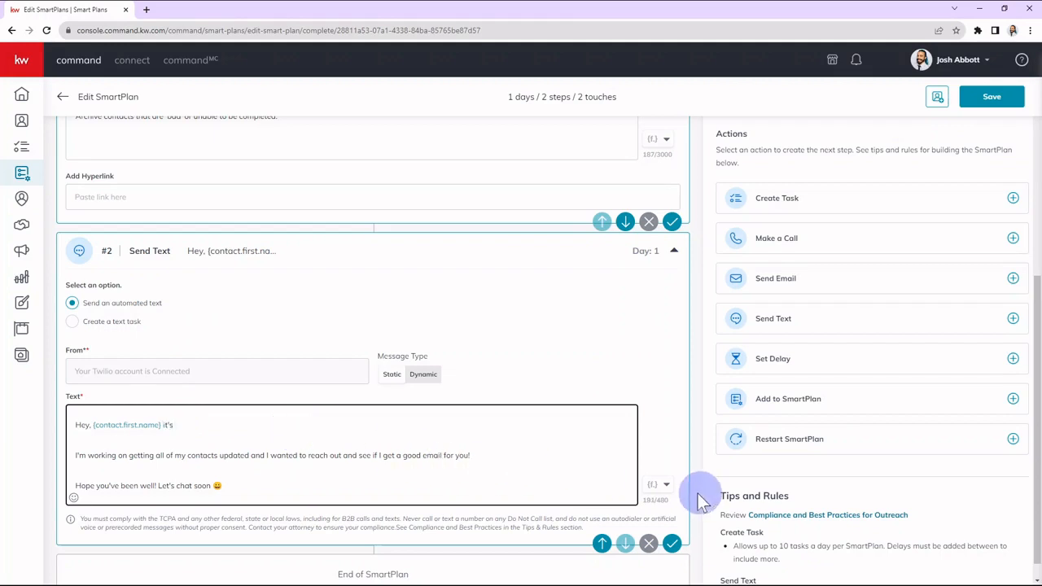
Complete the text greeting with the agent.first.name and agent.last.name merge fields, separated by a space, followed by "from Keller Williams.".
{"action": "left_click", "coordinate": [659, 485]}
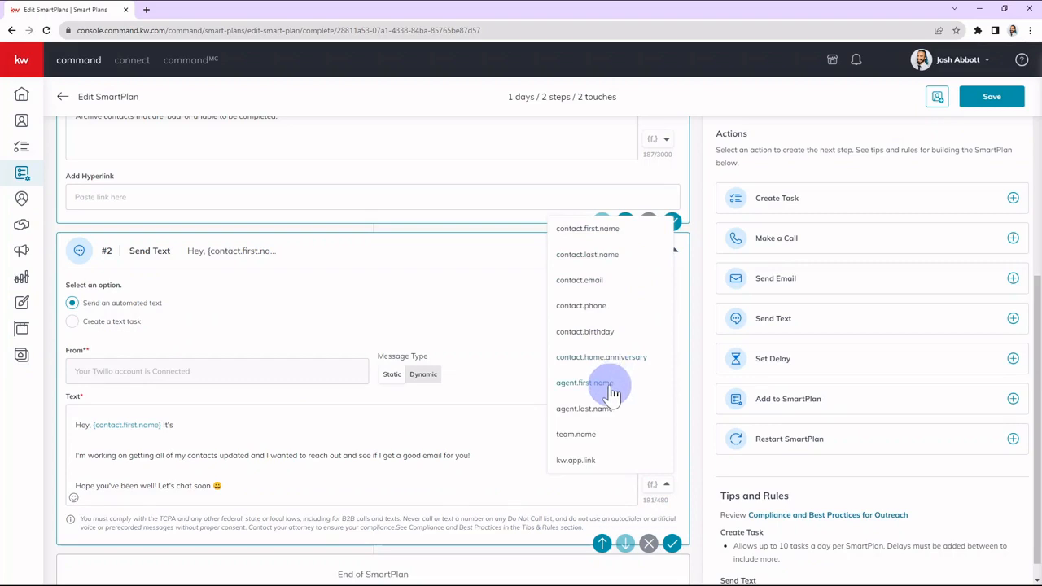
{"action": "left_click", "coordinate": [585, 383]}
{"action": "left_click", "coordinate": [659, 484]}
{"action": "left_click", "coordinate": [597, 408]}
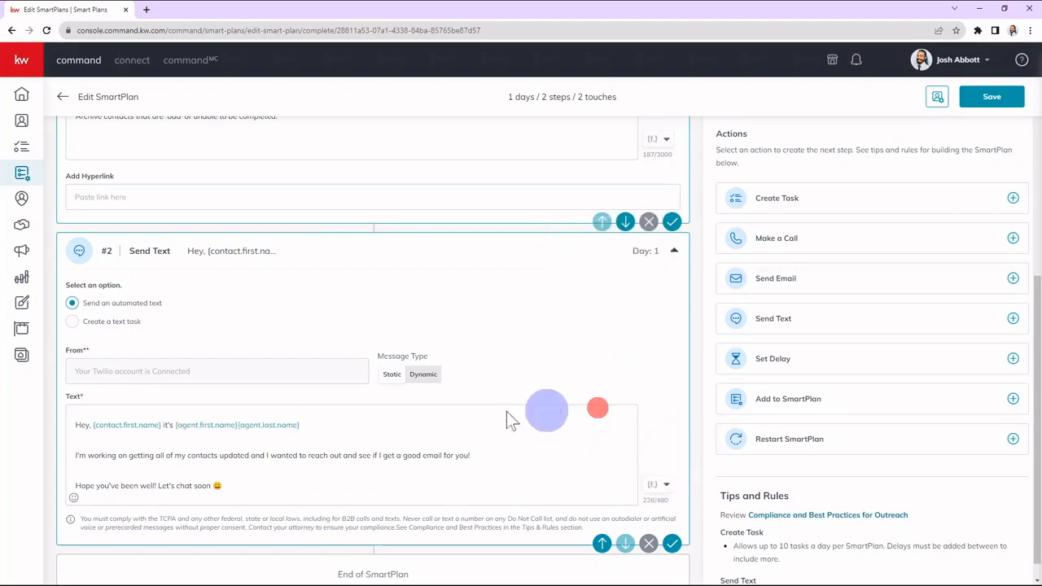
{"action": "left_click", "coordinate": [236, 423]}
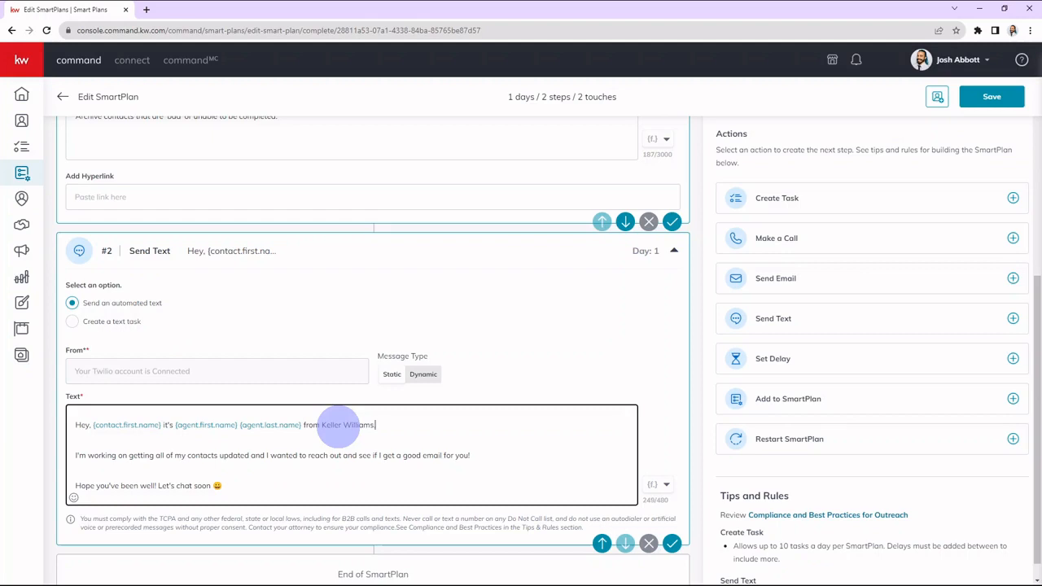
{"action": "left_click", "coordinate": [379, 473]}
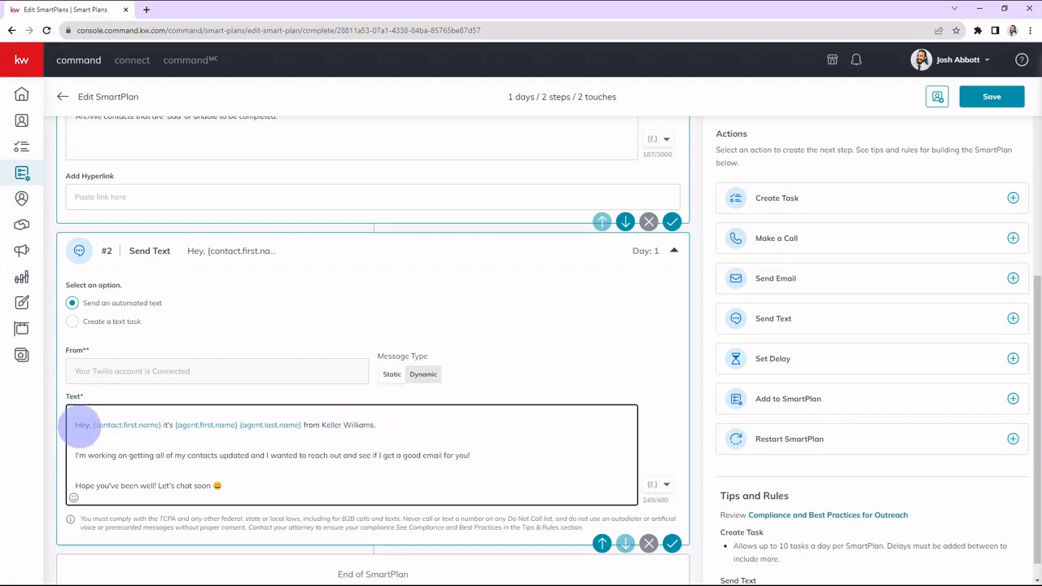
Review the finished text message and save the Send Text step.
{"action": "double_click", "coordinate": [80, 425]}
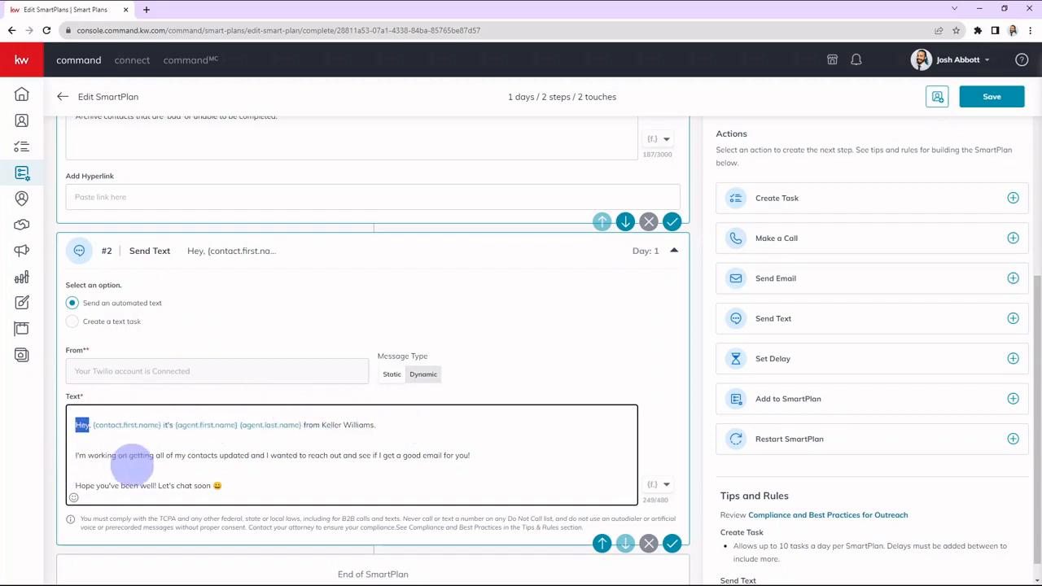
{"action": "left_click", "coordinate": [494, 491]}
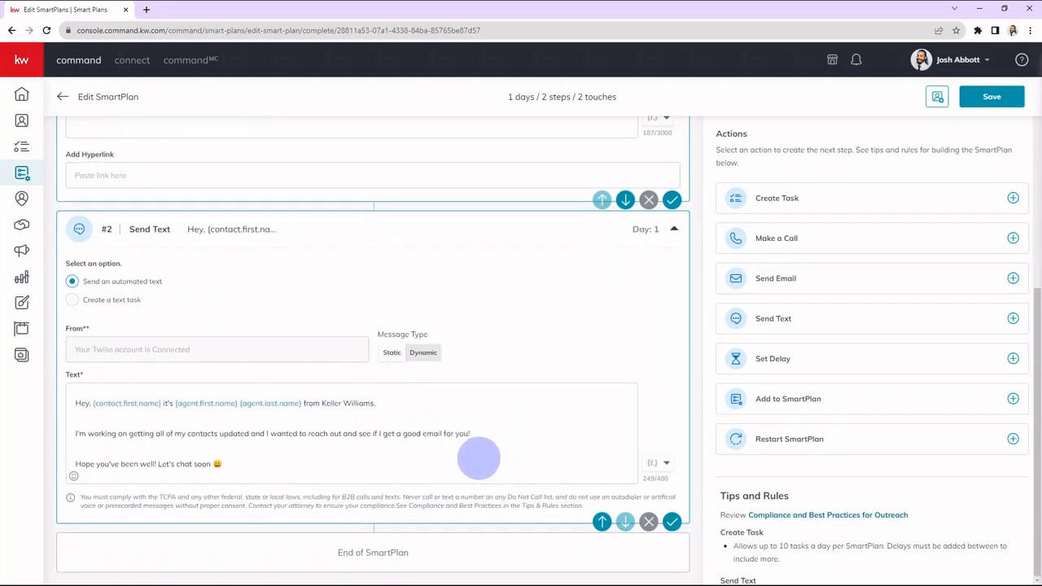
{"action": "left_click", "coordinate": [480, 461]}
{"action": "left_click", "coordinate": [672, 522]}
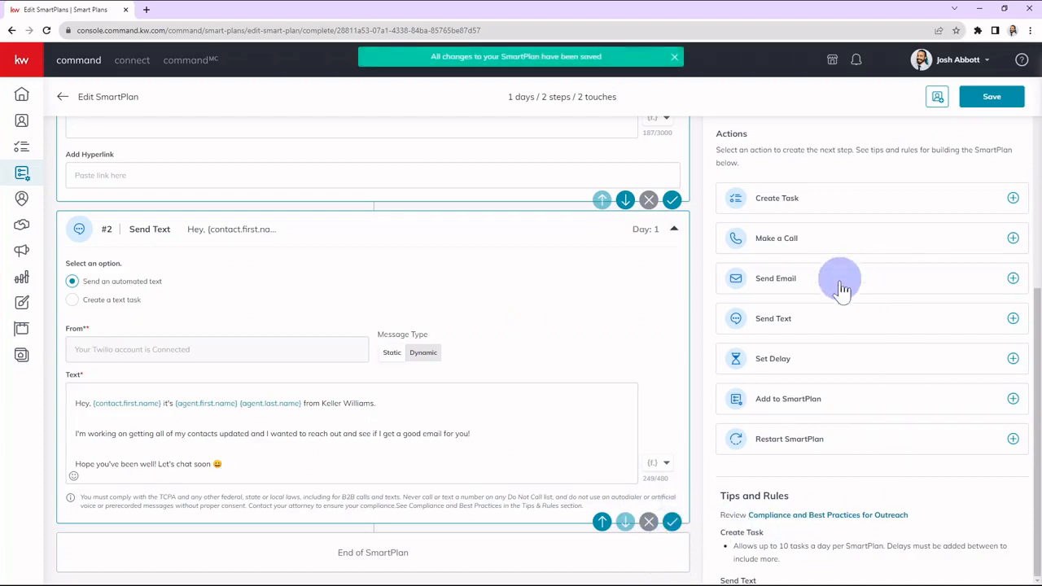
Add a Send Email step and paste the same prepared contact-update message as its email content.
{"action": "left_click", "coordinate": [786, 281]}
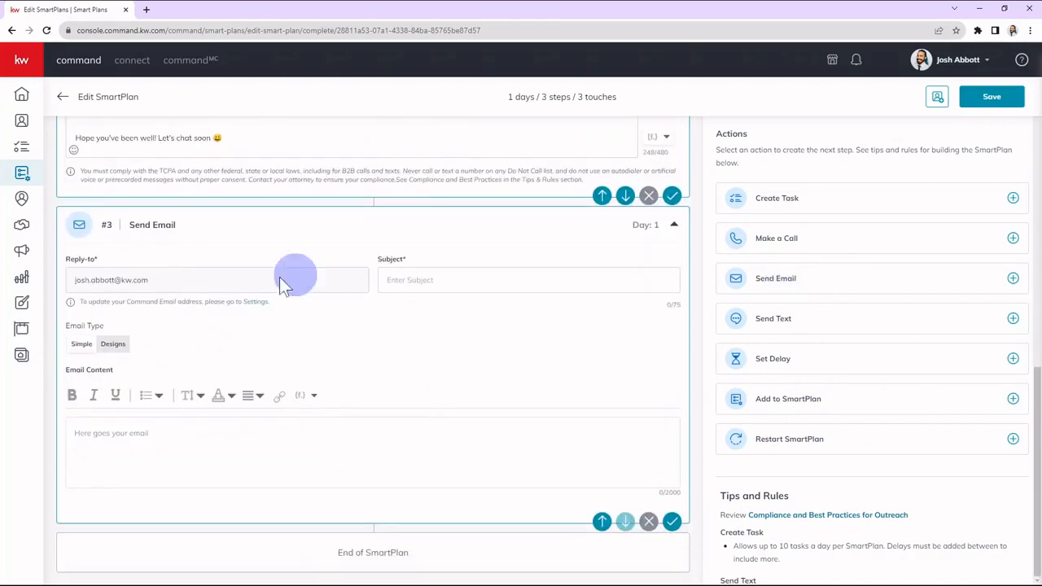
{"action": "left_click", "coordinate": [234, 442]}
{"action": "type", "text": "I'm working on getting all of my contacts updated and I wanted to reach out and see if I get a good email for you!  Hope you've been well! Let's chat soon 😀"}
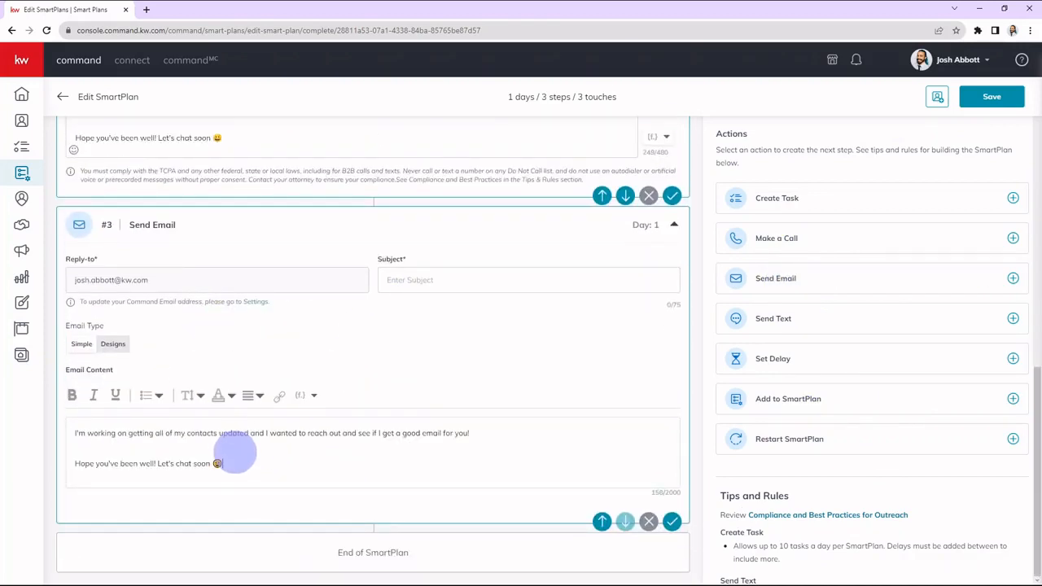
Add a "Hey," greeting line and a blank line above the pasted message in the email content.
{"action": "left_click", "coordinate": [77, 432]}
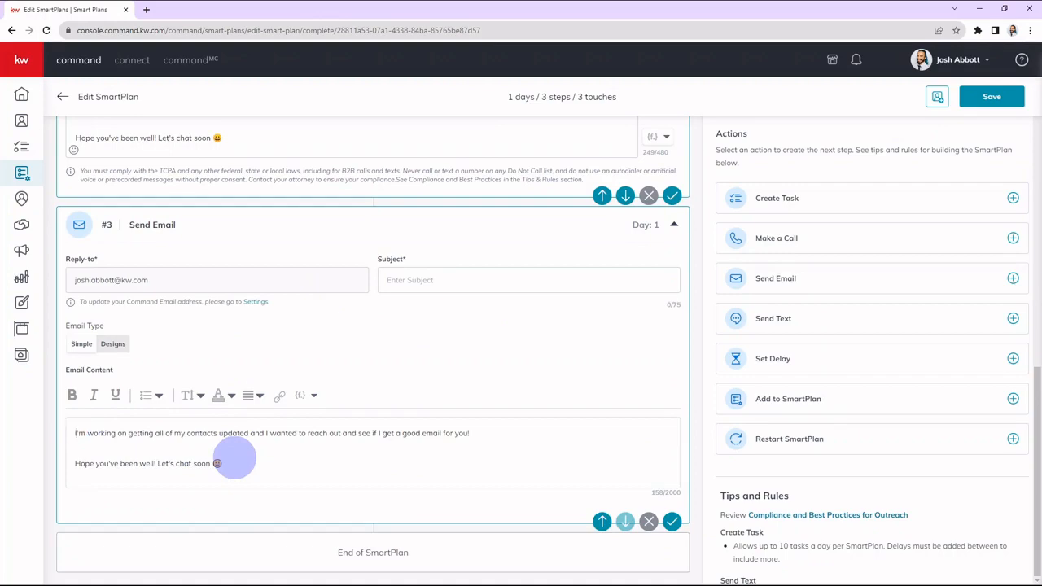
{"action": "key", "text": "Return"}
{"action": "key", "text": "Return"}
{"action": "scroll", "coordinate": [224, 332], "scroll_direction": "up", "scroll_amount": 3}
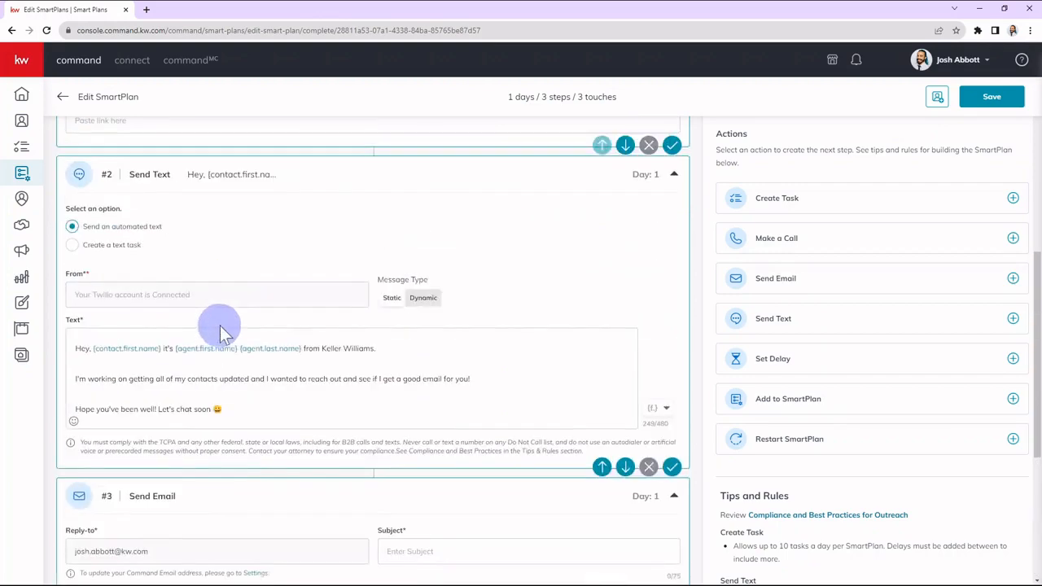
{"action": "scroll", "coordinate": [220, 332], "scroll_direction": "down", "scroll_amount": 3}
{"action": "type", "text": "Hey,"}
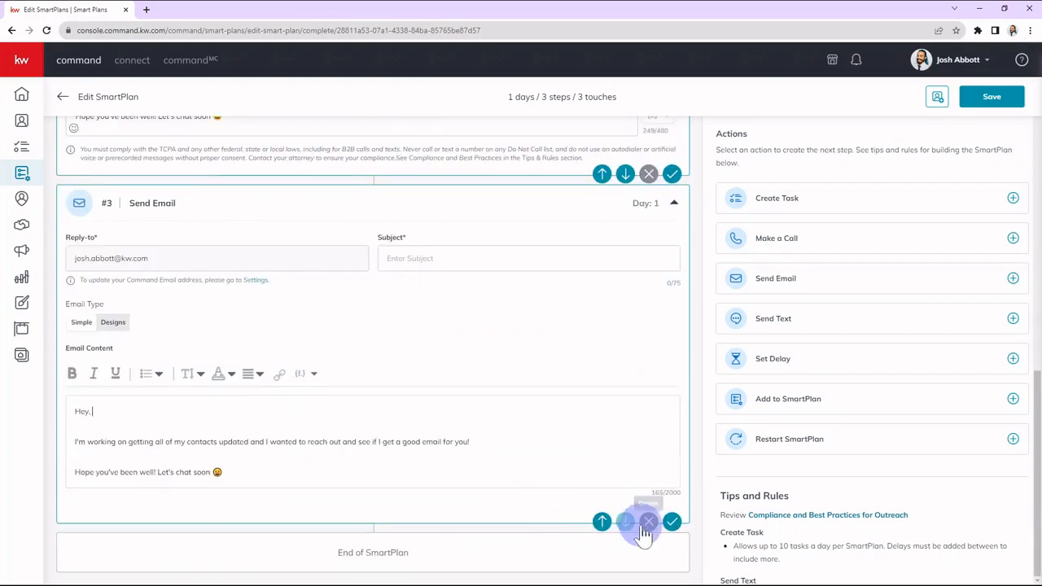
Insert the contact.first.name merge field after "Hey," in the email content, followed by a comma.
{"action": "left_click", "coordinate": [303, 374]}
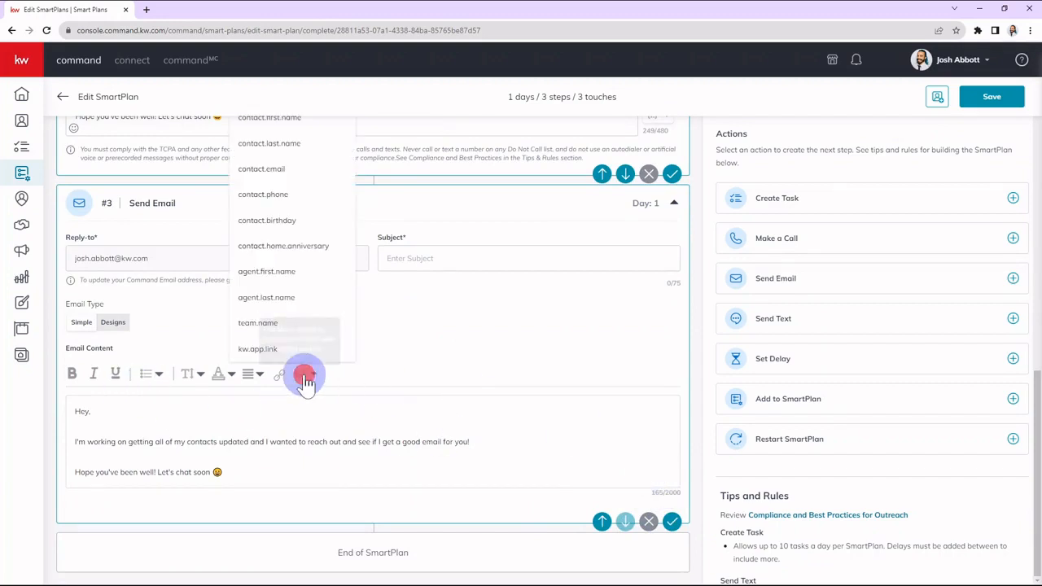
{"action": "left_click", "coordinate": [298, 120]}
{"action": "left_click", "coordinate": [207, 406]}
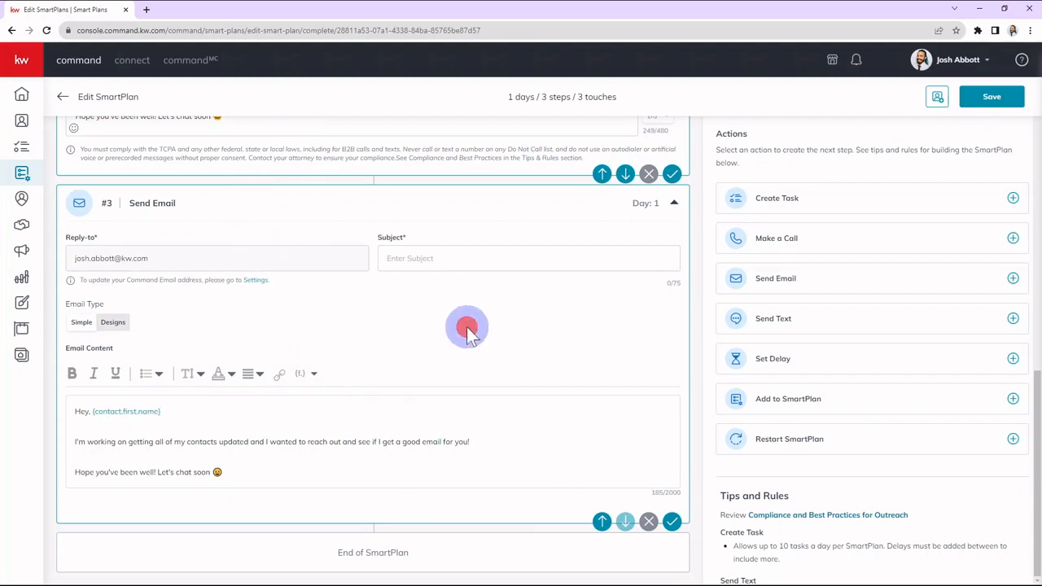
{"action": "type", "text": ","}
{"action": "left_click", "coordinate": [418, 345]}
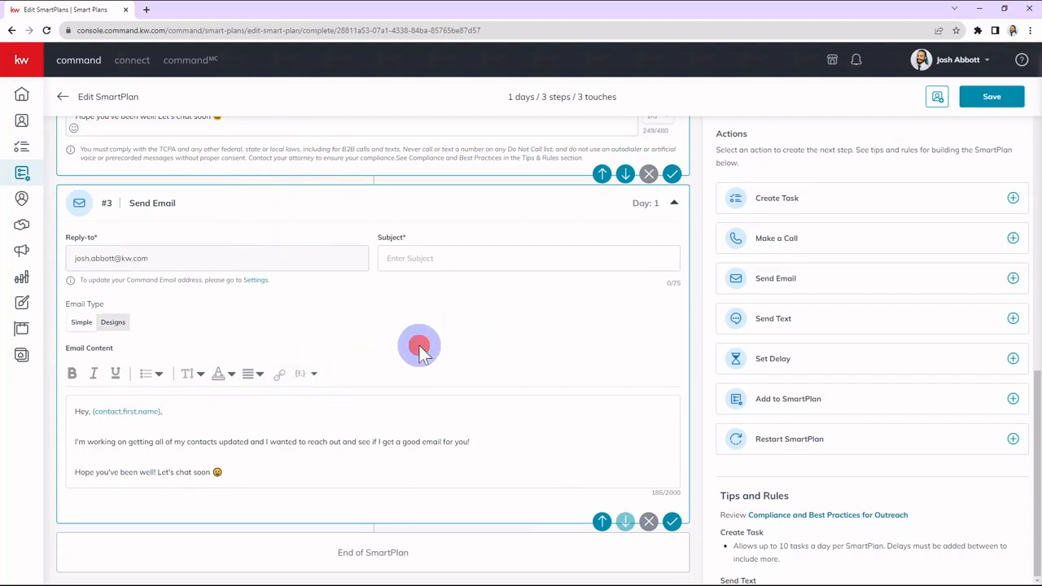
Enter Contact Update as the subject of the Send Email step.
{"action": "scroll", "coordinate": [456, 399], "scroll_direction": "up", "scroll_amount": 3}
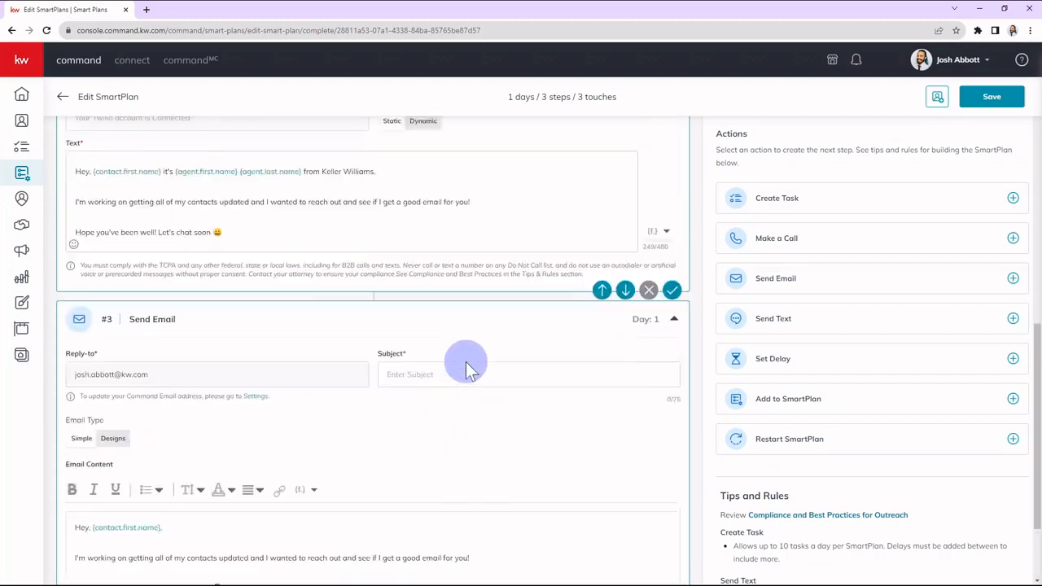
{"action": "scroll", "coordinate": [465, 366], "scroll_direction": "down", "scroll_amount": 3}
{"action": "left_click", "coordinate": [672, 521]}
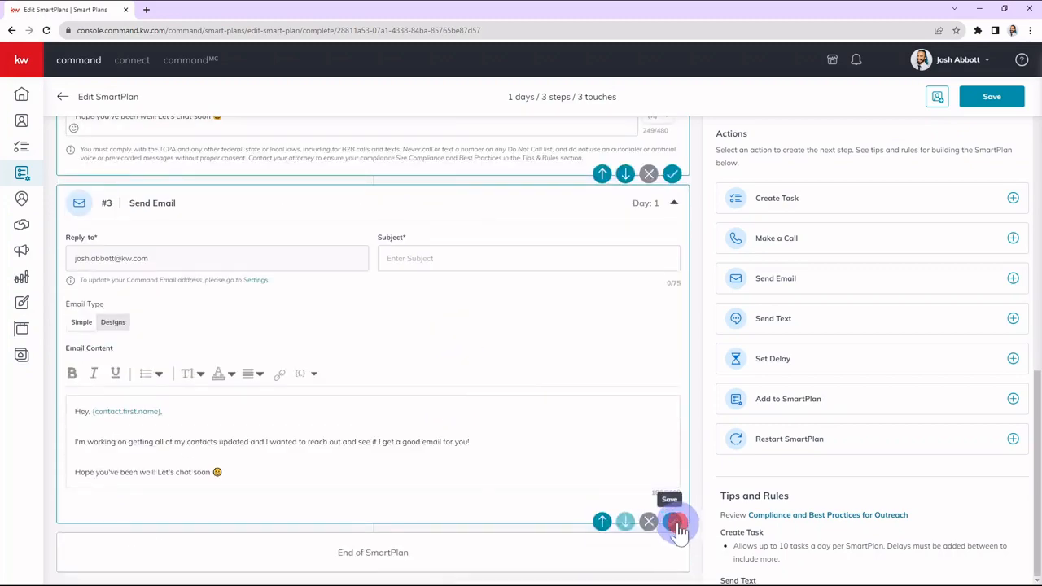
{"action": "left_click", "coordinate": [481, 257]}
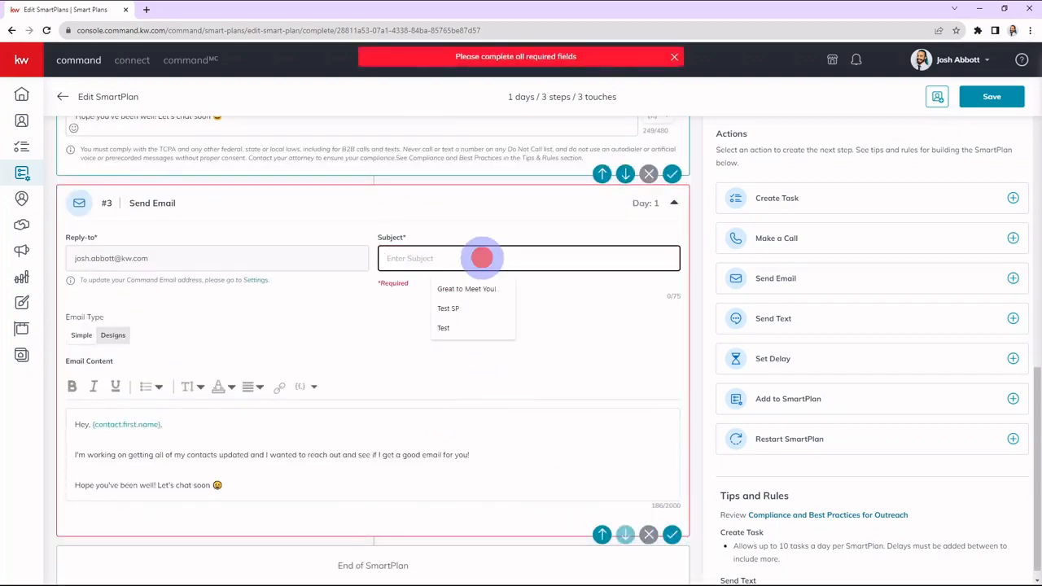
{"action": "type", "text": "Contact Upa"}
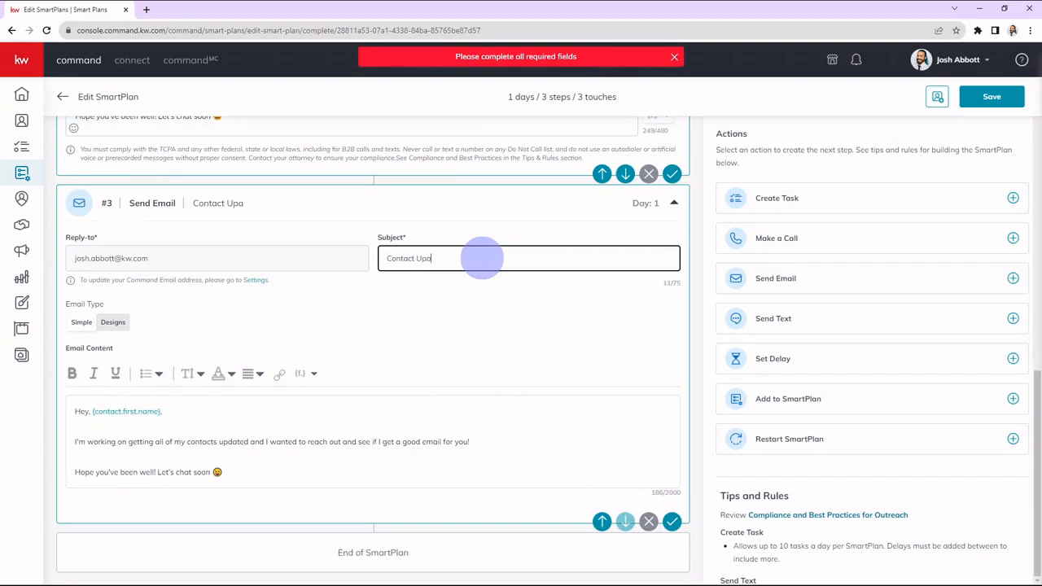
{"action": "type", "text": "te"}
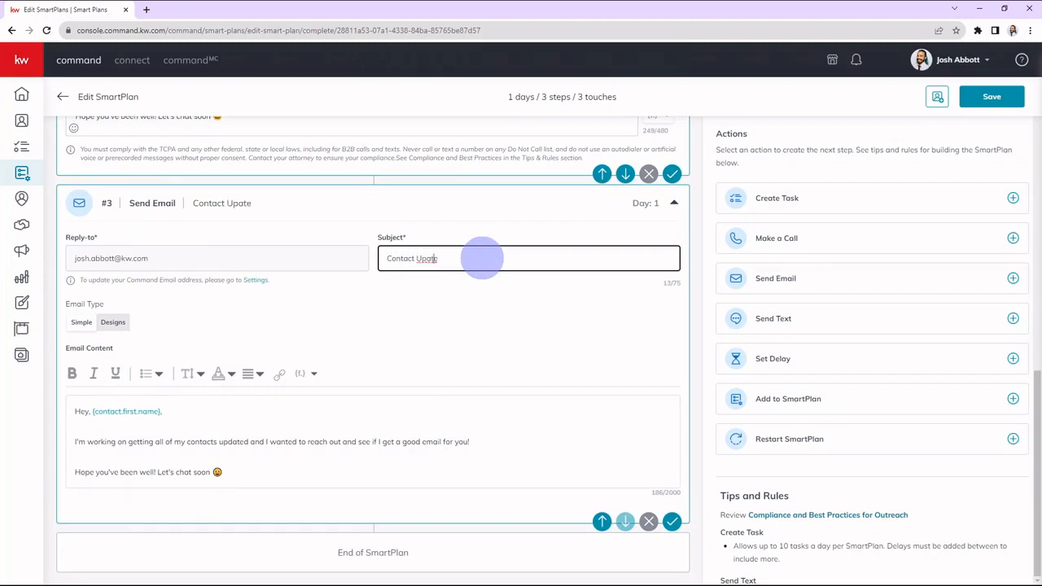
{"action": "left_click", "coordinate": [533, 403]}
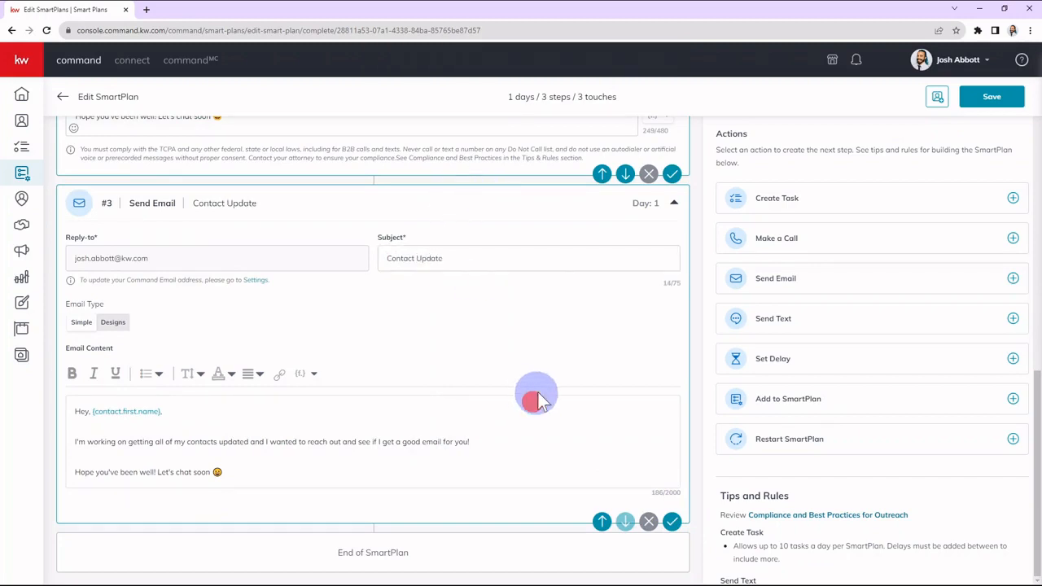
Check the body wording of the Contact Update email and save the Send Email step.
{"action": "left_click", "coordinate": [558, 357]}
{"action": "triple_click", "coordinate": [320, 439]}
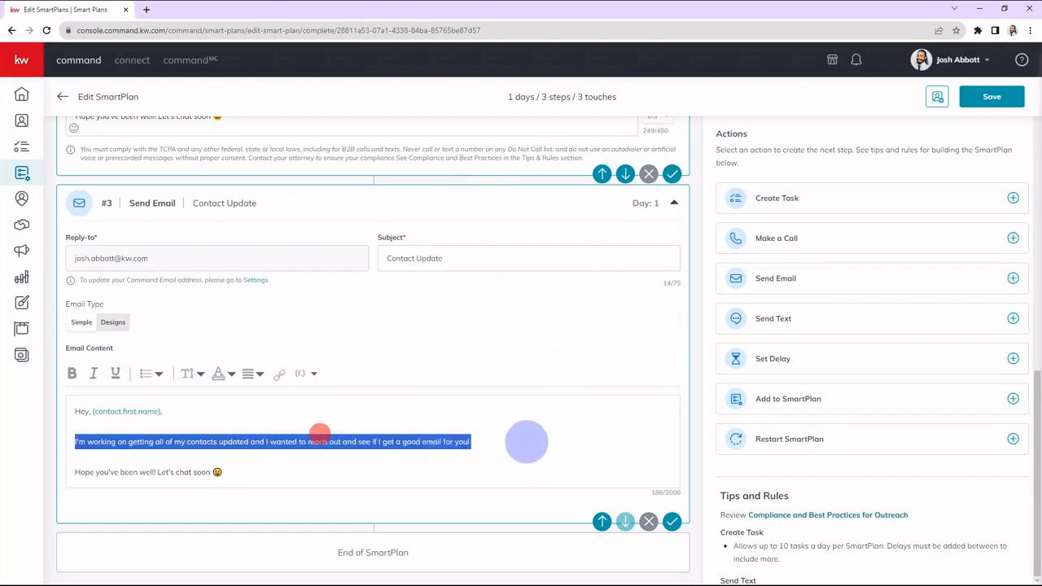
{"action": "left_click", "coordinate": [526, 441]}
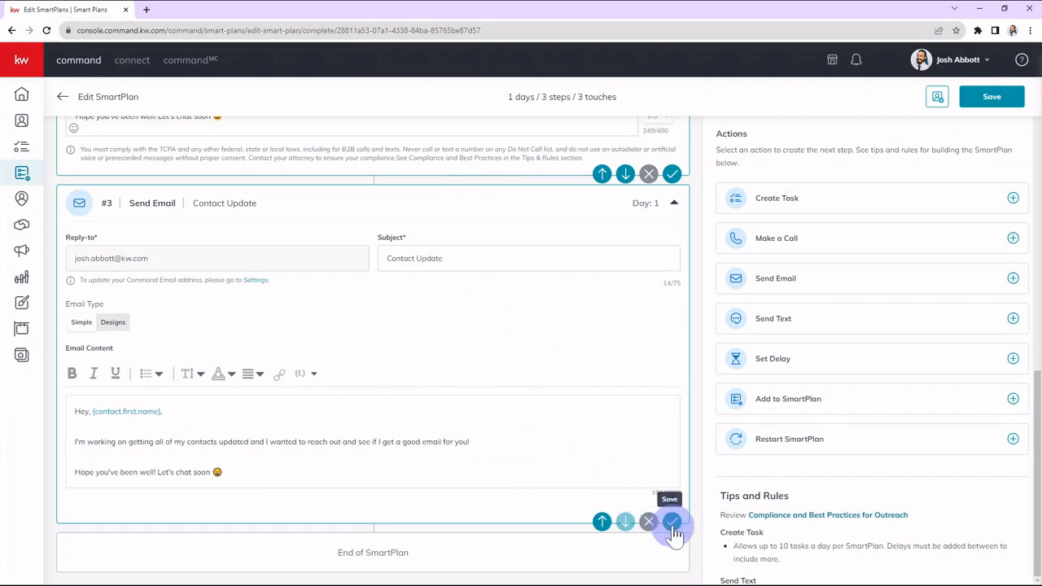
Review the SmartPlan's task, text and email steps in sequence.
{"action": "scroll", "coordinate": [573, 426], "scroll_direction": "up", "scroll_amount": 3}
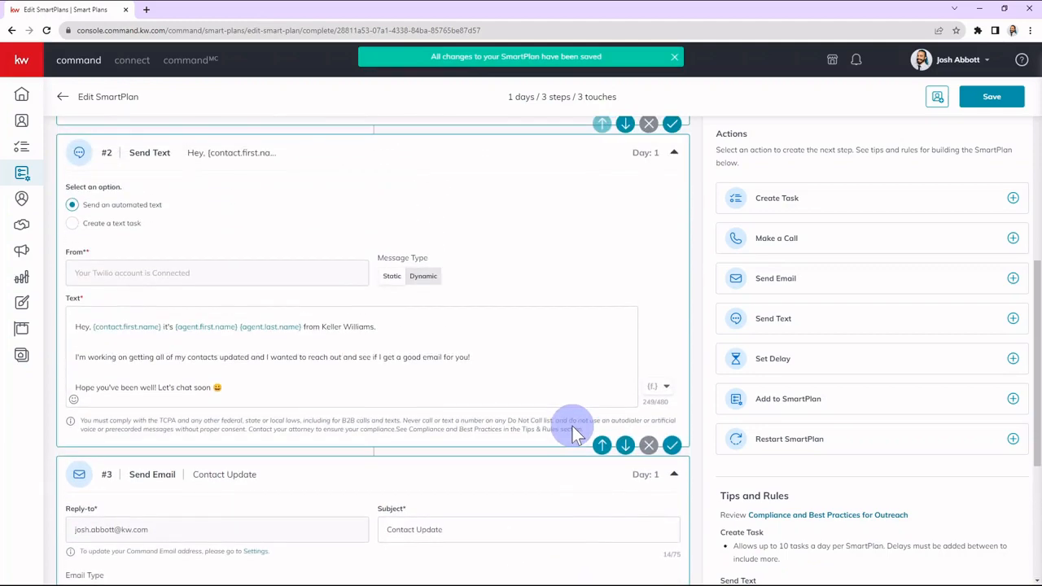
{"action": "scroll", "coordinate": [572, 426], "scroll_direction": "up", "scroll_amount": 5}
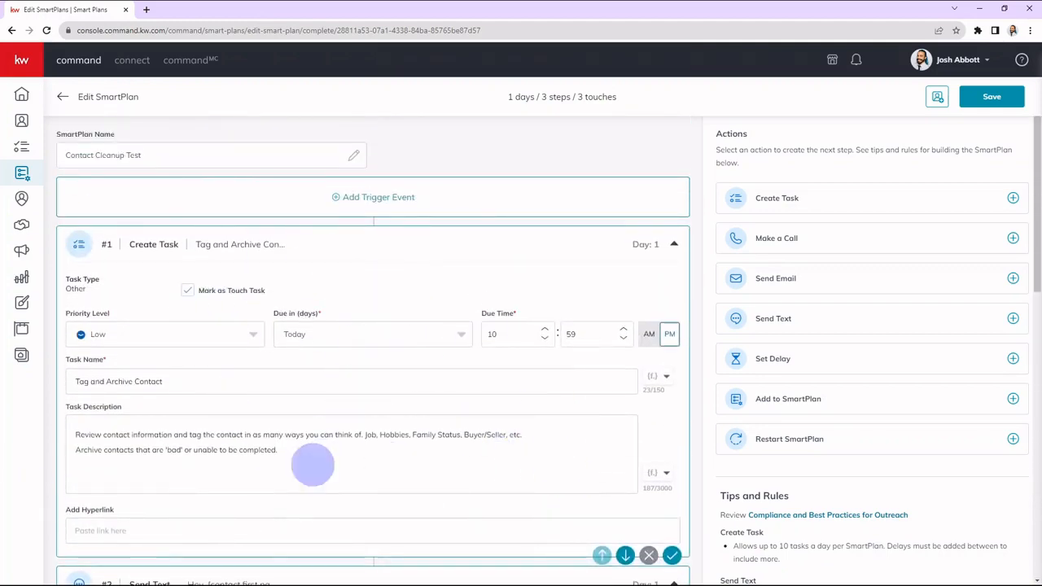
{"action": "scroll", "coordinate": [370, 409], "scroll_direction": "down", "scroll_amount": 1}
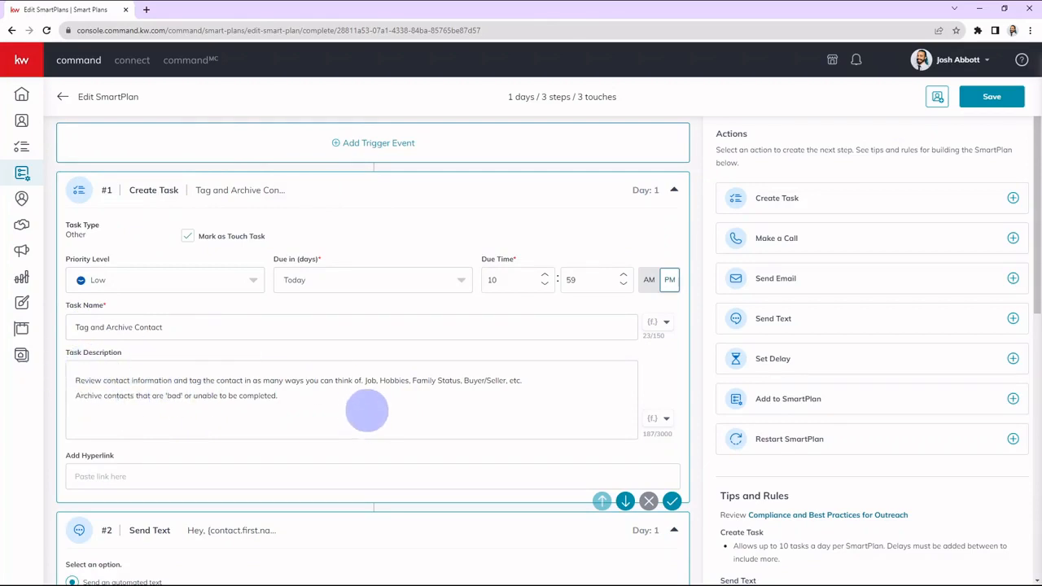
{"action": "left_click", "coordinate": [366, 410]}
{"action": "scroll", "coordinate": [368, 407], "scroll_direction": "down", "scroll_amount": 5}
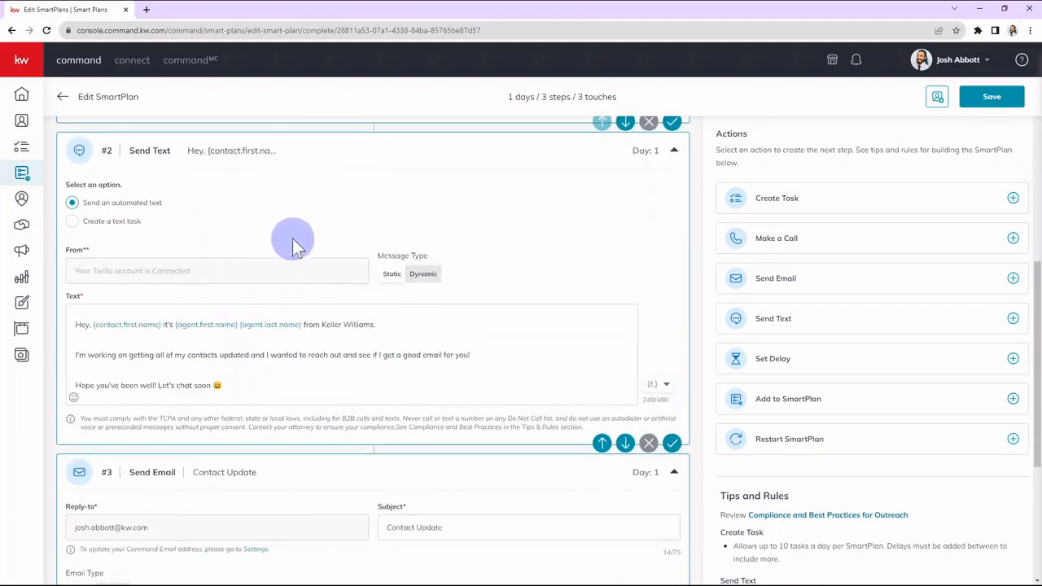
{"action": "scroll", "coordinate": [262, 304], "scroll_direction": "down", "scroll_amount": 3}
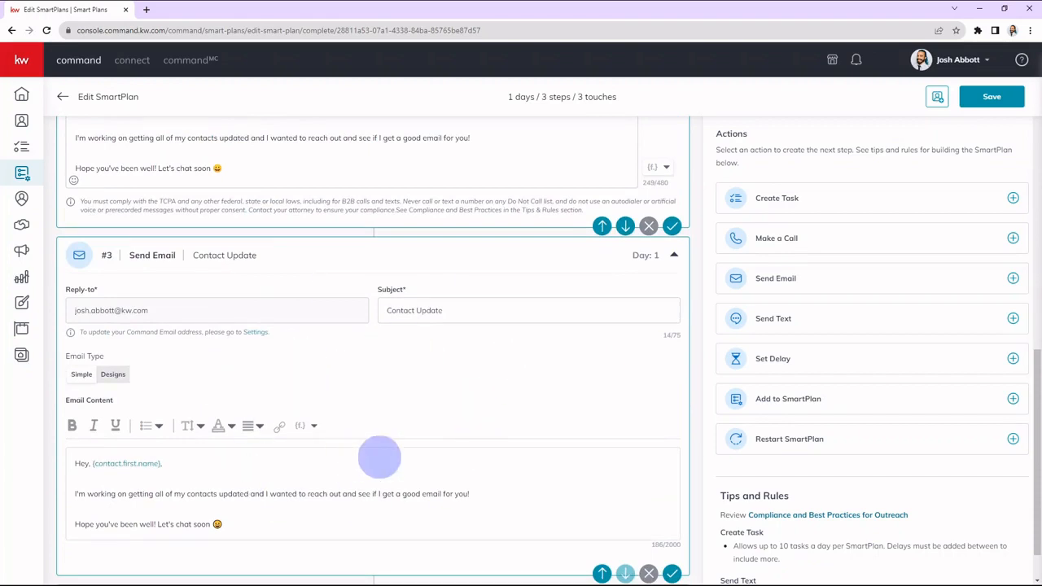
{"action": "scroll", "coordinate": [378, 472], "scroll_direction": "up", "scroll_amount": 4}
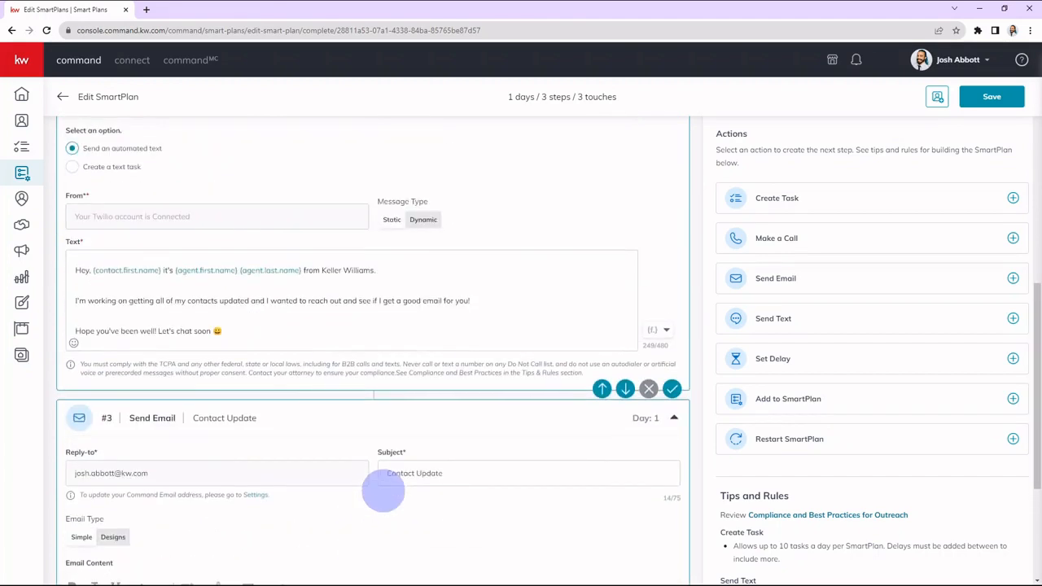
{"action": "scroll", "coordinate": [379, 495], "scroll_direction": "up", "scroll_amount": 2}
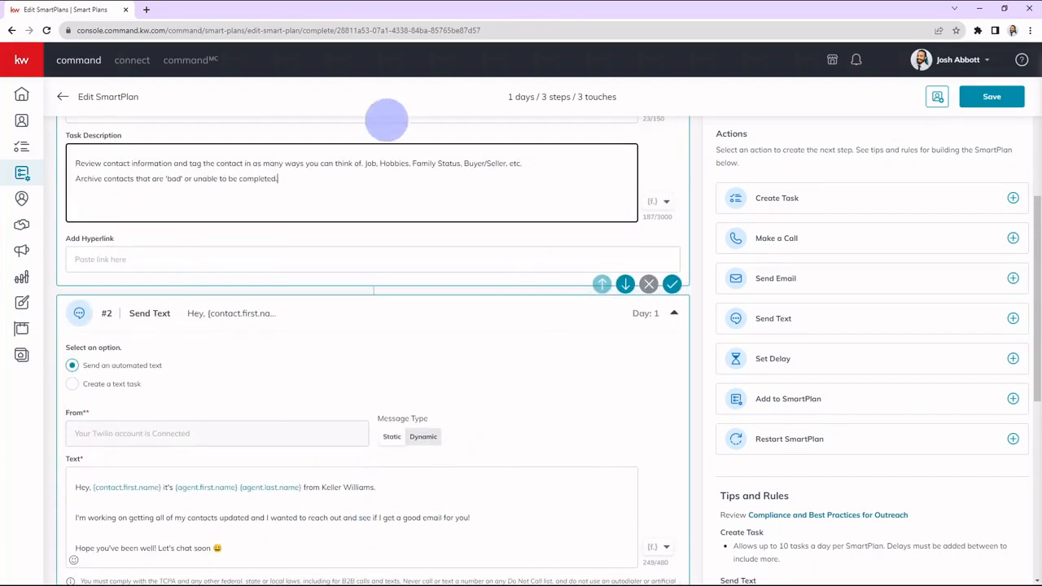
Re-read the task description's instruction on archiving contacts and compare it with the text and email steps that follow.
{"action": "left_click", "coordinate": [411, 259]}
{"action": "scroll", "coordinate": [419, 272], "scroll_direction": "up", "scroll_amount": 2}
{"action": "left_click", "coordinate": [410, 328]}
{"action": "left_click", "coordinate": [428, 302]}
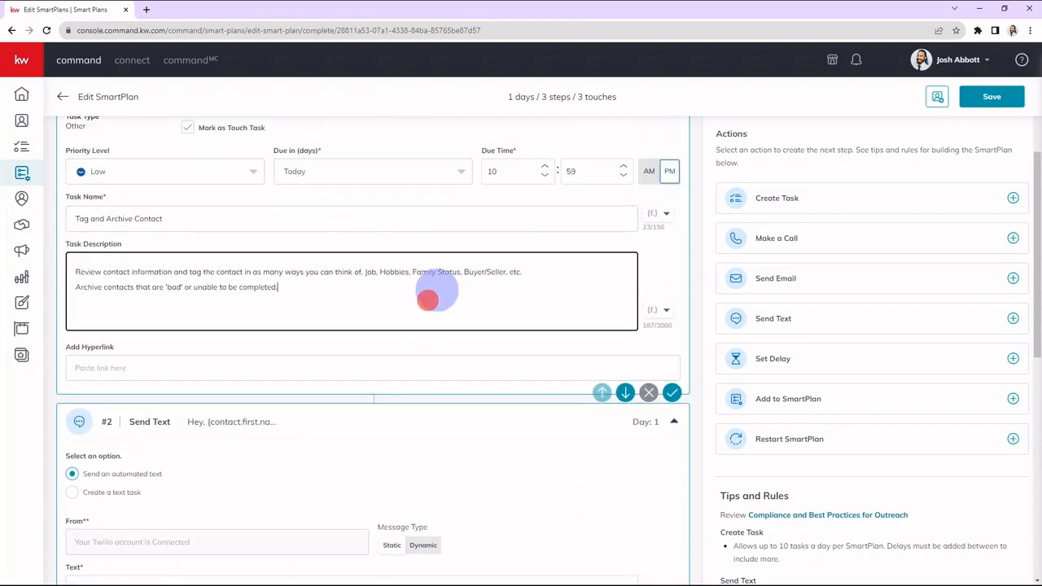
{"action": "left_click", "coordinate": [369, 341]}
{"action": "left_click", "coordinate": [363, 316]}
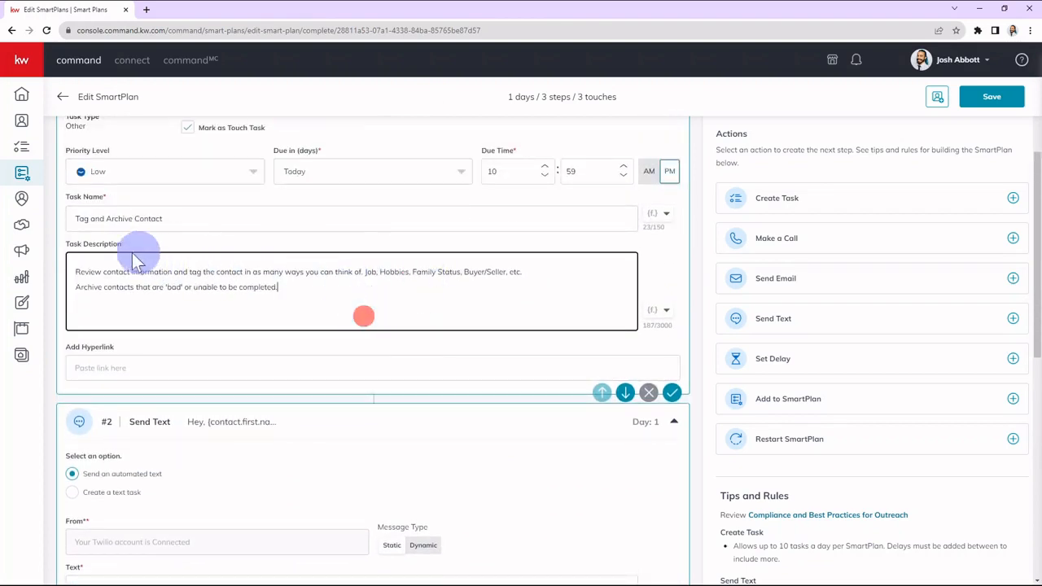
{"action": "left_click_drag", "start_coordinate": [75, 287], "coordinate": [446, 339]}
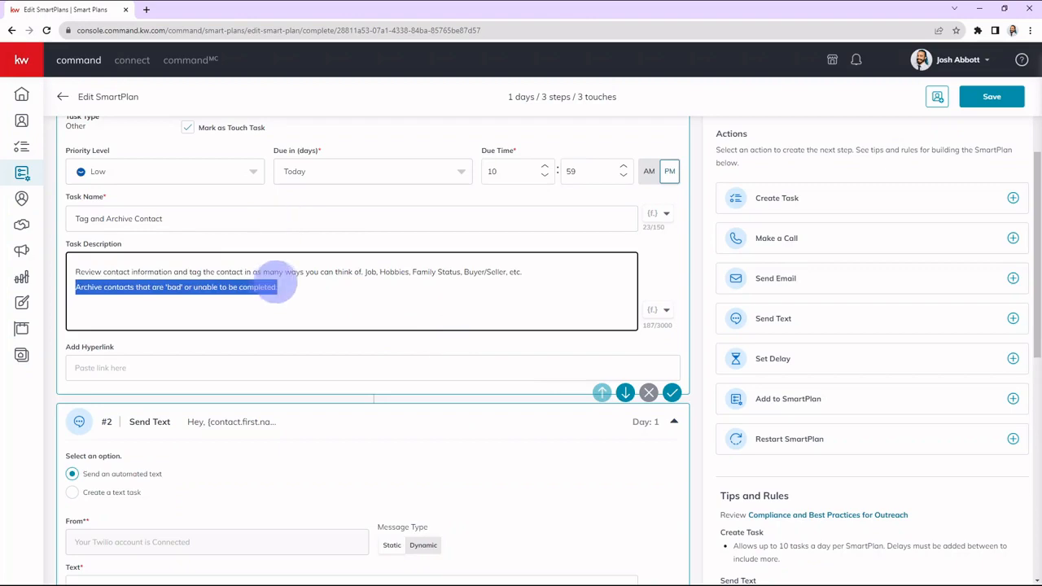
{"action": "left_click", "coordinate": [288, 282]}
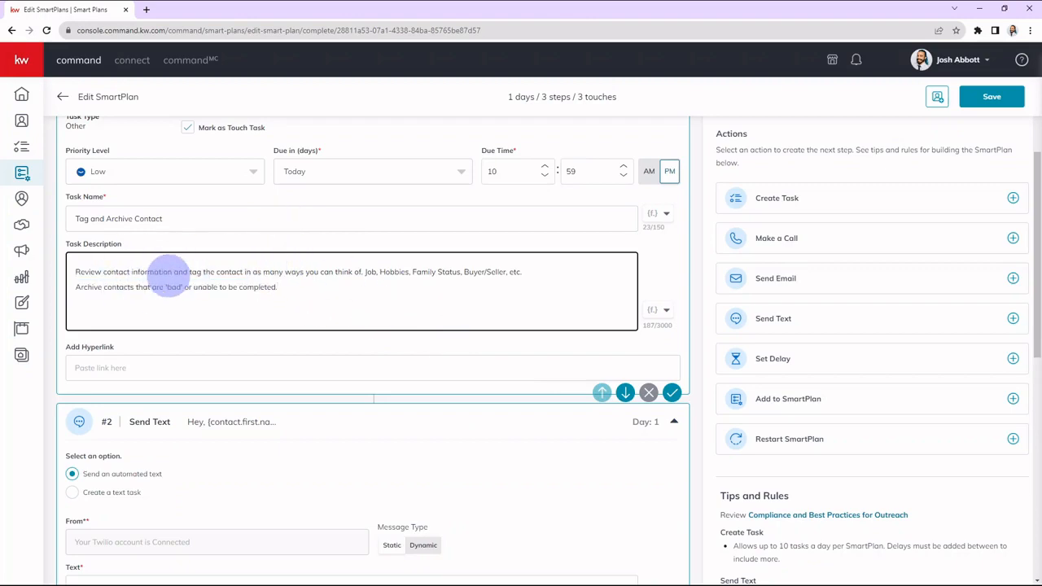
{"action": "scroll", "coordinate": [175, 269], "scroll_direction": "down", "scroll_amount": 2}
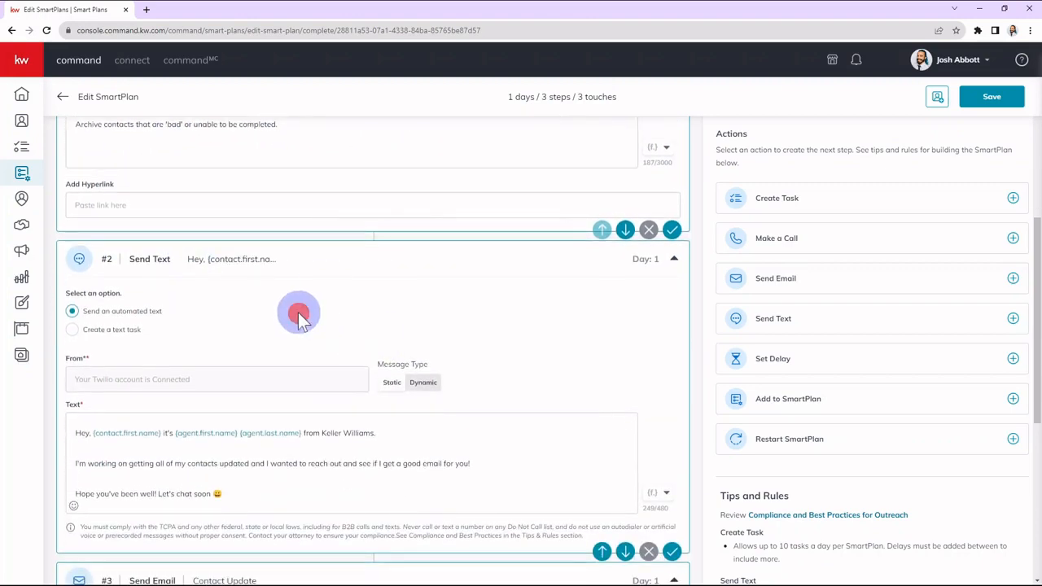
{"action": "scroll", "coordinate": [318, 321], "scroll_direction": "down", "scroll_amount": 3}
{"action": "left_click", "coordinate": [299, 327]}
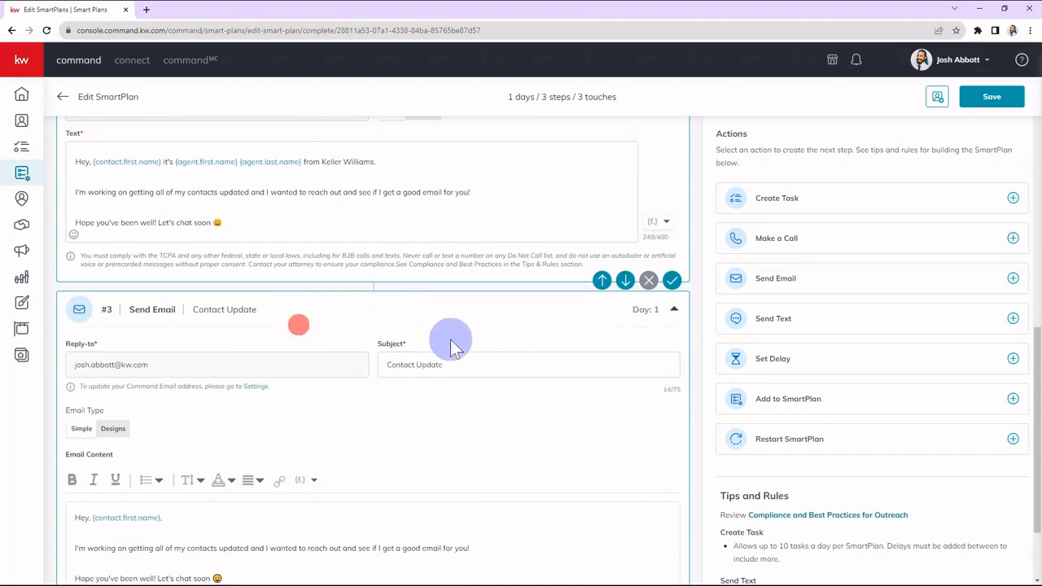
Add a Set Delay step after the Send Email step and set it to 5 days.
{"action": "scroll", "coordinate": [442, 338], "scroll_direction": "up", "scroll_amount": 5}
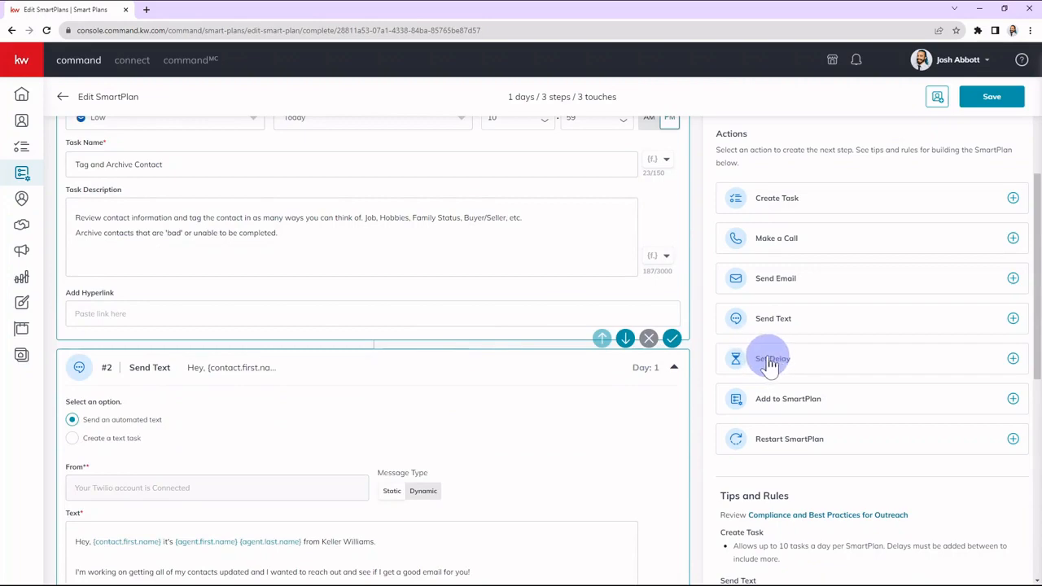
{"action": "scroll", "coordinate": [569, 377], "scroll_direction": "down", "scroll_amount": 7}
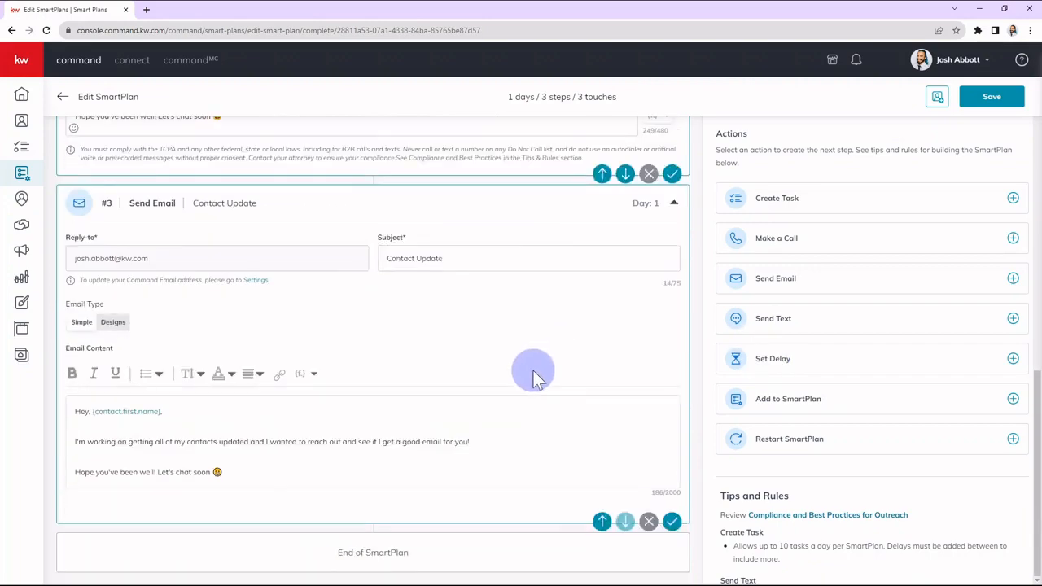
{"action": "left_click", "coordinate": [773, 359]}
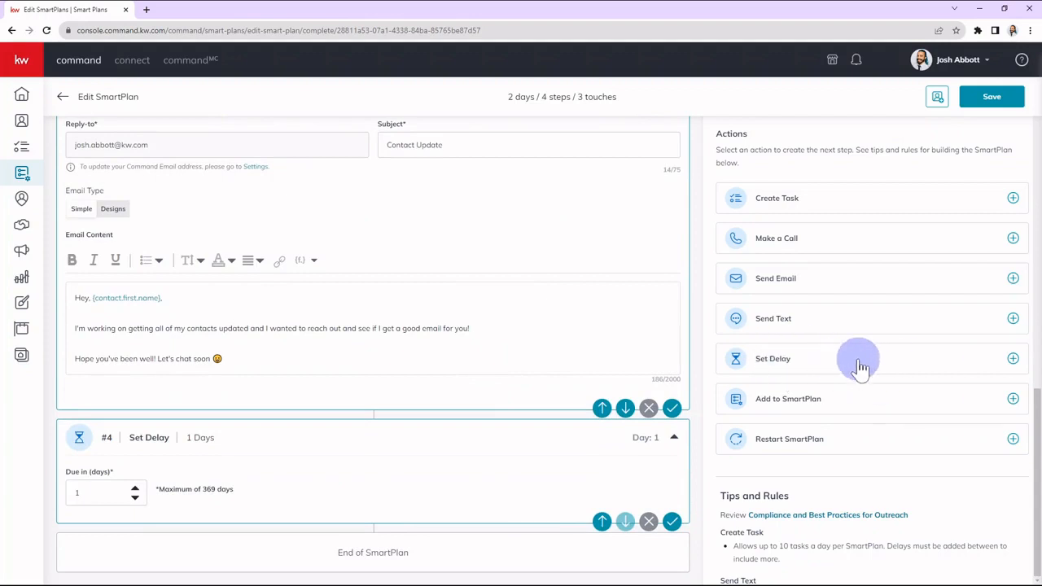
{"action": "double_click", "coordinate": [135, 496]}
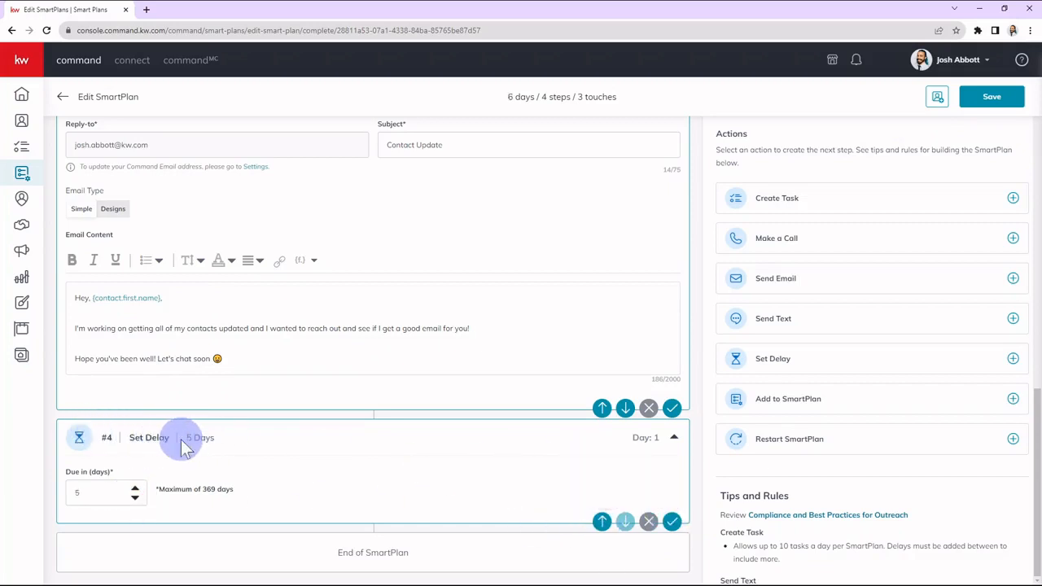
Reorder the Set Delay step so it sits directly between the Create Task and Send Text steps.
{"action": "left_click", "coordinate": [602, 522]}
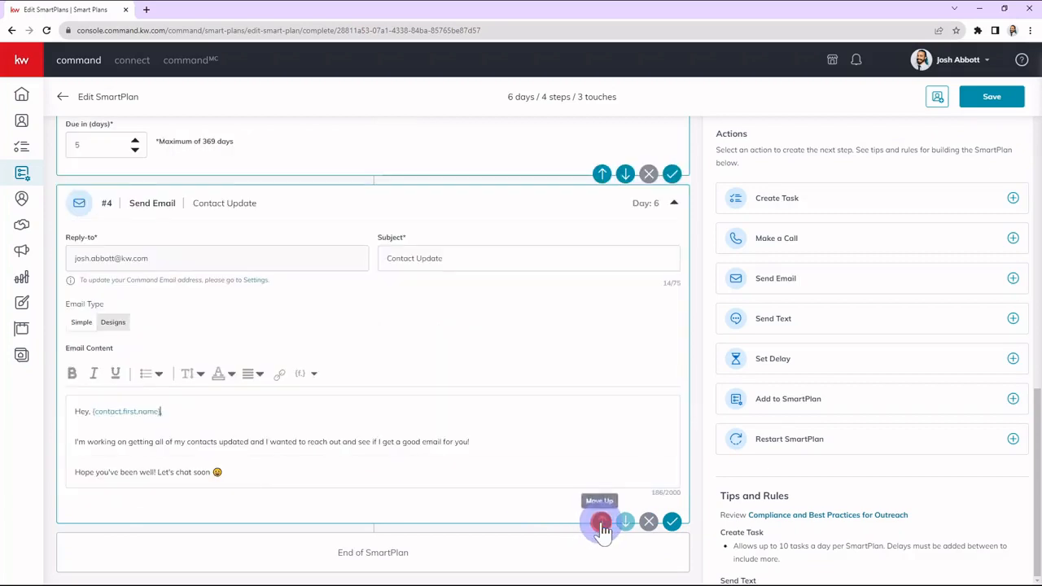
{"action": "scroll", "coordinate": [624, 379], "scroll_direction": "up", "scroll_amount": 3}
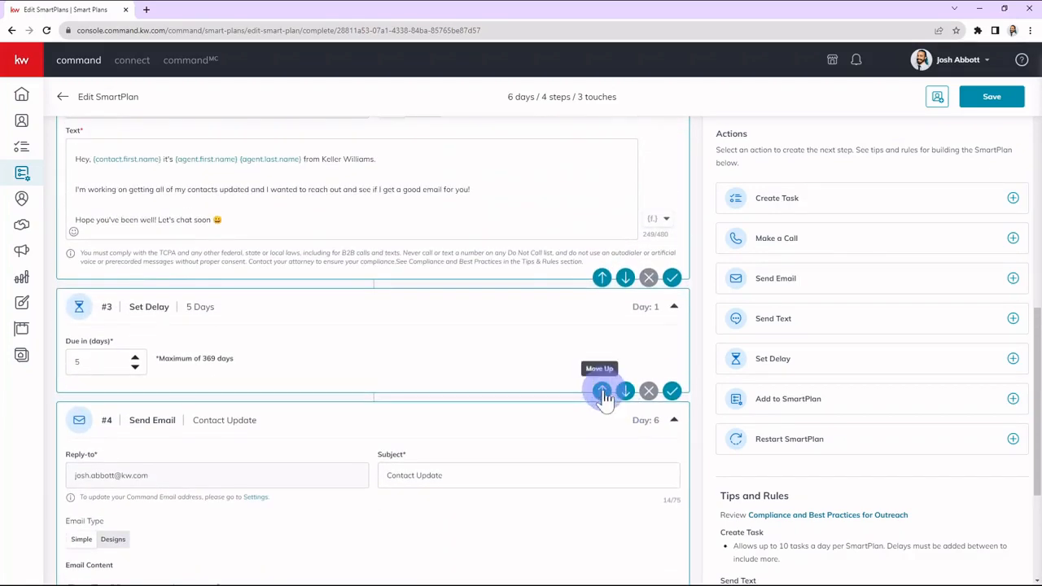
{"action": "left_click", "coordinate": [602, 392]}
{"action": "scroll", "coordinate": [602, 397], "scroll_direction": "up", "scroll_amount": 2}
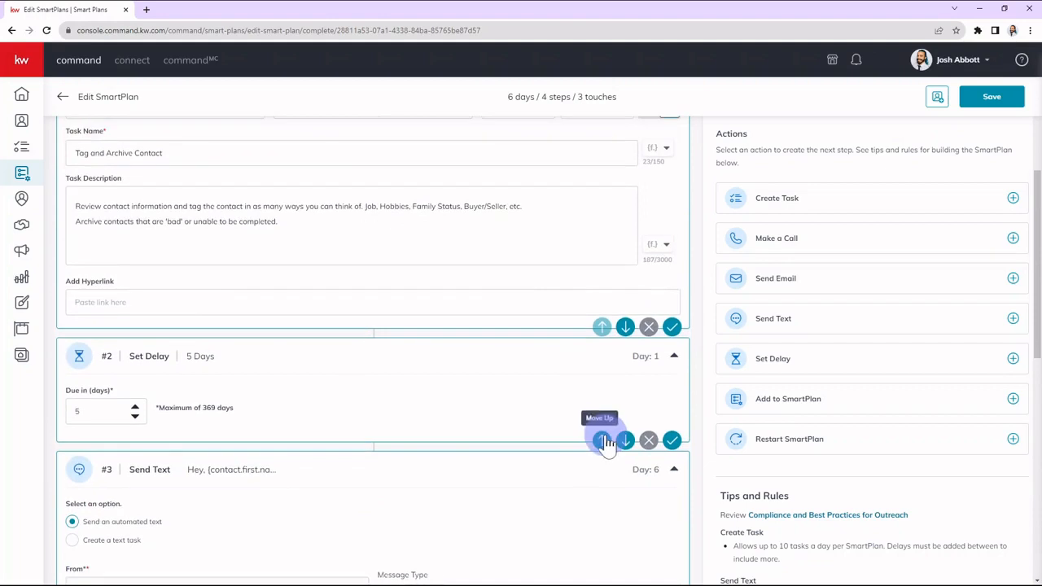
{"action": "left_click", "coordinate": [602, 438]}
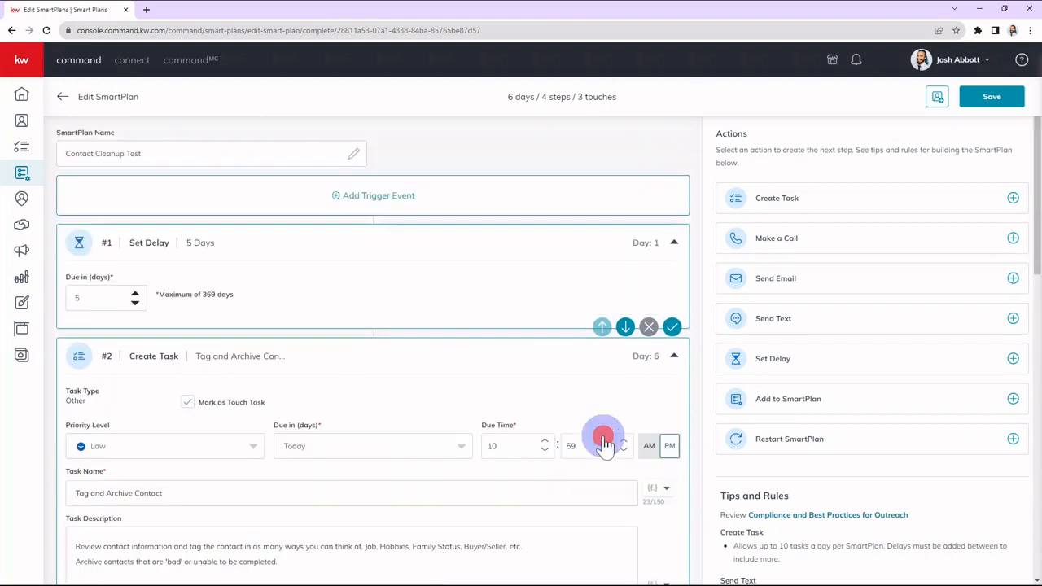
{"action": "left_click", "coordinate": [623, 332]}
Review the reordered SmartPlan from the Create Task step through the delay, text and email, checking the day of each step.
{"action": "scroll", "coordinate": [245, 297], "scroll_direction": "down", "scroll_amount": 1}
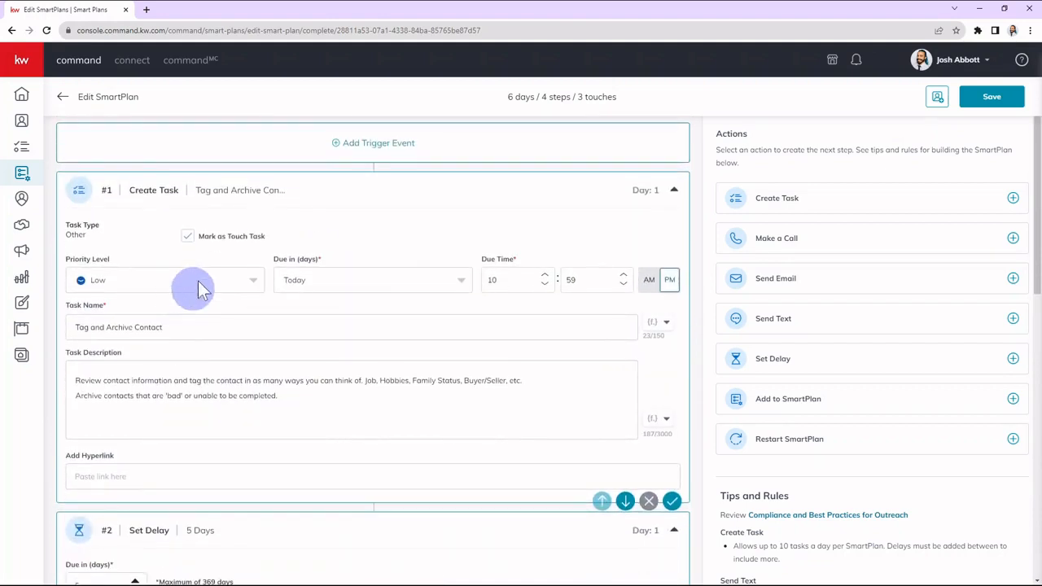
{"action": "left_click", "coordinate": [133, 190]}
{"action": "scroll", "coordinate": [390, 314], "scroll_direction": "down", "scroll_amount": 5}
{"action": "left_click_drag", "start_coordinate": [128, 313], "coordinate": [168, 318]}
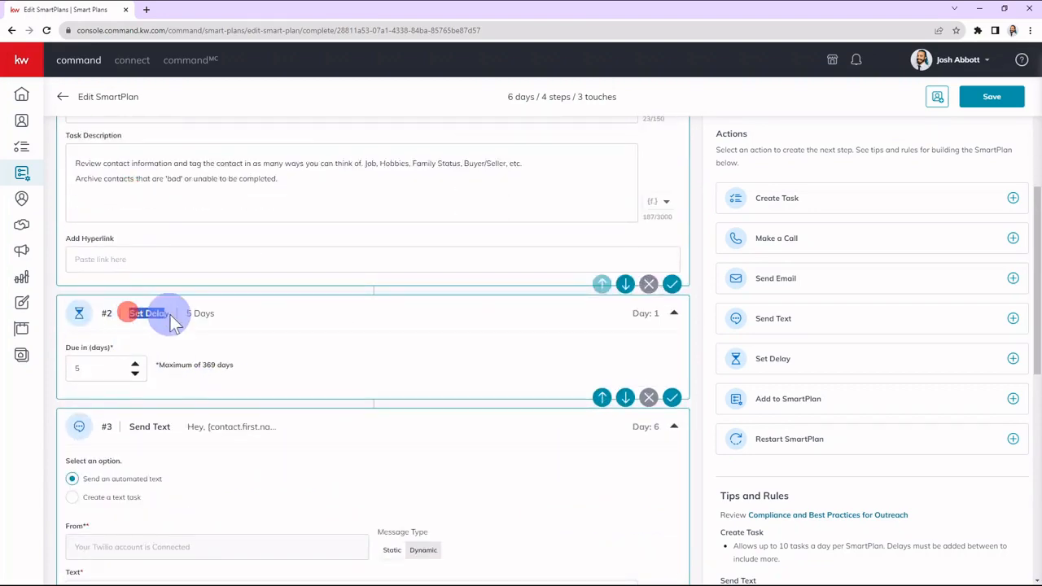
{"action": "scroll", "coordinate": [179, 326], "scroll_direction": "down", "scroll_amount": 4}
{"action": "left_click_drag", "start_coordinate": [130, 264], "coordinate": [171, 266]}
{"action": "scroll", "coordinate": [202, 304], "scroll_direction": "down", "scroll_amount": 5}
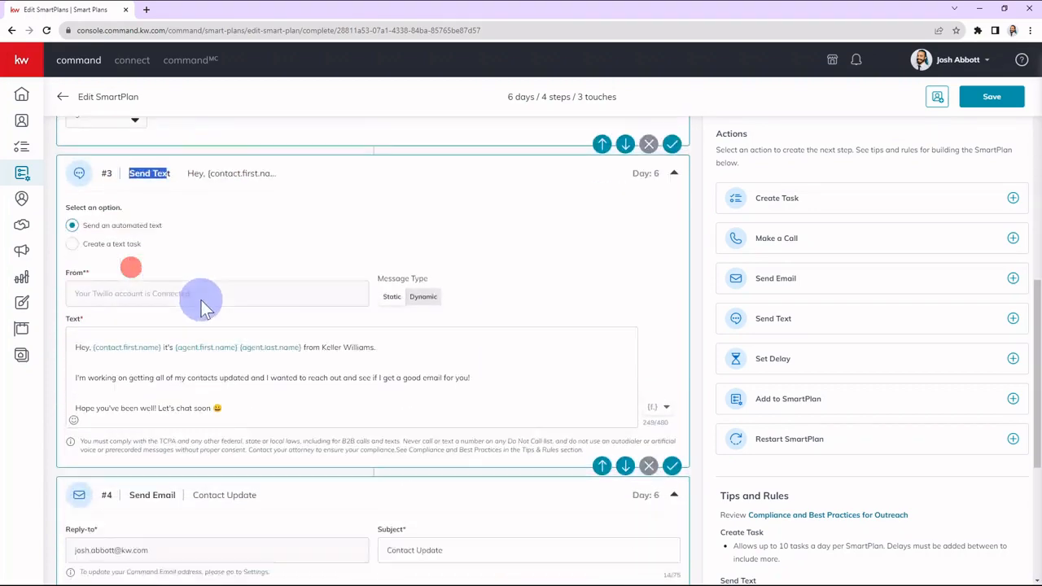
{"action": "left_click_drag", "start_coordinate": [130, 369], "coordinate": [176, 370]}
{"action": "scroll", "coordinate": [204, 383], "scroll_direction": "up", "scroll_amount": 6}
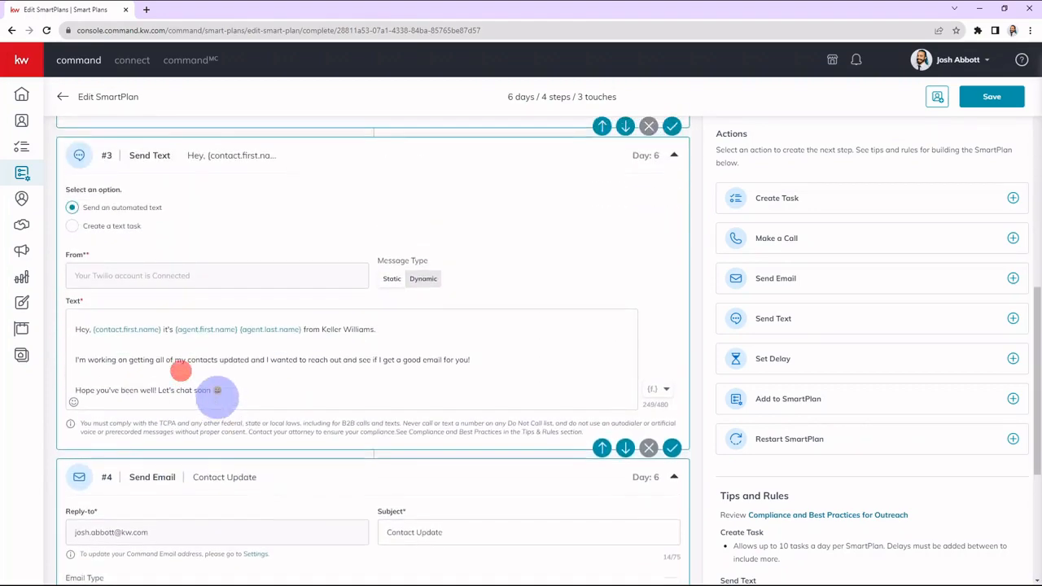
{"action": "left_click", "coordinate": [369, 295]}
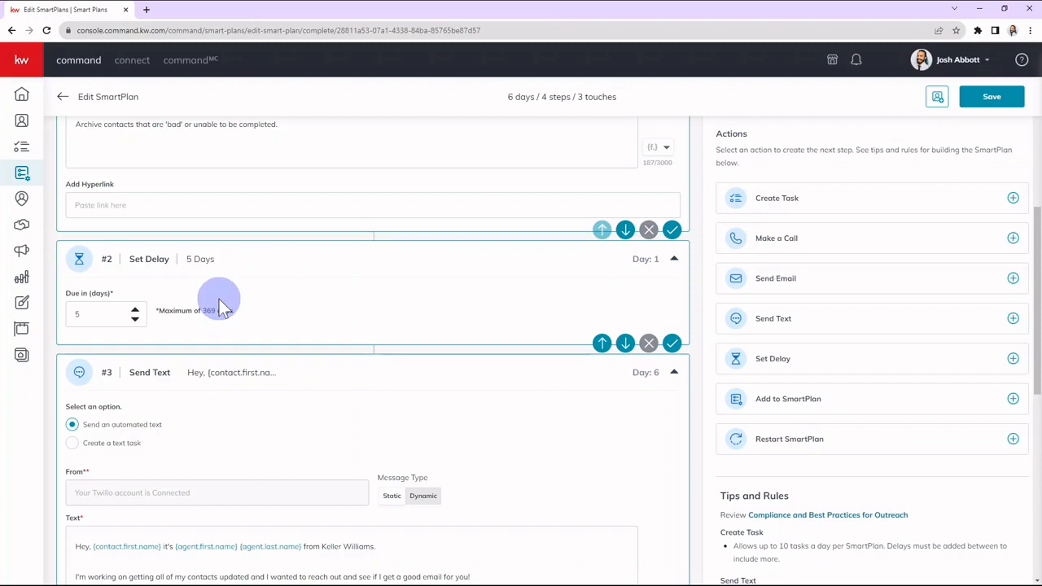
{"action": "scroll", "coordinate": [342, 293], "scroll_direction": "down", "scroll_amount": 6}
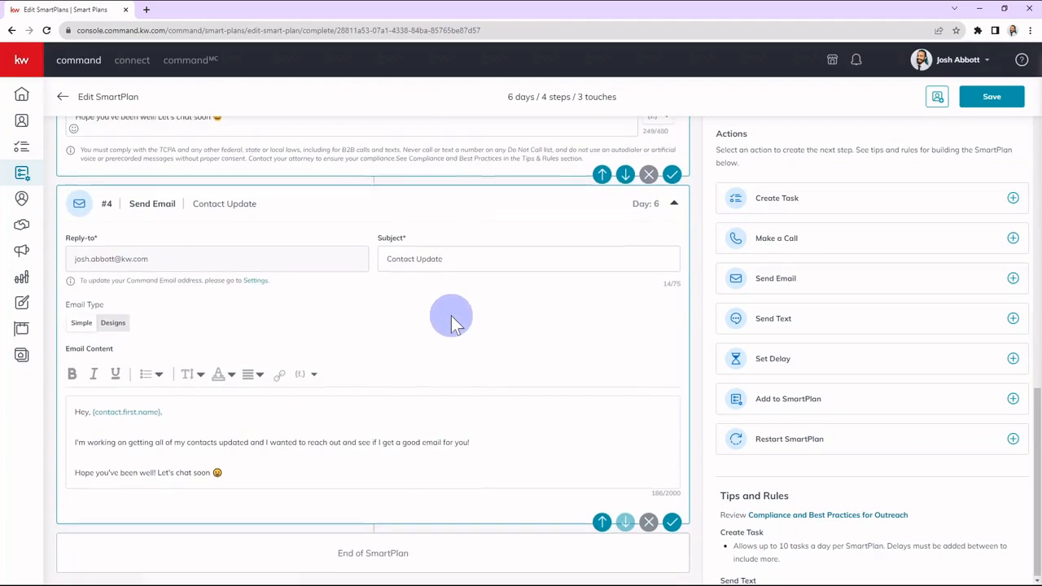
Save the Contact Cleanup Test SmartPlan with its reordered steps.
{"action": "scroll", "coordinate": [454, 322], "scroll_direction": "up", "scroll_amount": 5}
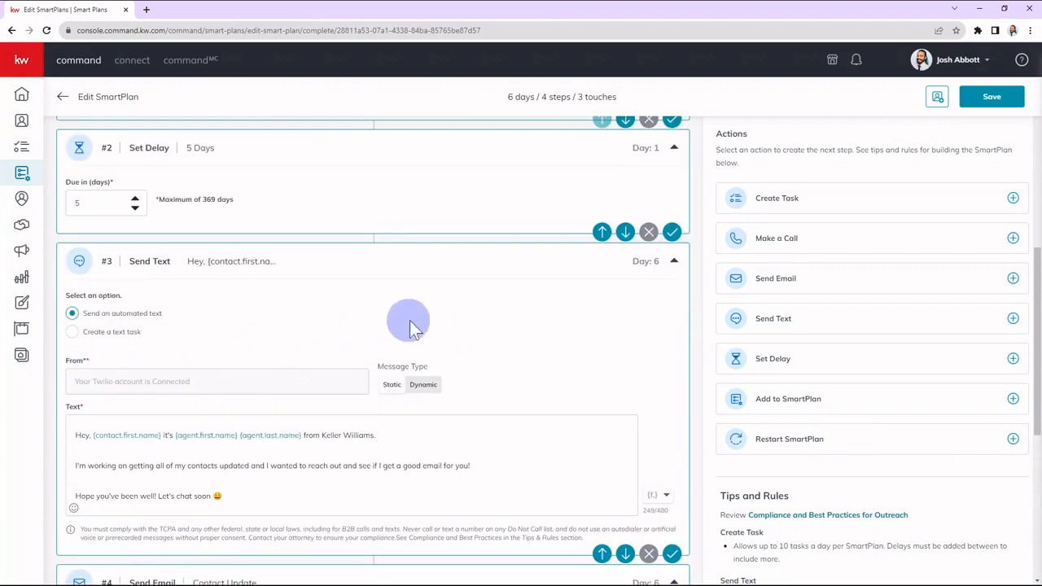
{"action": "scroll", "coordinate": [426, 325], "scroll_direction": "up", "scroll_amount": 4}
{"action": "scroll", "coordinate": [432, 326], "scroll_direction": "up", "scroll_amount": 2}
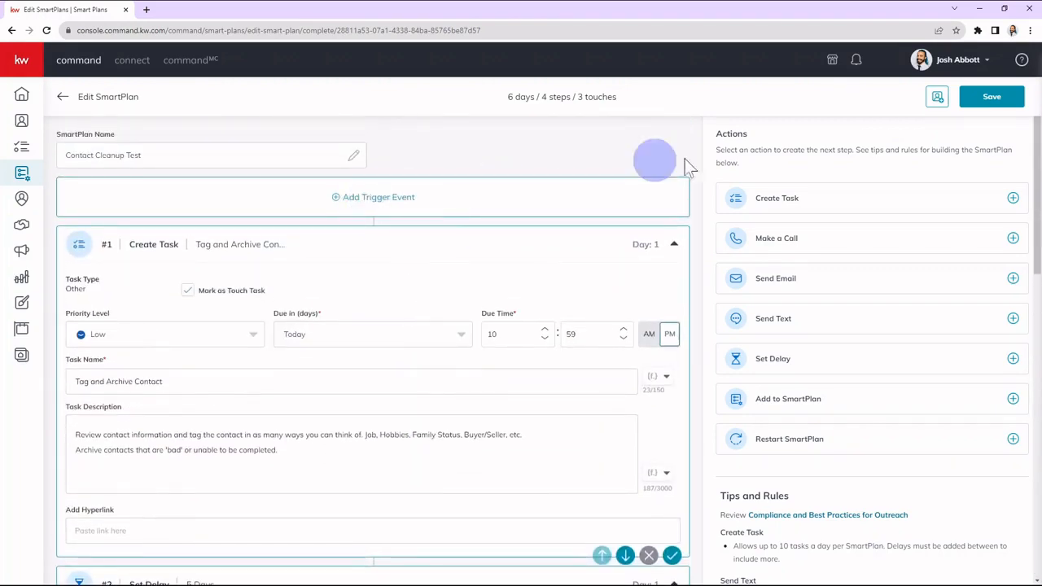
{"action": "left_click", "coordinate": [993, 98]}
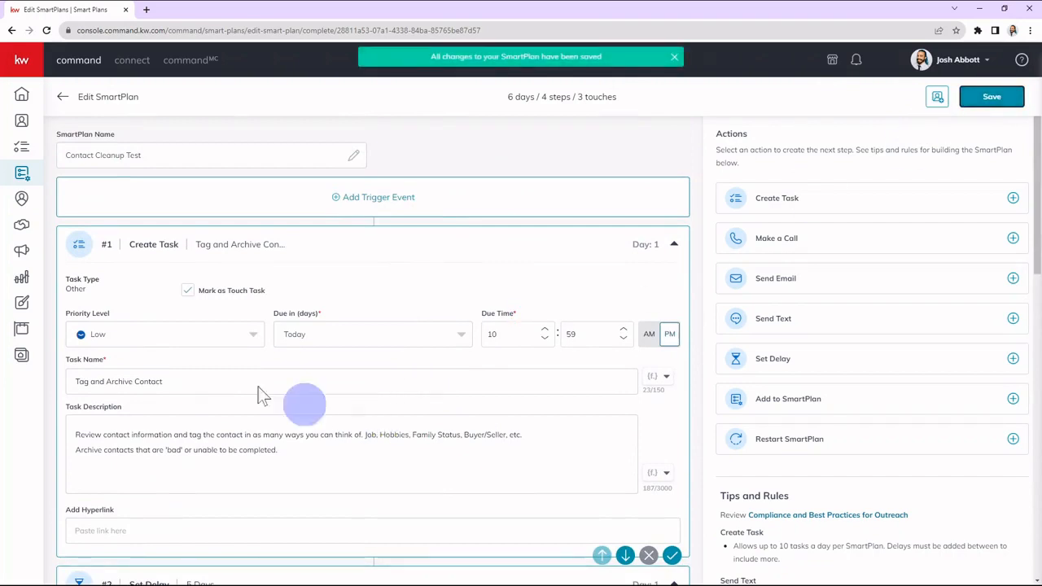
Open the contacts list and set it to show 500 contacts per page.
{"action": "left_click", "coordinate": [22, 120]}
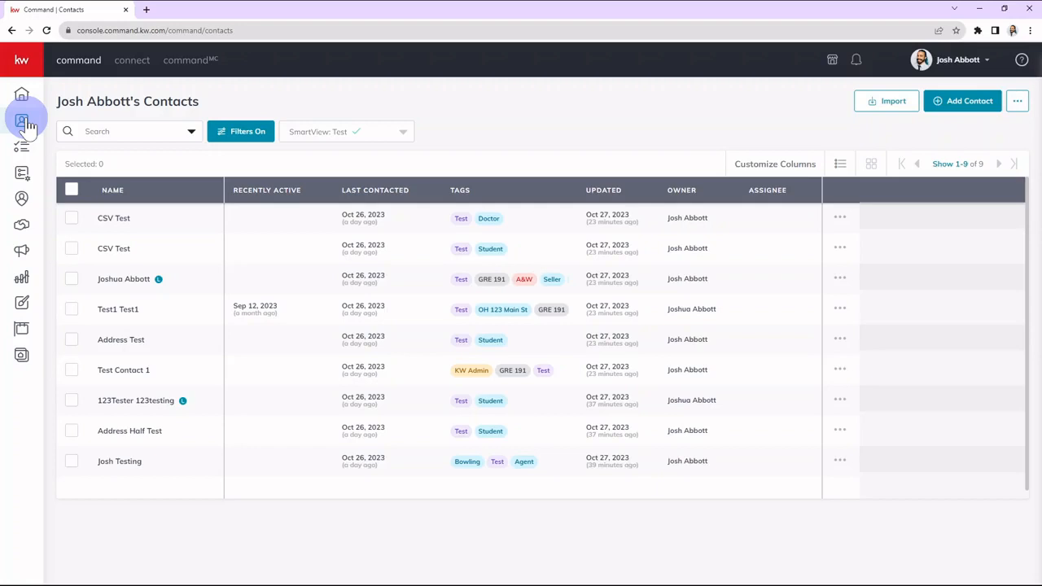
{"action": "left_click", "coordinate": [165, 171]}
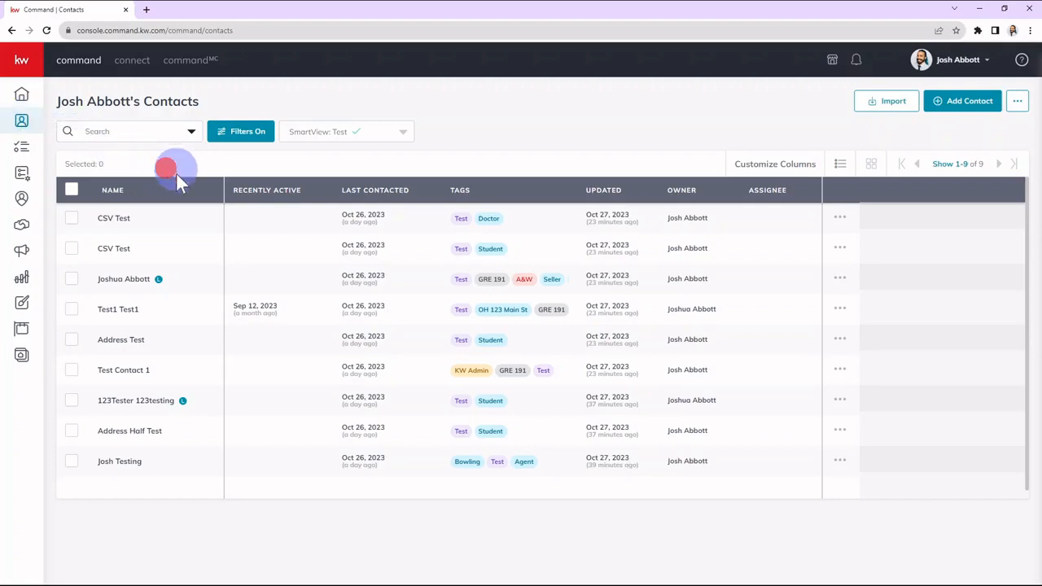
{"action": "left_click", "coordinate": [273, 169]}
{"action": "left_click", "coordinate": [944, 166]}
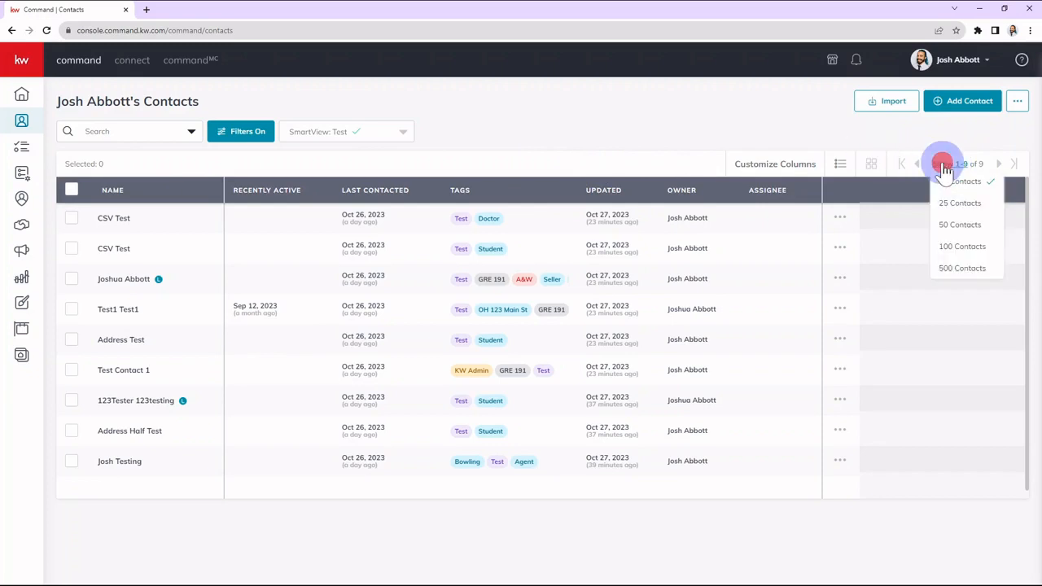
{"action": "left_click", "coordinate": [976, 270]}
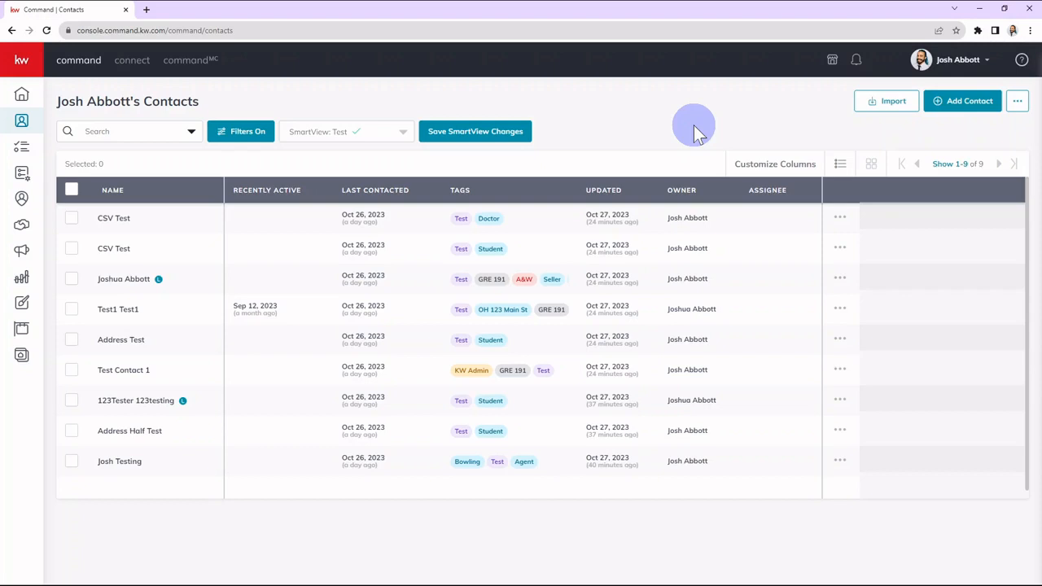
{"action": "left_click", "coordinate": [941, 164]}
{"action": "left_click", "coordinate": [831, 141]}
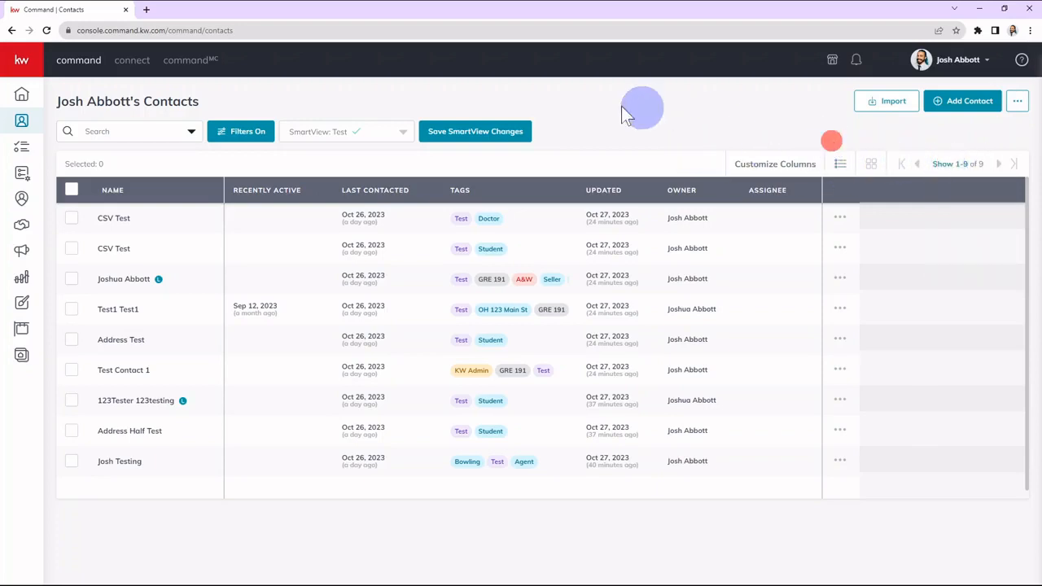
Add an advanced filter condition for Primary Email is empty alongside the Test tag condition and apply it to the contacts.
{"action": "left_click", "coordinate": [241, 132]}
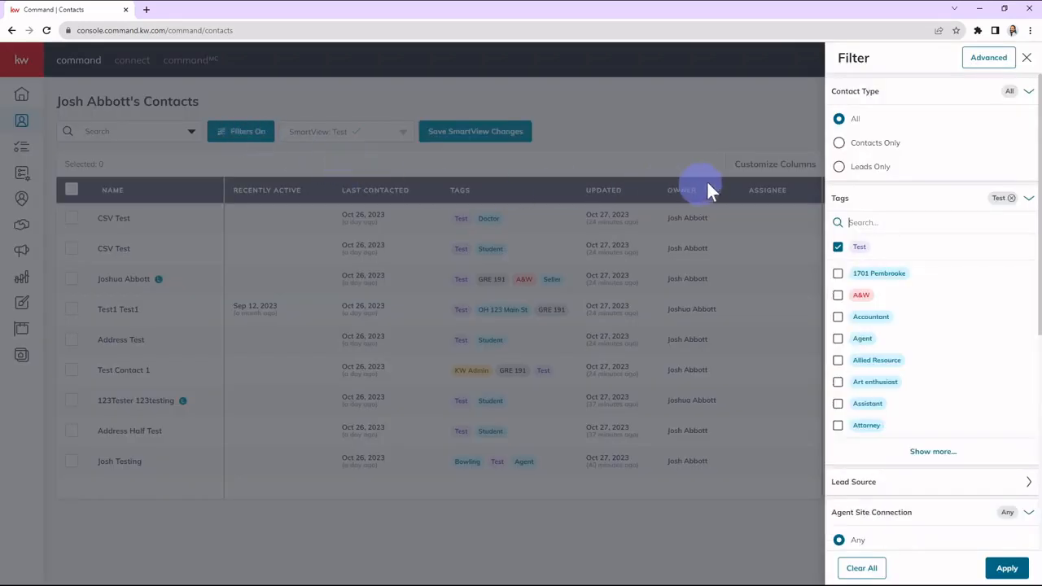
{"action": "left_click", "coordinate": [982, 59]}
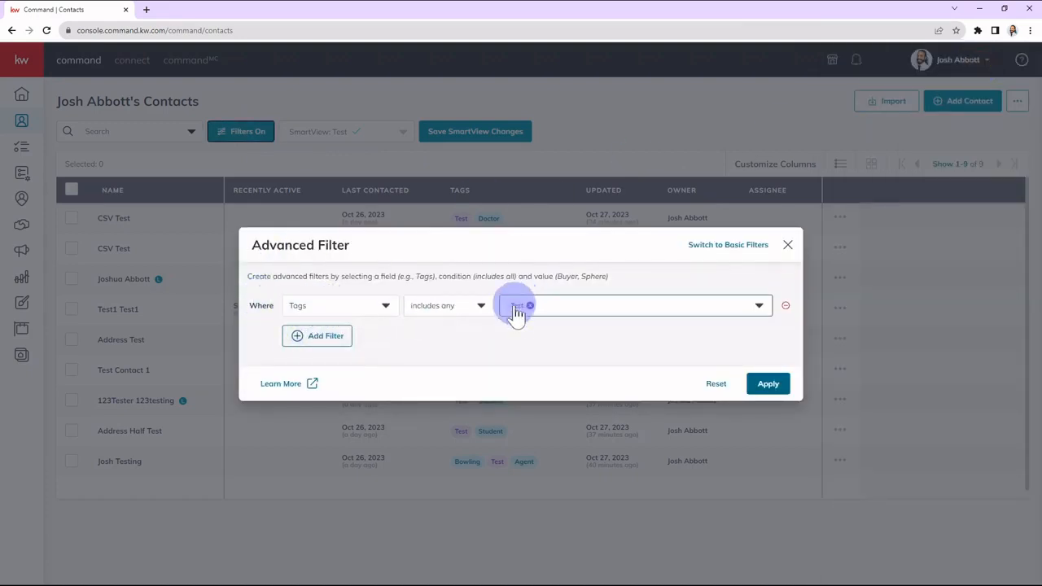
{"action": "left_click", "coordinate": [318, 336]}
{"action": "left_click", "coordinate": [322, 329]}
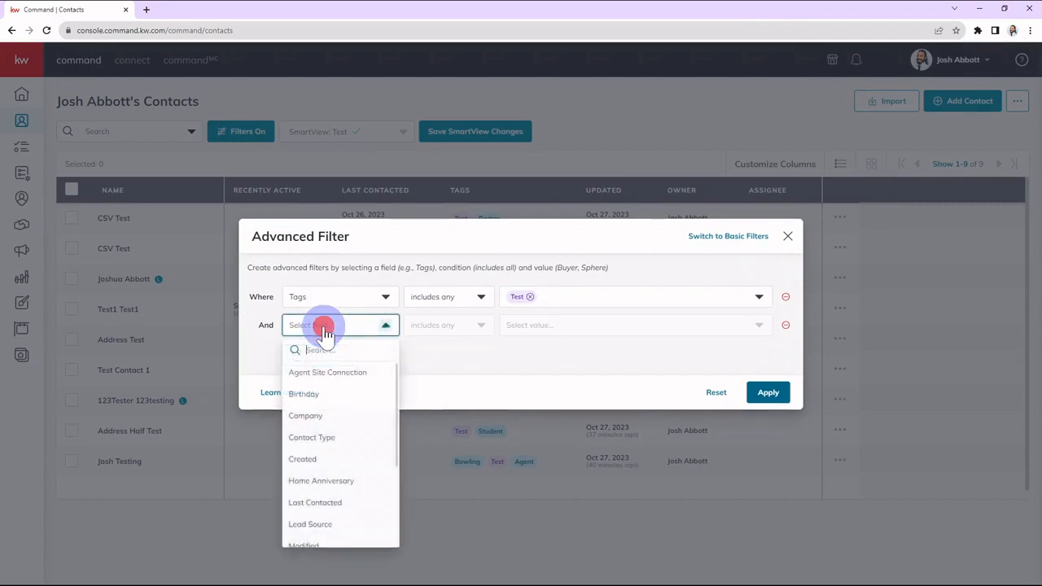
{"action": "scroll", "coordinate": [330, 428], "scroll_direction": "down", "scroll_amount": 3}
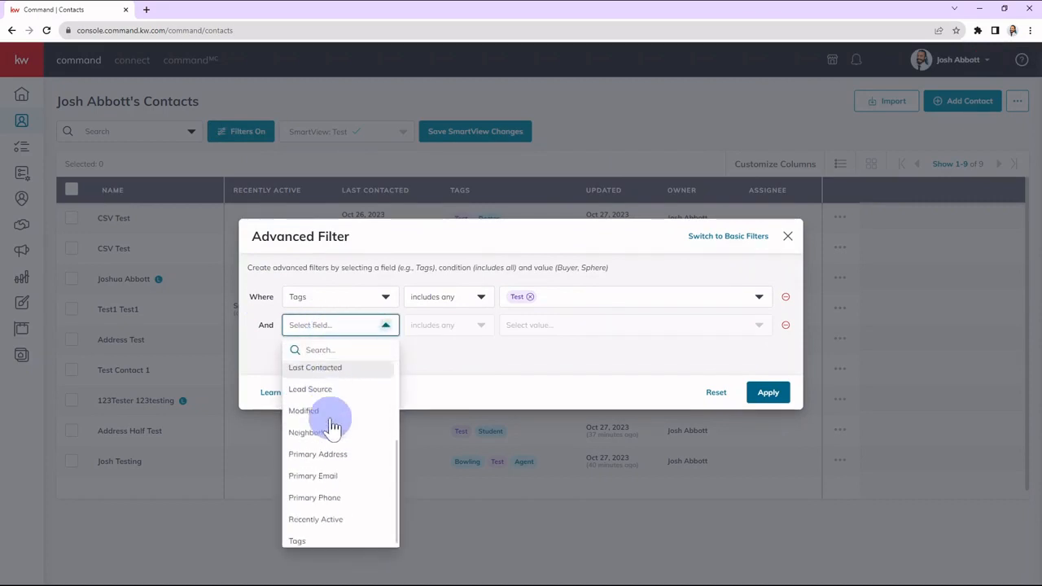
{"action": "left_click", "coordinate": [319, 473]}
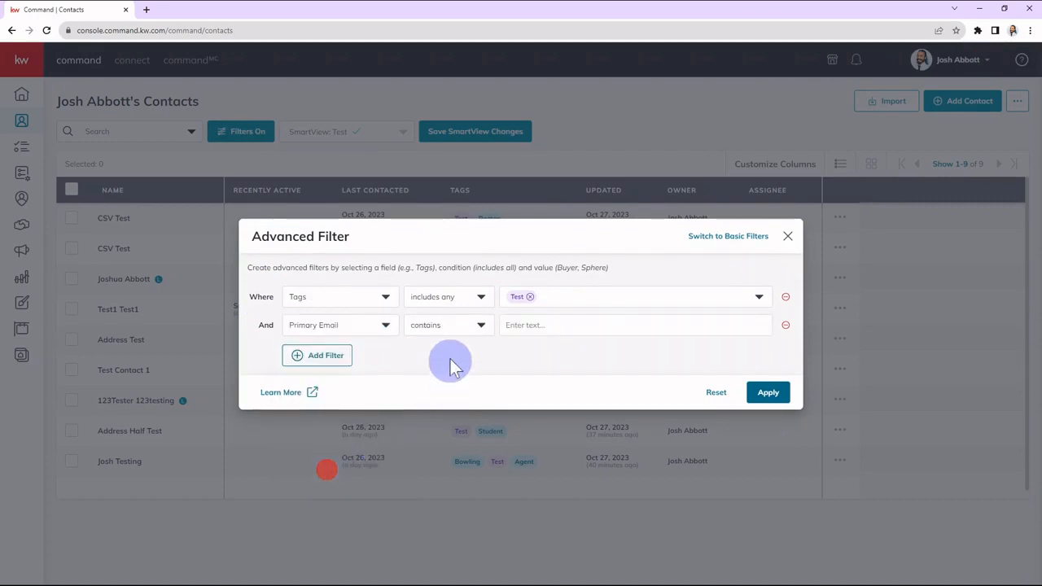
{"action": "left_click", "coordinate": [453, 326]}
{"action": "left_click", "coordinate": [450, 394]}
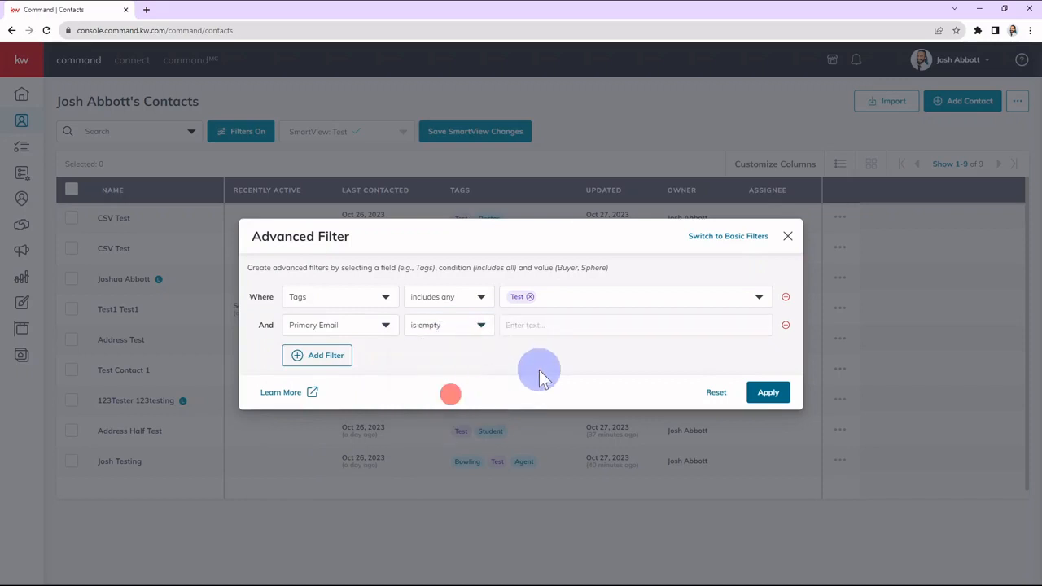
{"action": "left_click", "coordinate": [264, 325]}
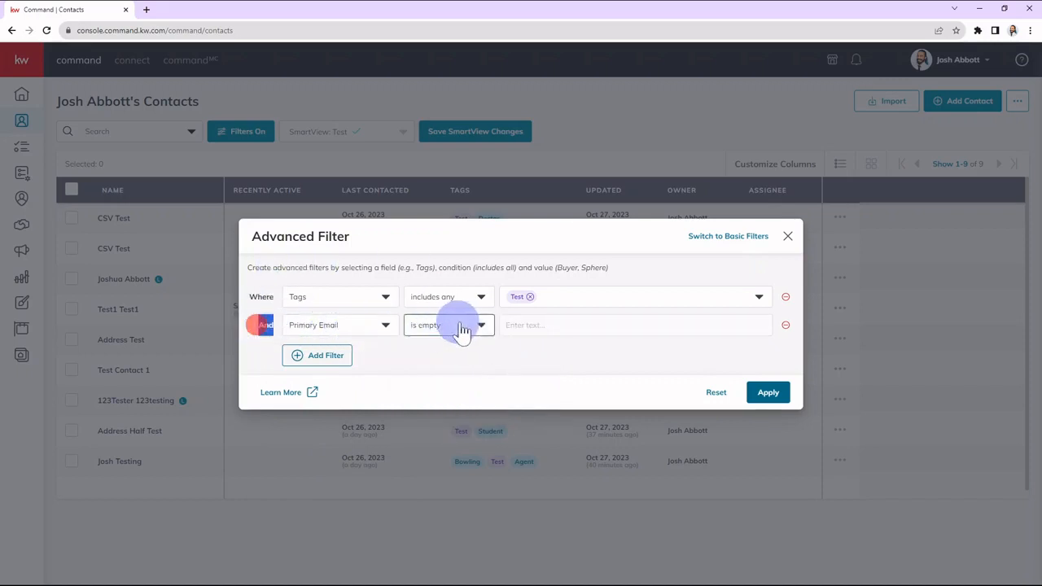
{"action": "left_click", "coordinate": [558, 359]}
{"action": "left_click", "coordinate": [768, 395]}
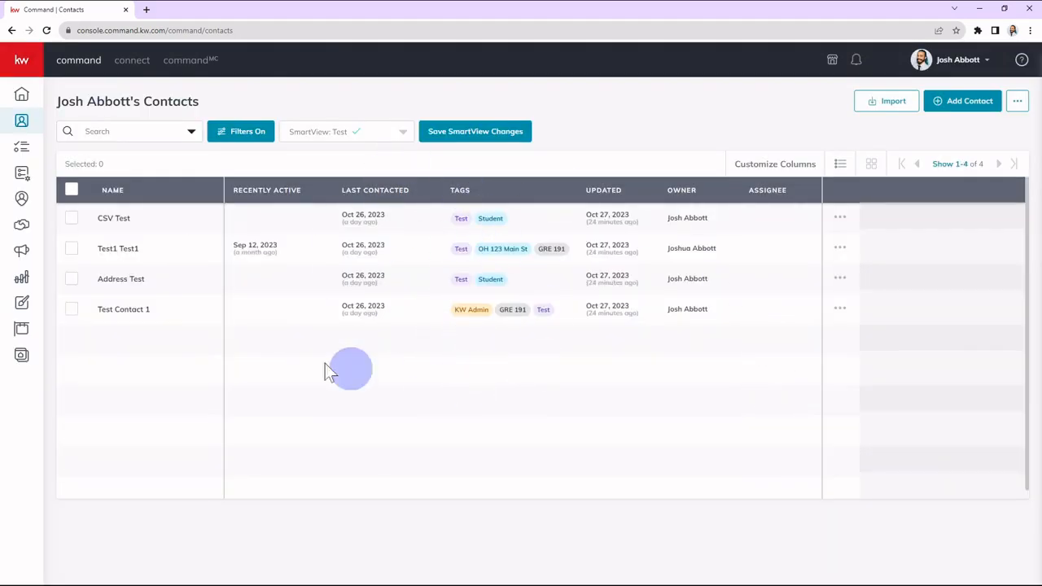
Select all filtered contacts, start adding bulk tags, and choose the Contact Cleanup Oct 23 tag.
{"action": "left_click", "coordinate": [71, 191]}
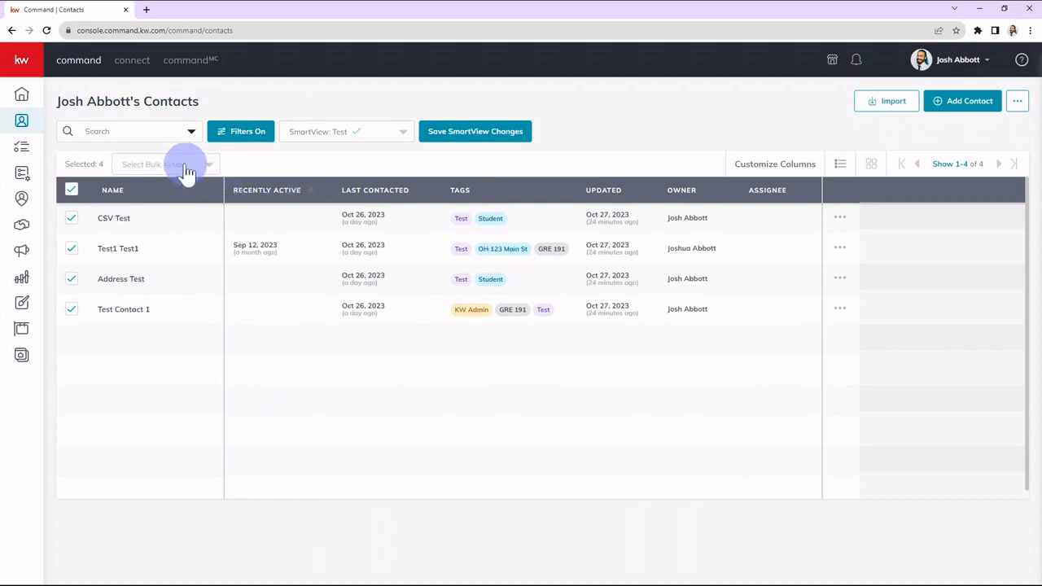
{"action": "left_click", "coordinate": [156, 163]}
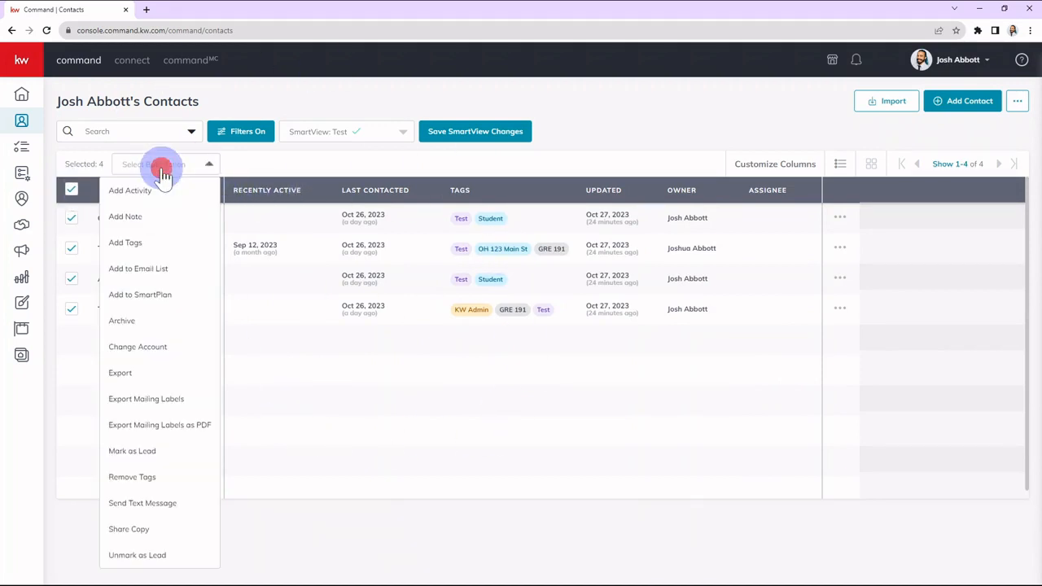
{"action": "left_click", "coordinate": [161, 249]}
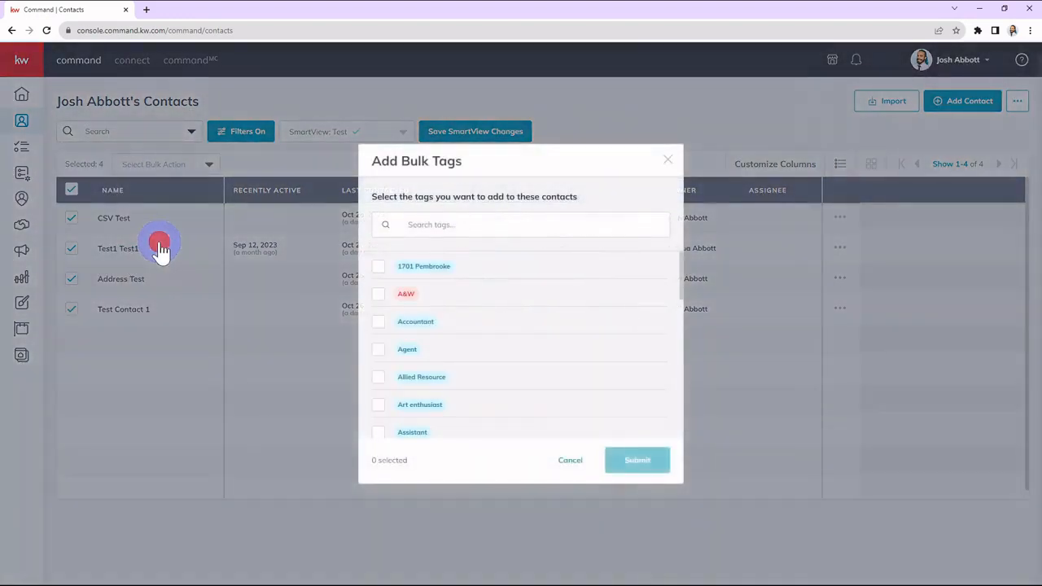
{"action": "scroll", "coordinate": [542, 329], "scroll_direction": "down", "scroll_amount": 5}
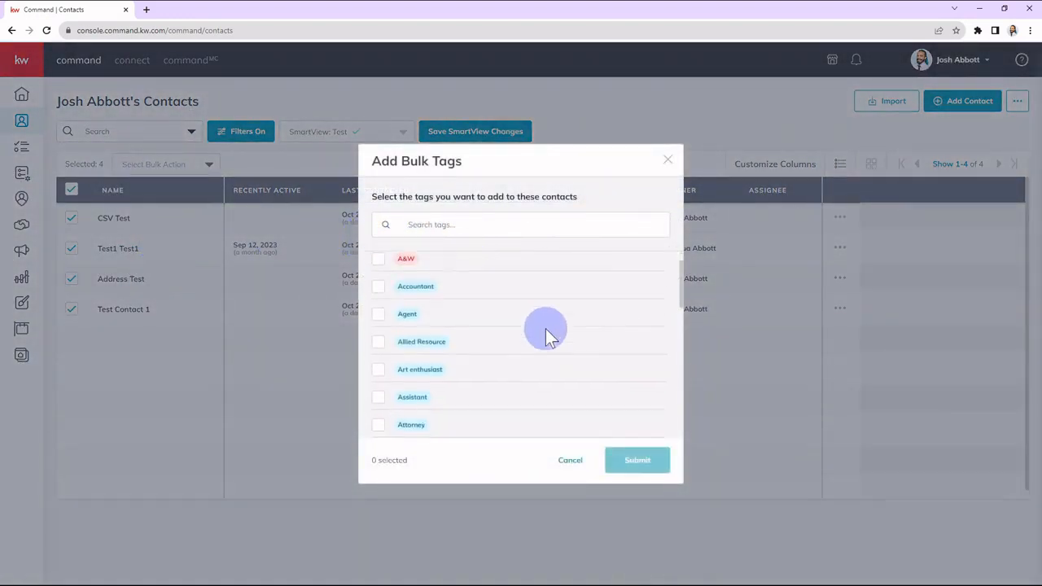
{"action": "scroll", "coordinate": [451, 341], "scroll_direction": "down", "scroll_amount": 3}
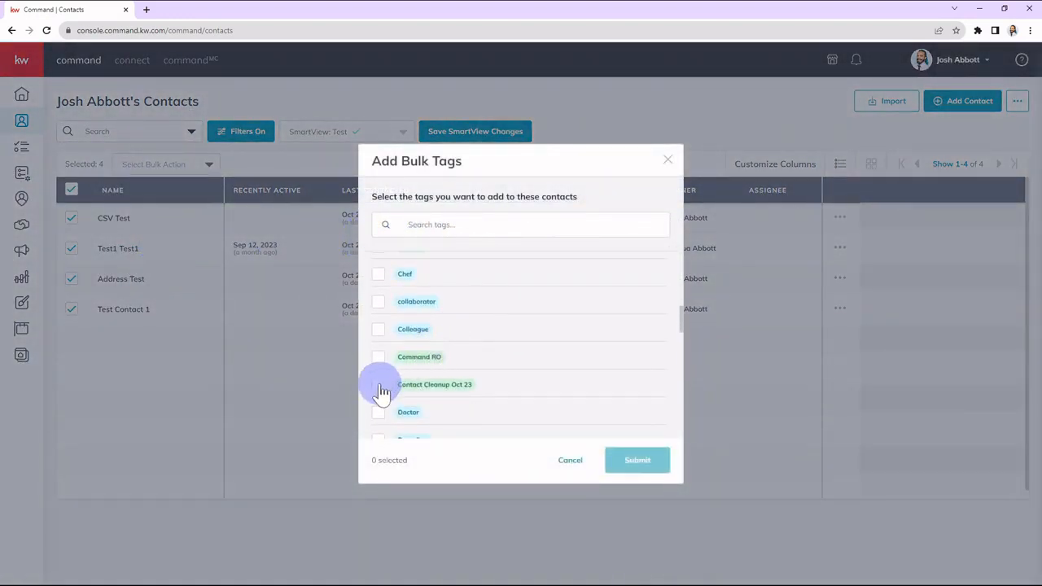
{"action": "left_click", "coordinate": [379, 384]}
Search the tags for Needs, choose Needs Email as well, and submit both tags for the selected contacts.
{"action": "scroll", "coordinate": [480, 363], "scroll_direction": "down", "scroll_amount": 3}
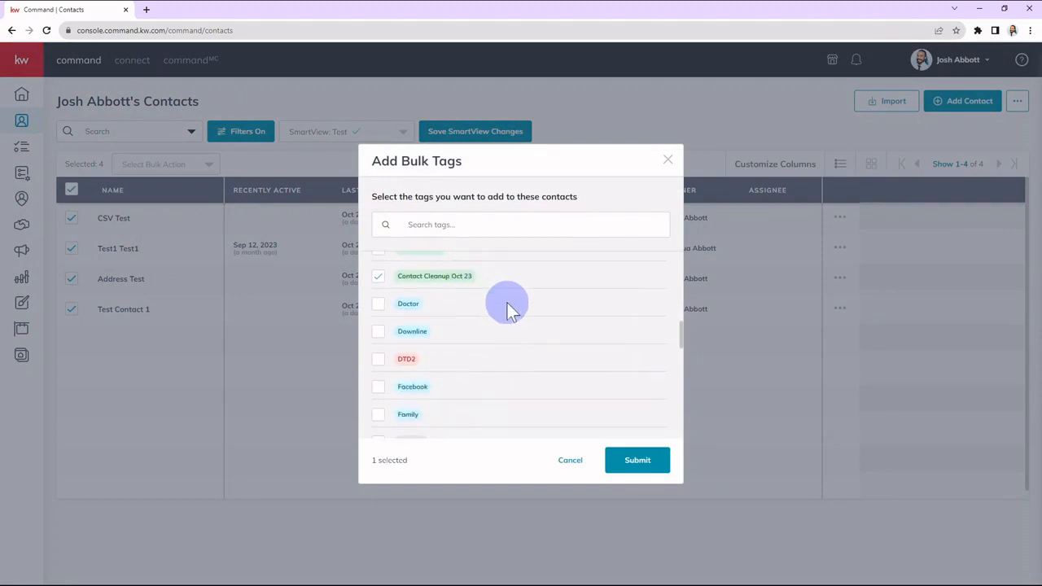
{"action": "scroll", "coordinate": [503, 309], "scroll_direction": "down", "scroll_amount": 3}
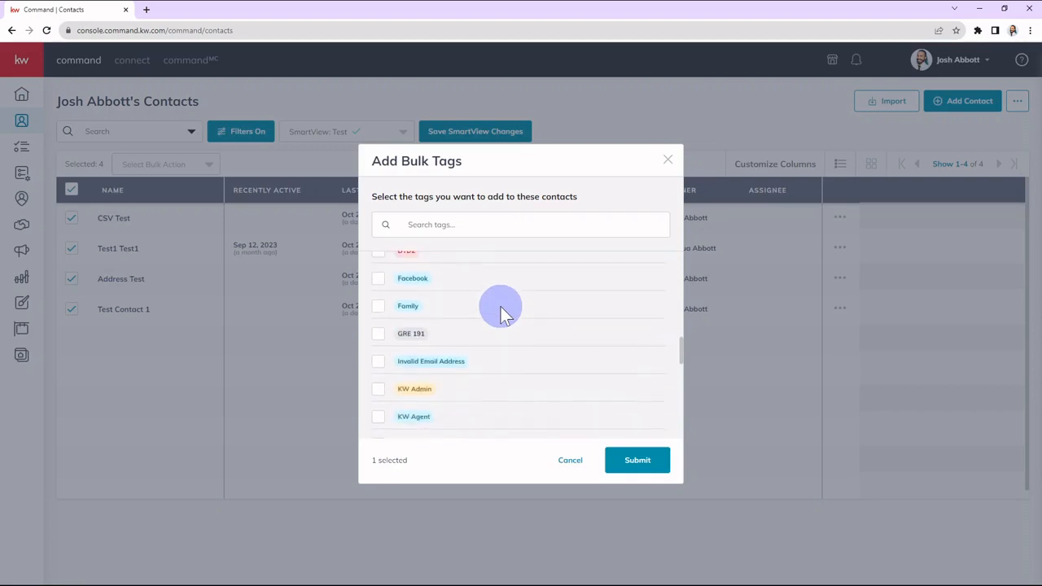
{"action": "scroll", "coordinate": [503, 313], "scroll_direction": "down", "scroll_amount": 1}
{"action": "scroll", "coordinate": [503, 314], "scroll_direction": "up", "scroll_amount": 6}
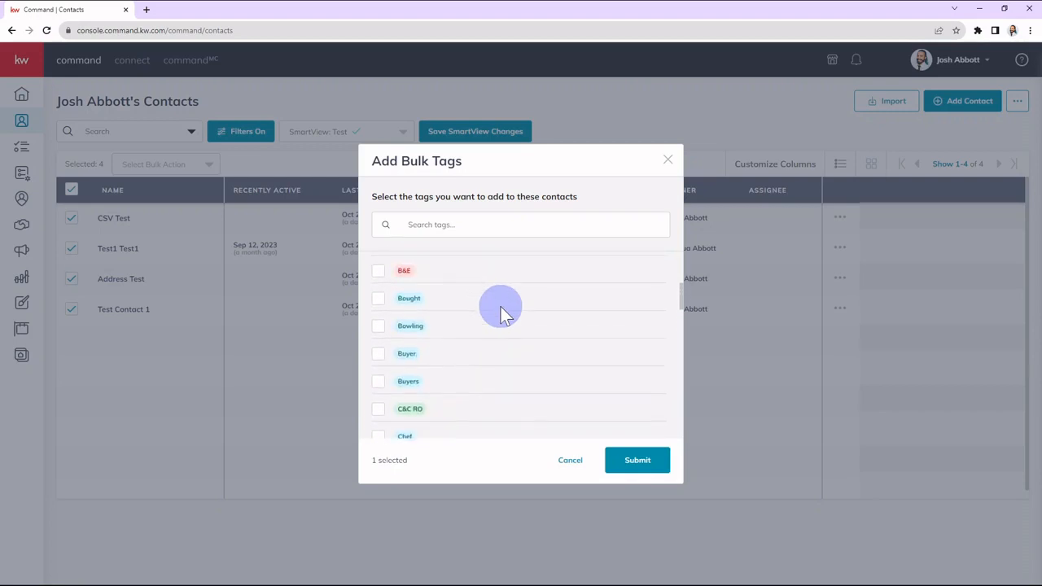
{"action": "scroll", "coordinate": [503, 313], "scroll_direction": "up", "scroll_amount": 2}
{"action": "left_click", "coordinate": [527, 225]}
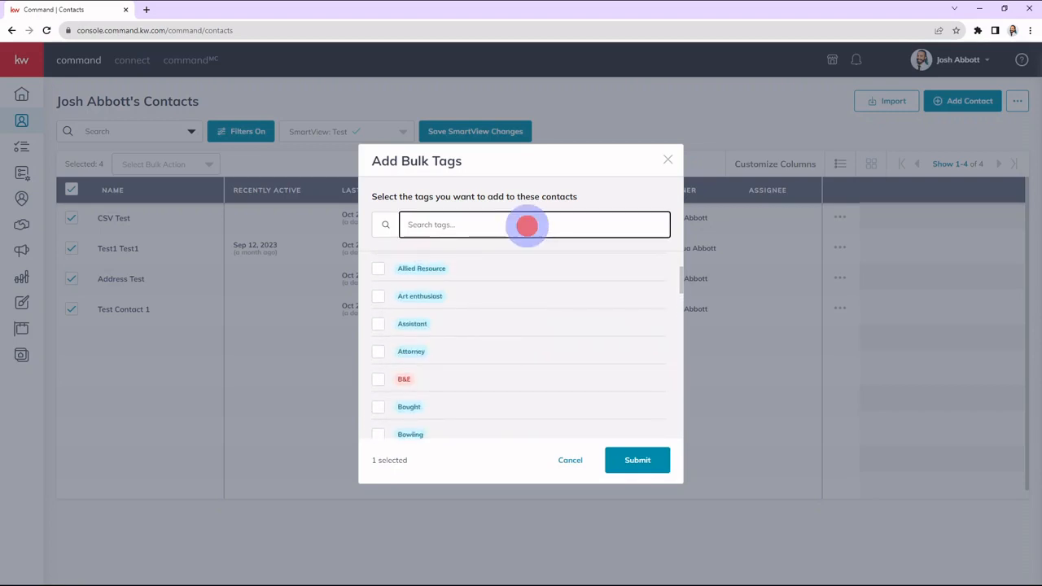
{"action": "type", "text": "Needs"}
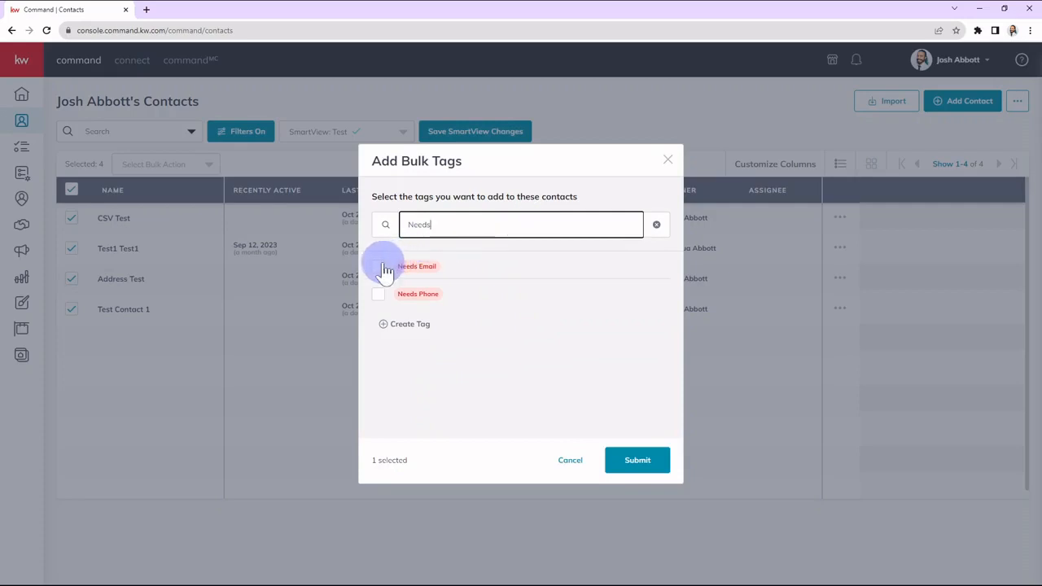
{"action": "left_click", "coordinate": [380, 268]}
{"action": "left_click", "coordinate": [624, 465]}
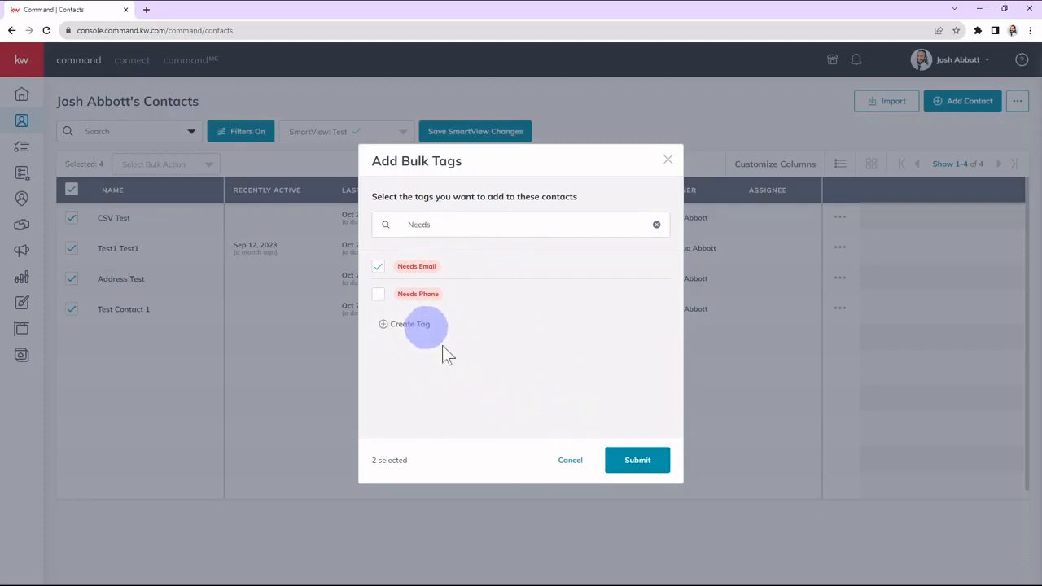
{"action": "left_click", "coordinate": [599, 412]}
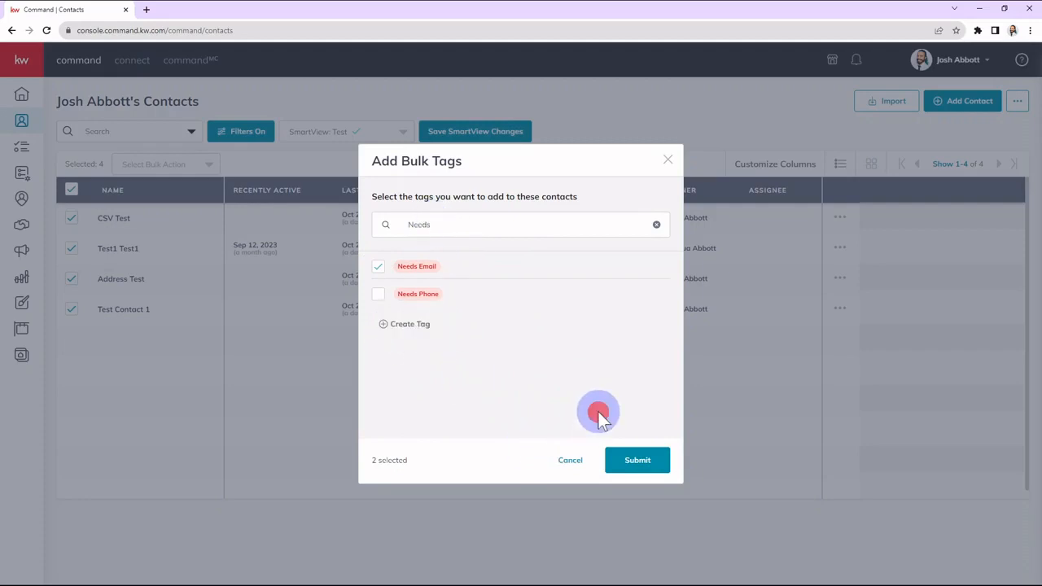
{"action": "left_click", "coordinate": [640, 463]}
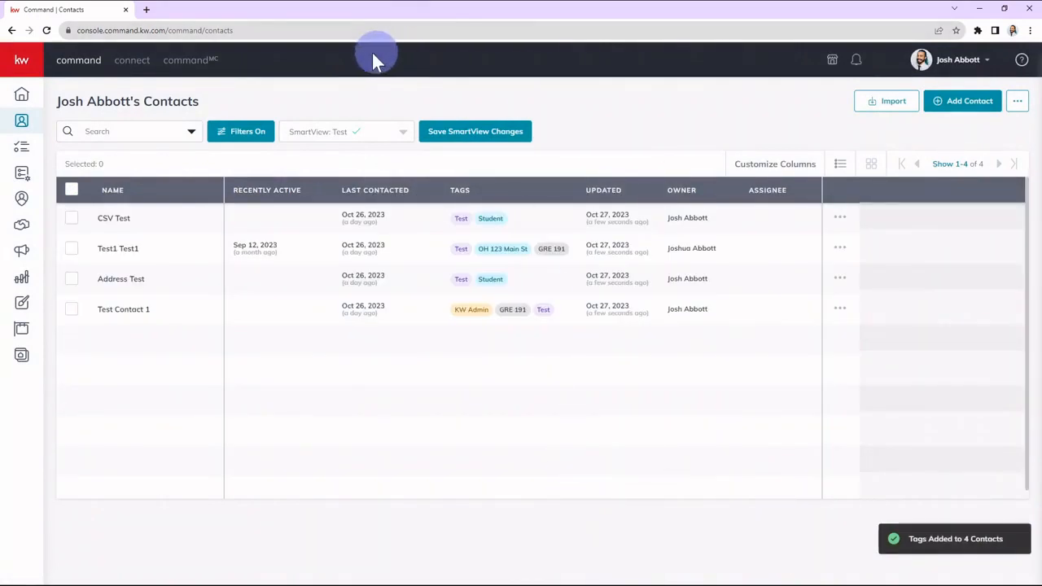
Change the second advanced filter condition to Primary Phone is empty and apply it to the contacts.
{"action": "left_click", "coordinate": [247, 135]}
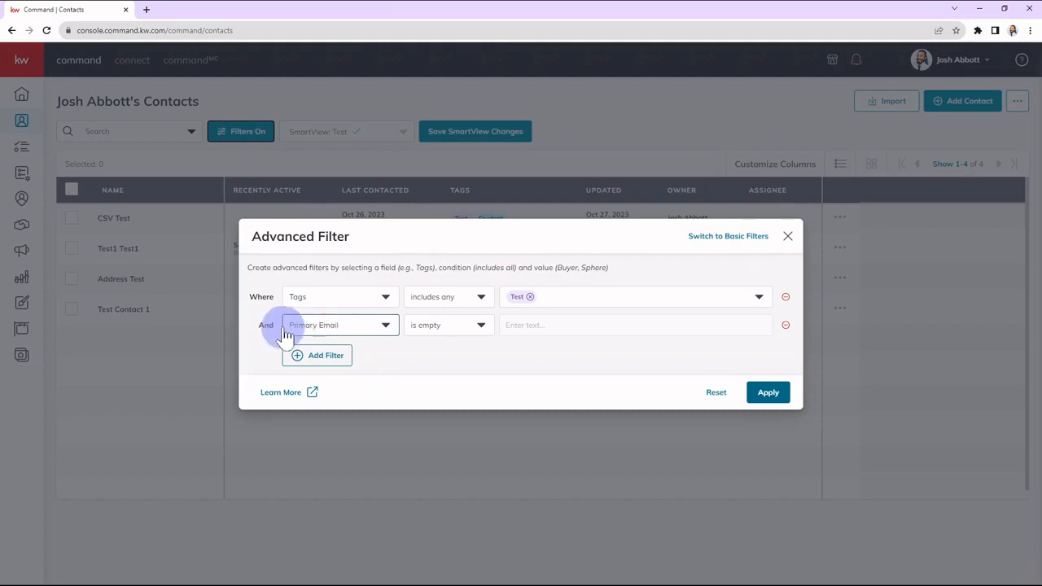
{"action": "left_click", "coordinate": [346, 327]}
{"action": "scroll", "coordinate": [359, 424], "scroll_direction": "down", "scroll_amount": 2}
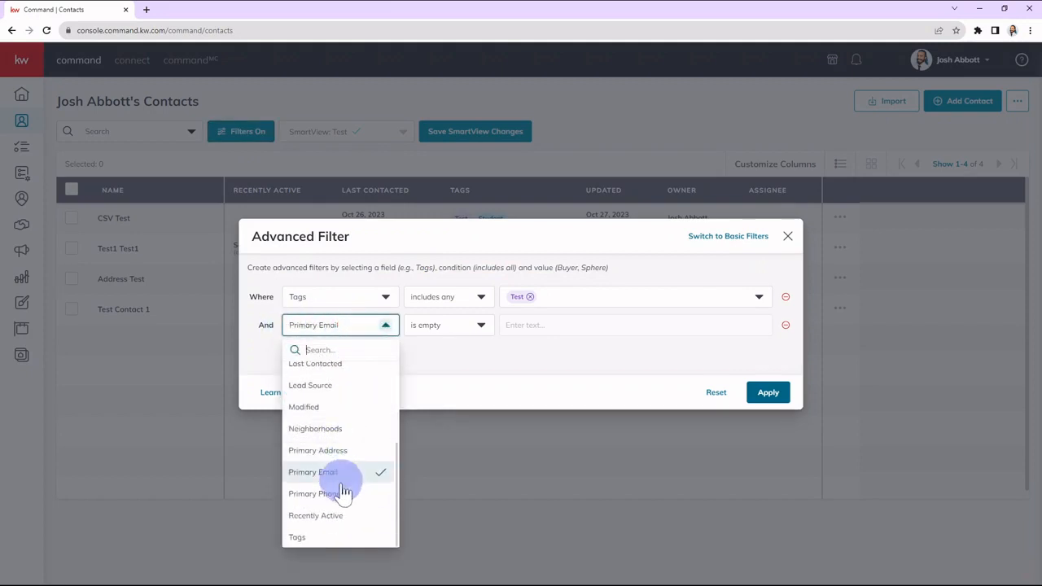
{"action": "left_click", "coordinate": [344, 494]}
{"action": "left_click", "coordinate": [450, 366]}
{"action": "left_click", "coordinate": [461, 330]}
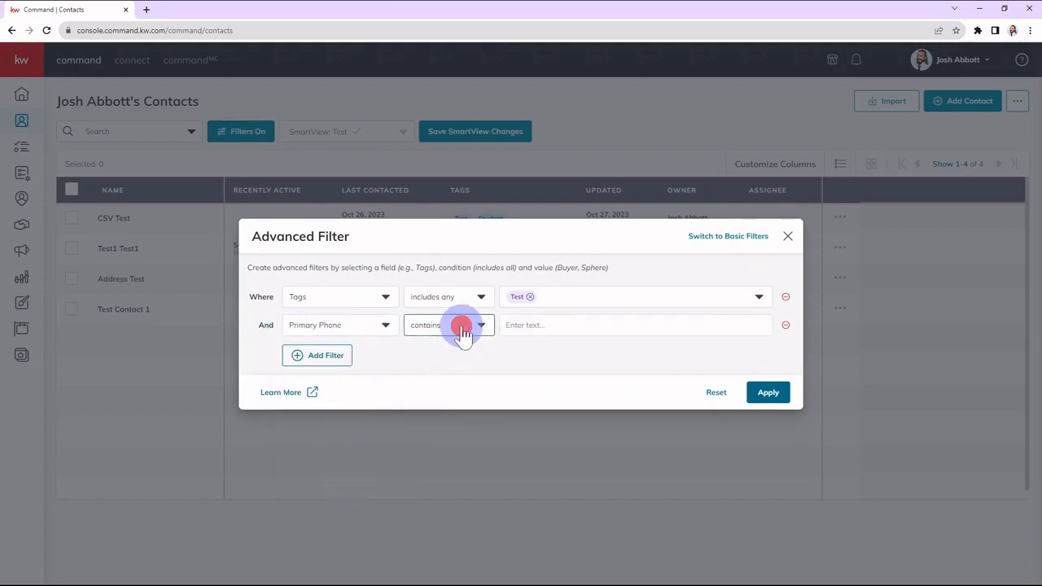
{"action": "left_click", "coordinate": [437, 394]}
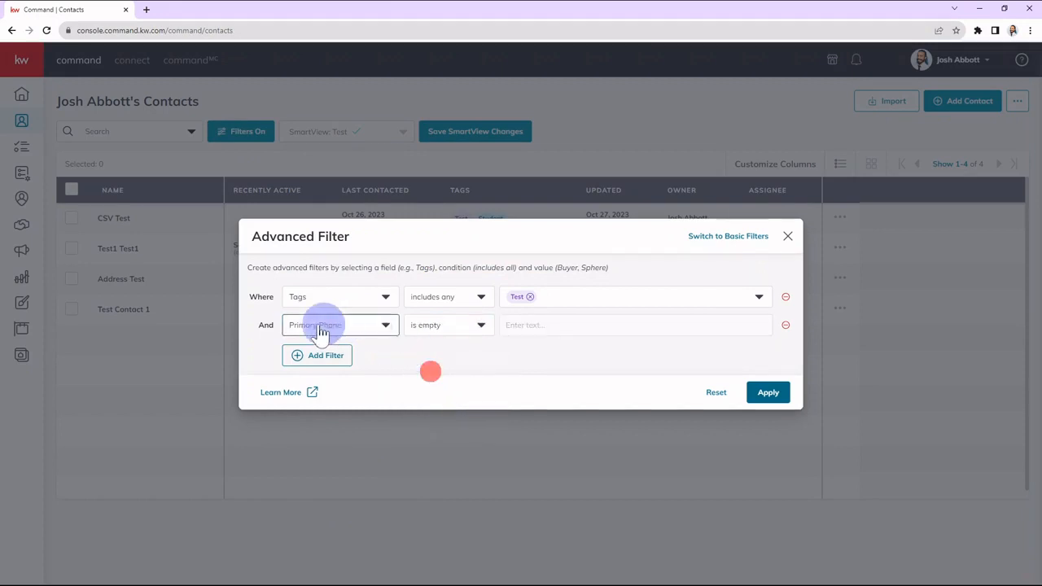
{"action": "left_click", "coordinate": [779, 394]}
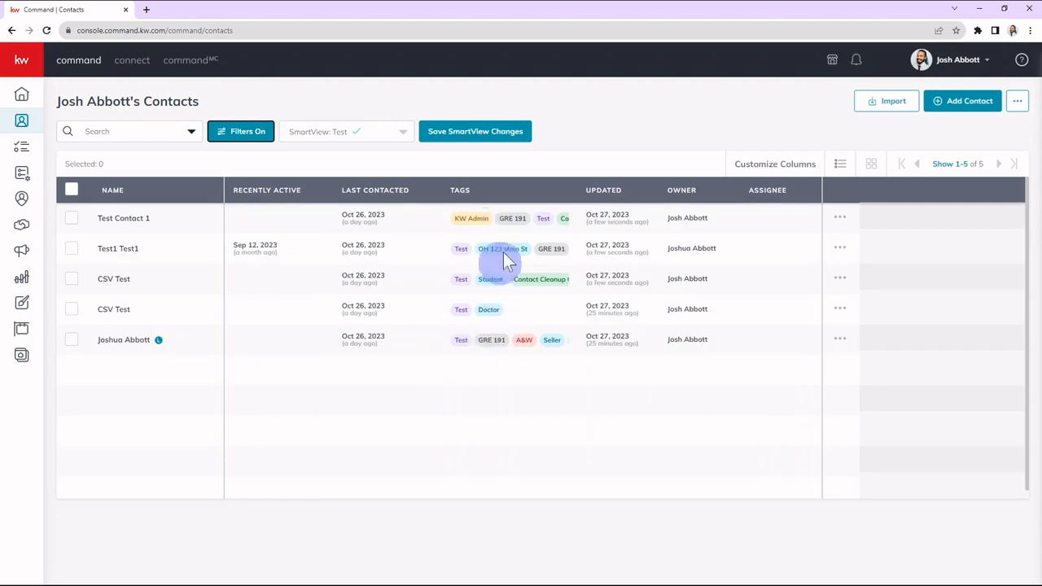
Select all filtered contacts and bulk-add the Contact Cleanup Oct 23 and Needs Phone tags to them.
{"action": "left_click", "coordinate": [72, 189]}
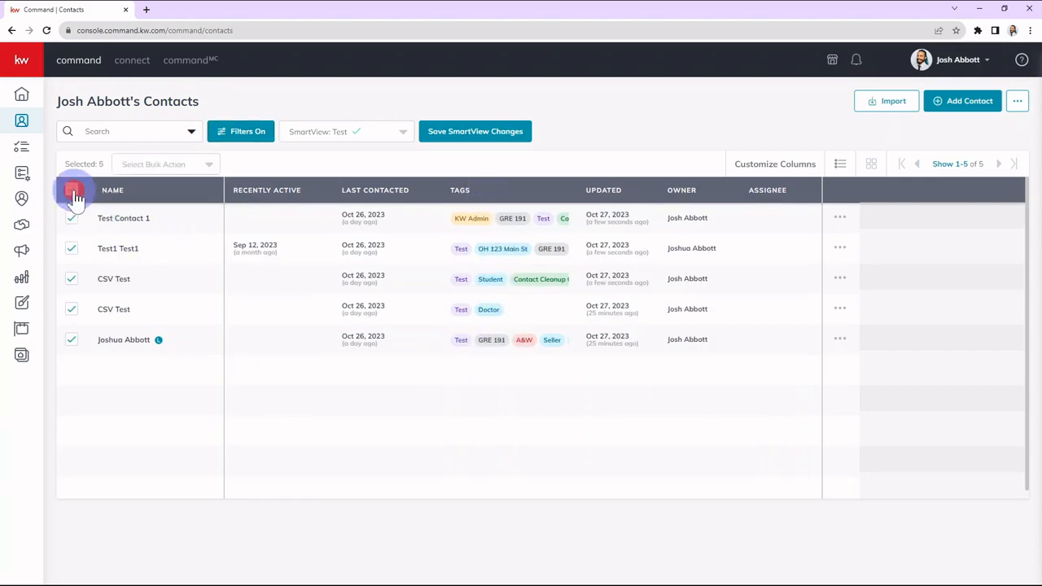
{"action": "left_click", "coordinate": [151, 167]}
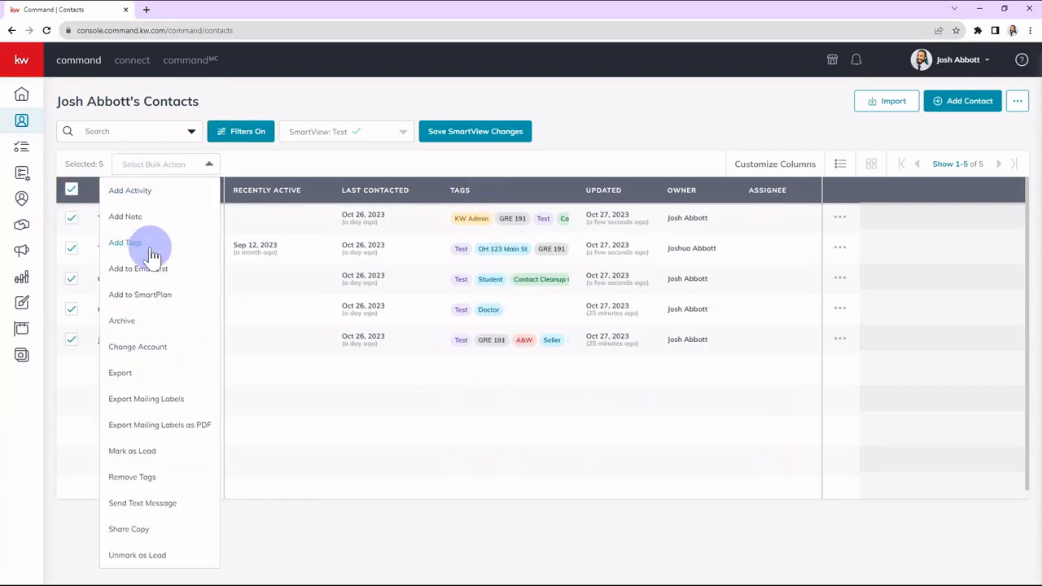
{"action": "left_click", "coordinate": [150, 244]}
{"action": "scroll", "coordinate": [505, 358], "scroll_direction": "down", "scroll_amount": 5}
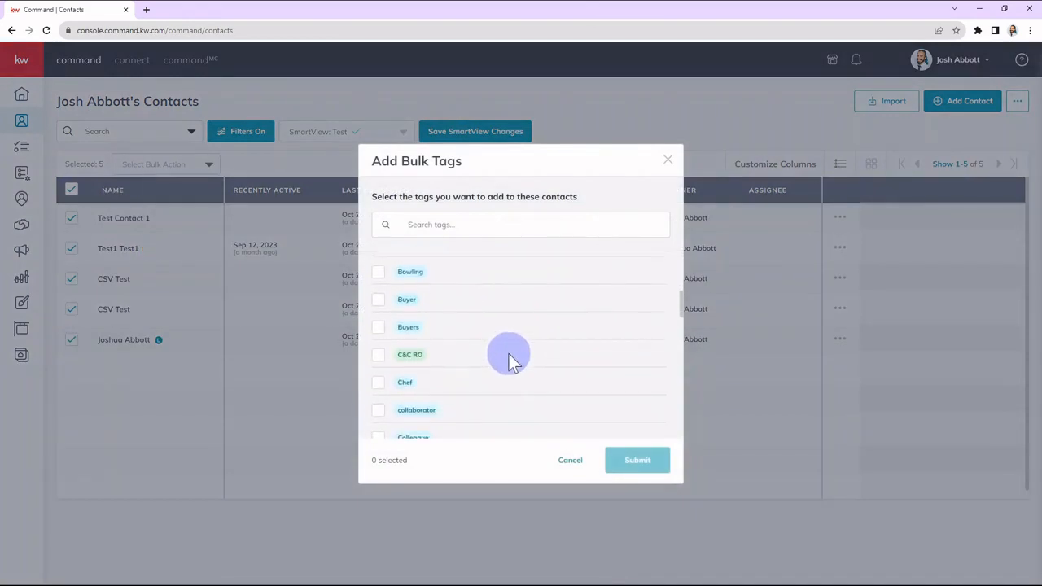
{"action": "scroll", "coordinate": [507, 355], "scroll_direction": "down", "scroll_amount": 1}
{"action": "left_click", "coordinate": [379, 386]}
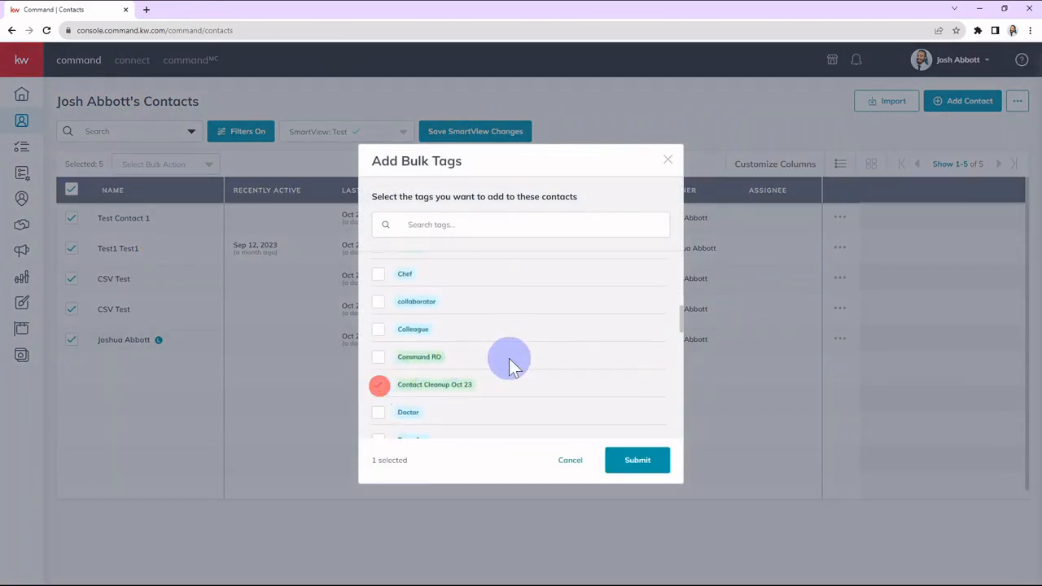
{"action": "scroll", "coordinate": [509, 358], "scroll_direction": "down", "scroll_amount": 6}
{"action": "left_click", "coordinate": [379, 340]}
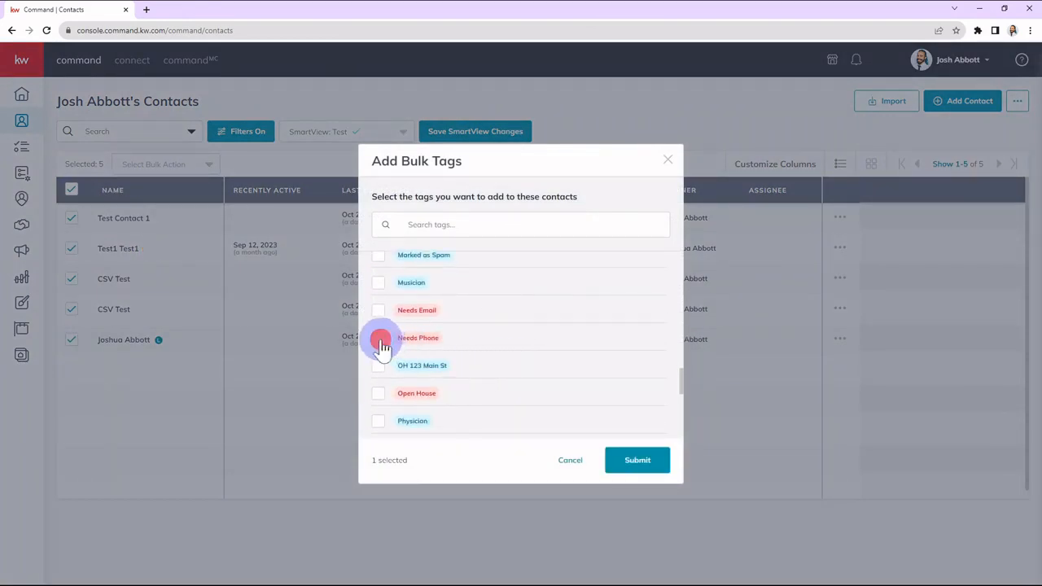
{"action": "left_click", "coordinate": [647, 460]}
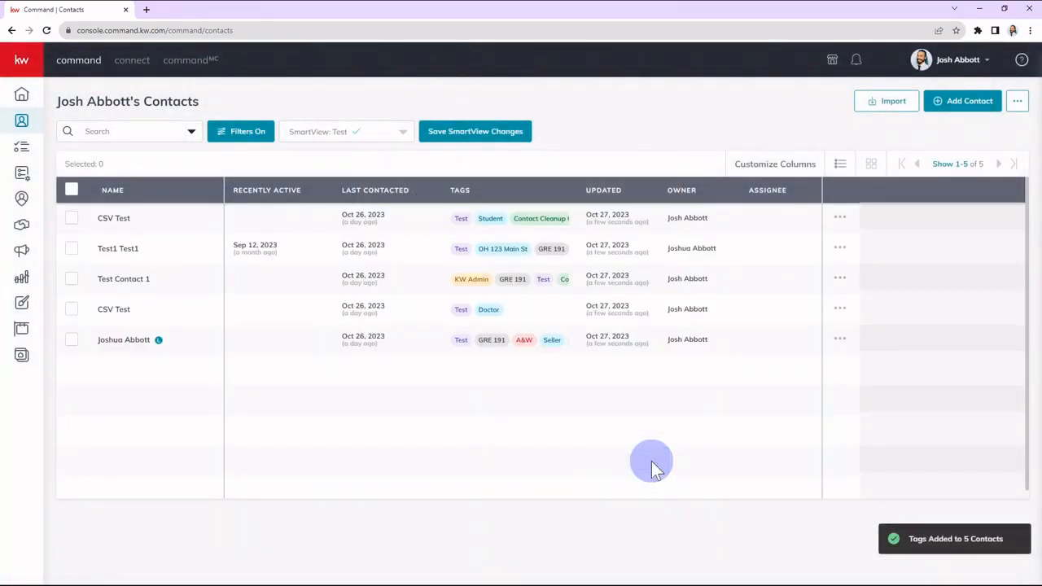
{"action": "left_click", "coordinate": [651, 461]}
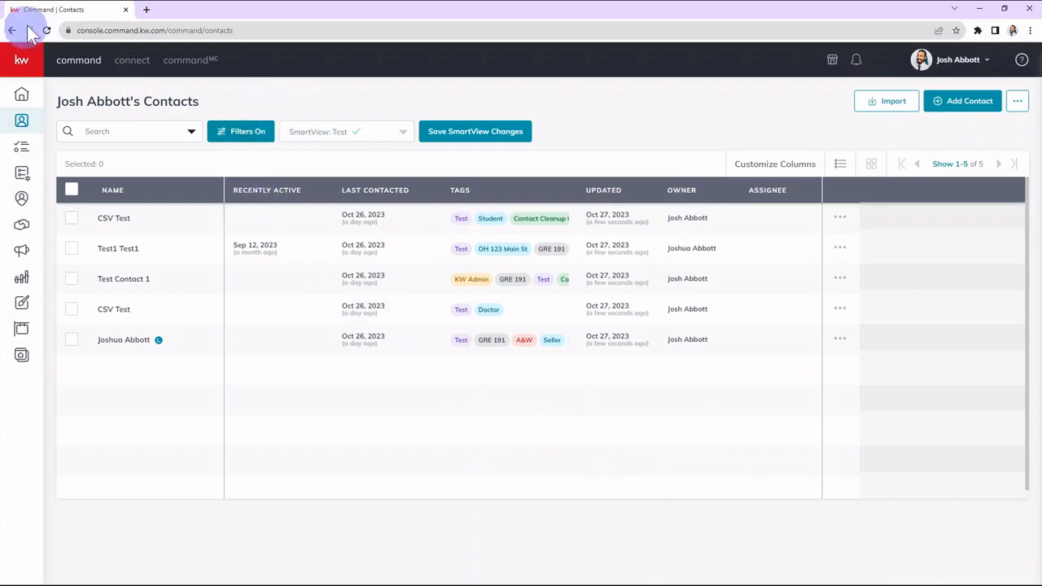
Reload the Test SmartView and filter its contacts by the Contact Cleanup Oct 23 tag as well.
{"action": "left_click", "coordinate": [366, 128]}
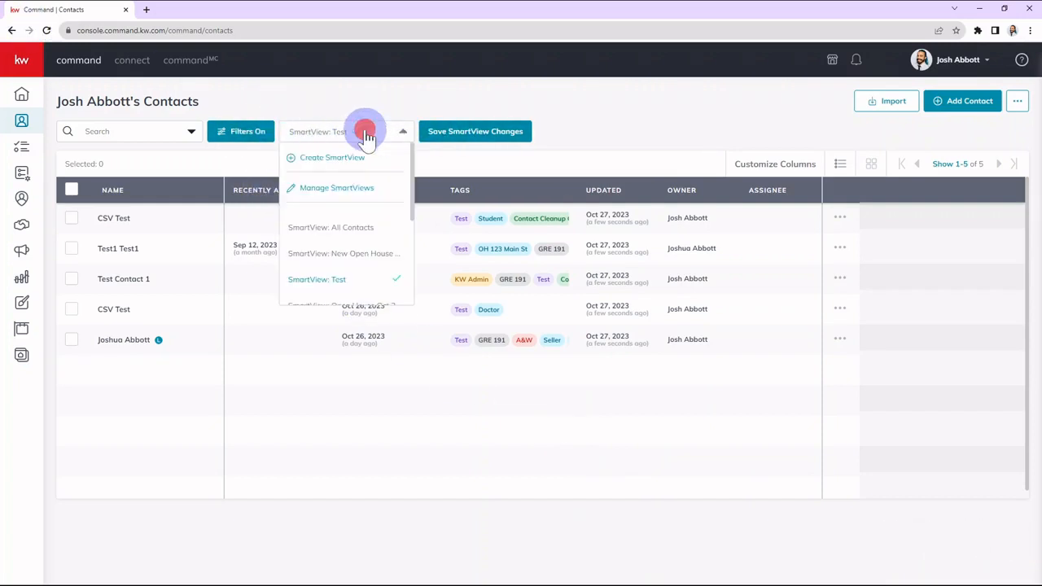
{"action": "left_click", "coordinate": [314, 281]}
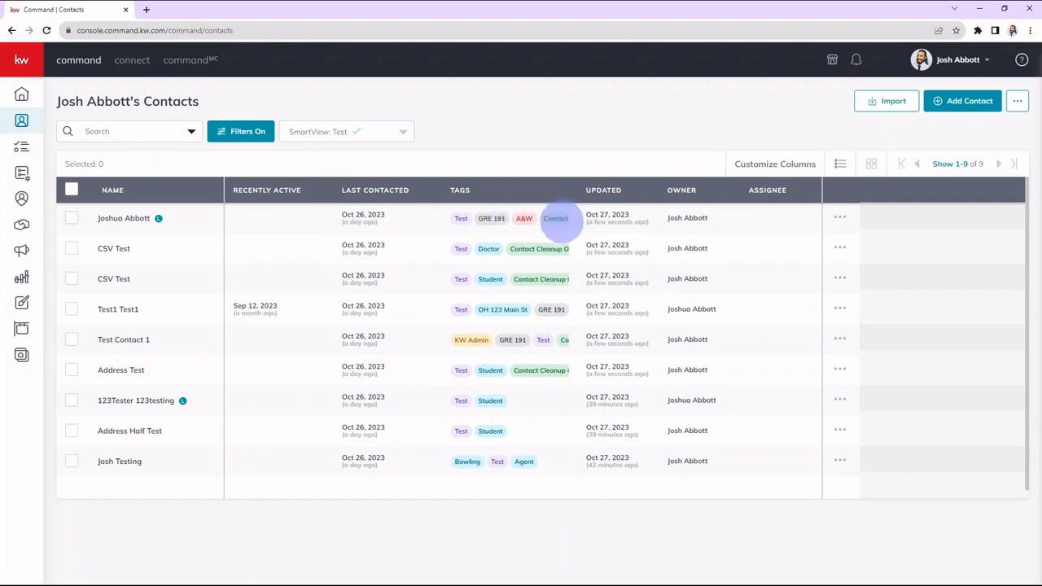
{"action": "left_click", "coordinate": [236, 134]}
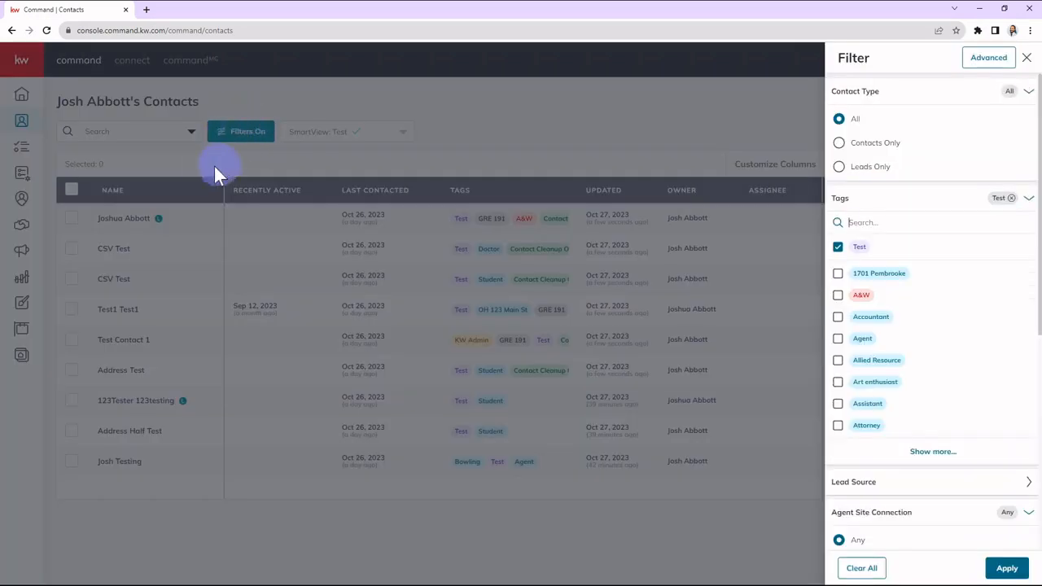
{"action": "scroll", "coordinate": [919, 309], "scroll_direction": "down", "scroll_amount": 1}
{"action": "scroll", "coordinate": [916, 245], "scroll_direction": "up", "scroll_amount": 1}
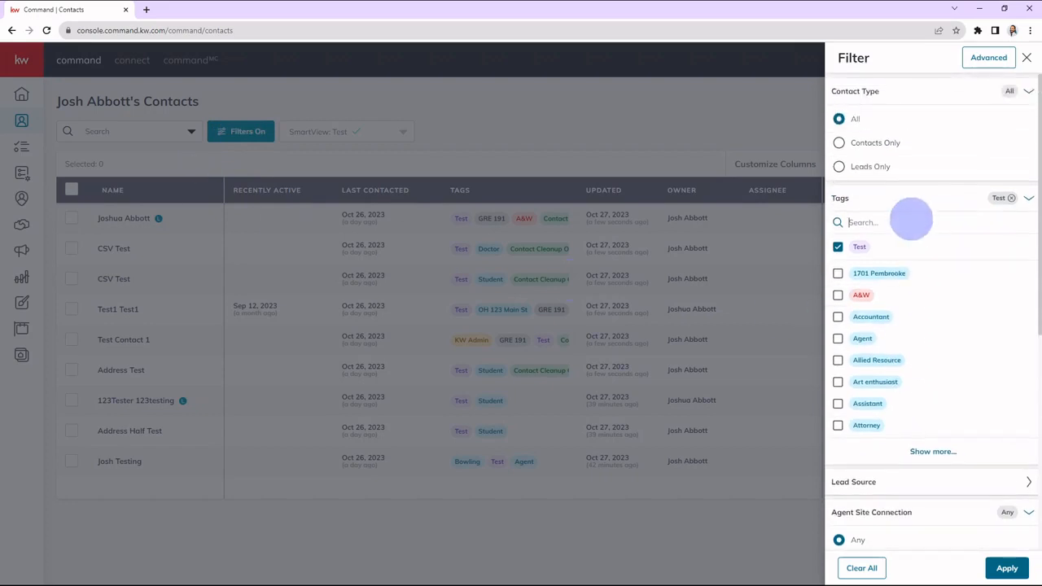
{"action": "left_click", "coordinate": [911, 219]}
{"action": "type", "text": "con"}
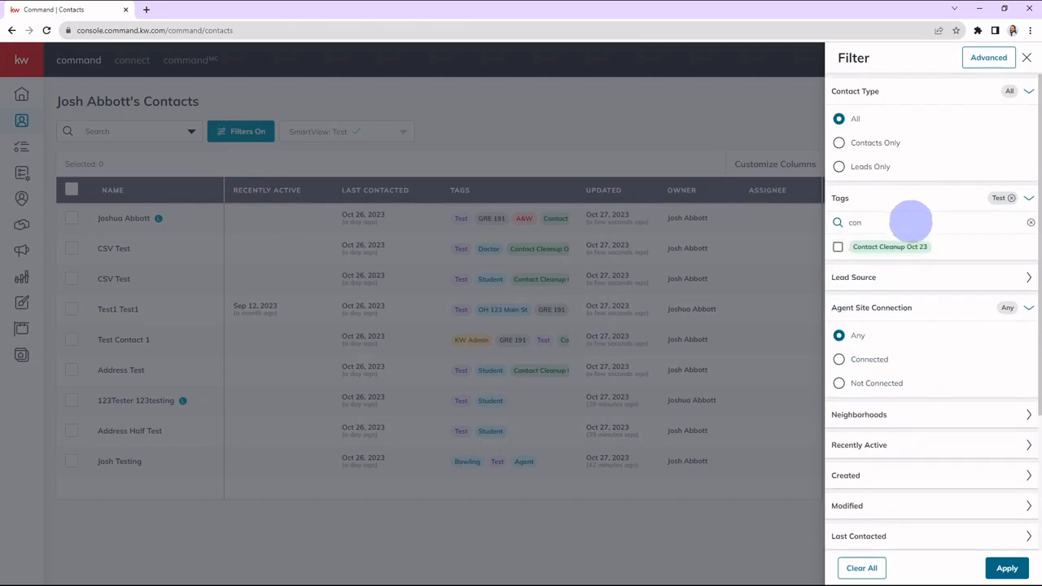
{"action": "left_click", "coordinate": [837, 247]}
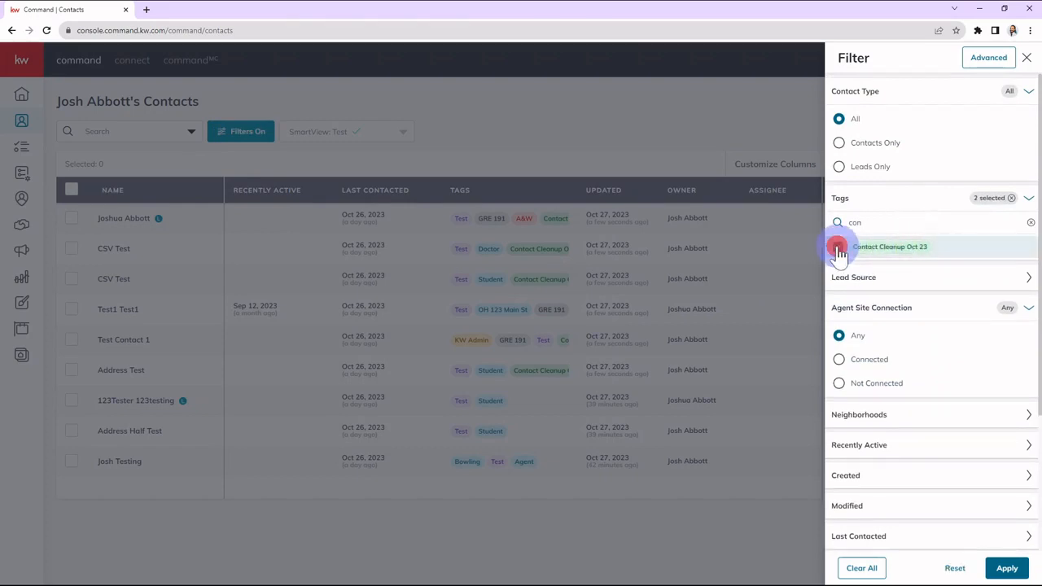
{"action": "left_click", "coordinate": [1007, 568]}
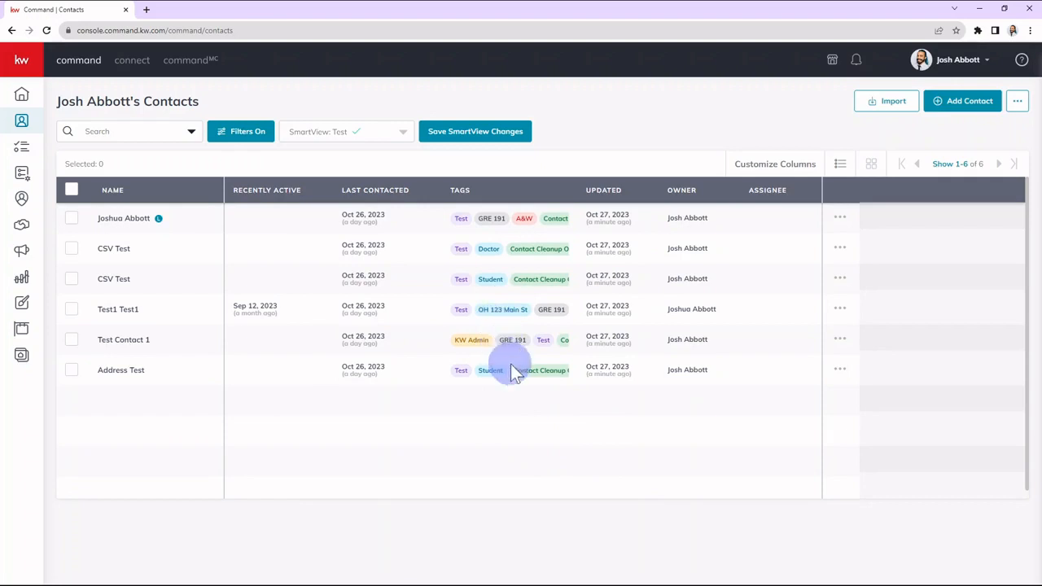
{"action": "left_click", "coordinate": [404, 413]}
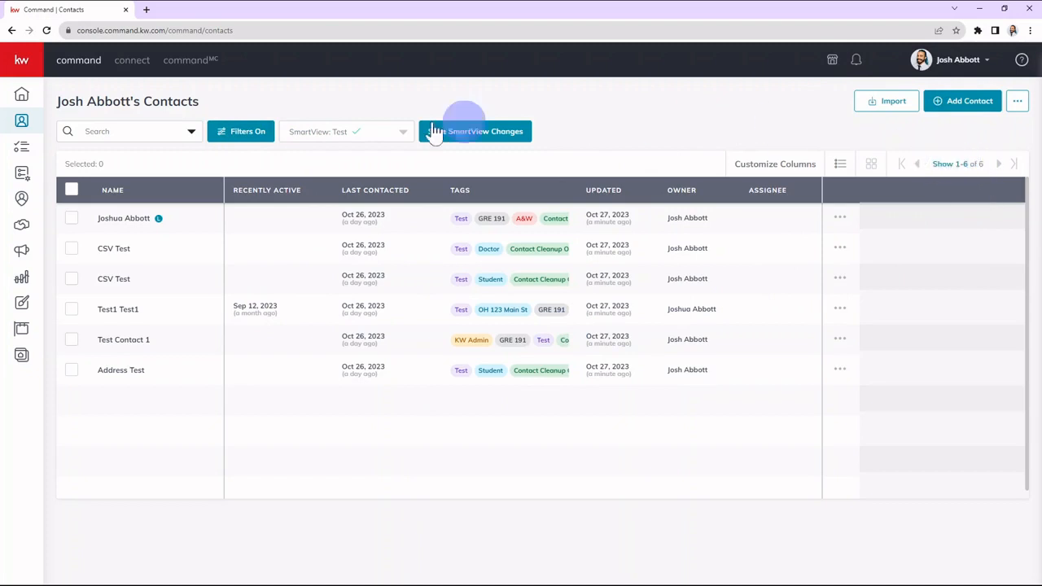
{"action": "left_click", "coordinate": [72, 189]}
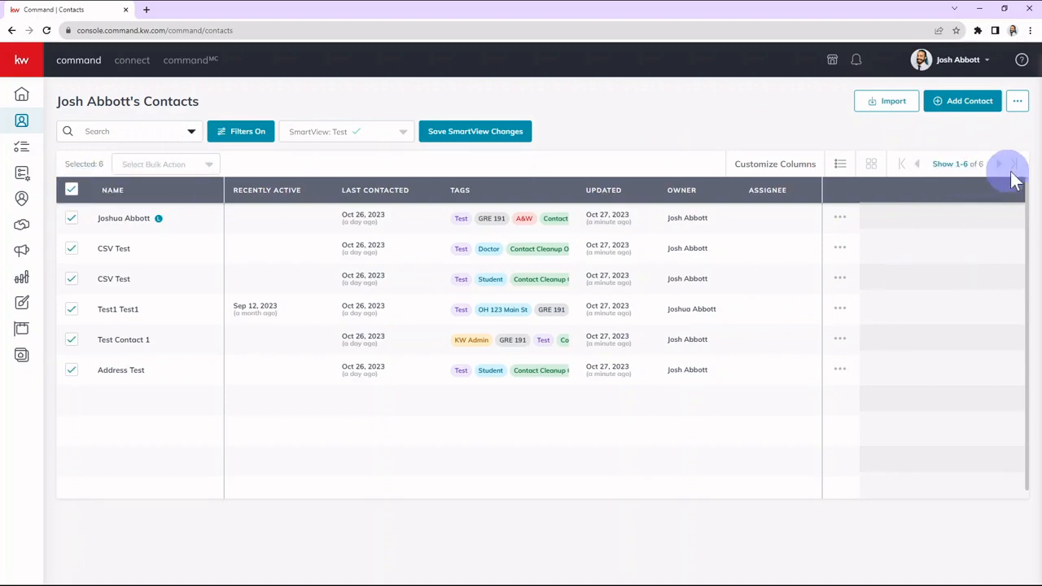
{"action": "left_click", "coordinate": [68, 189]}
{"action": "left_click", "coordinate": [328, 158]}
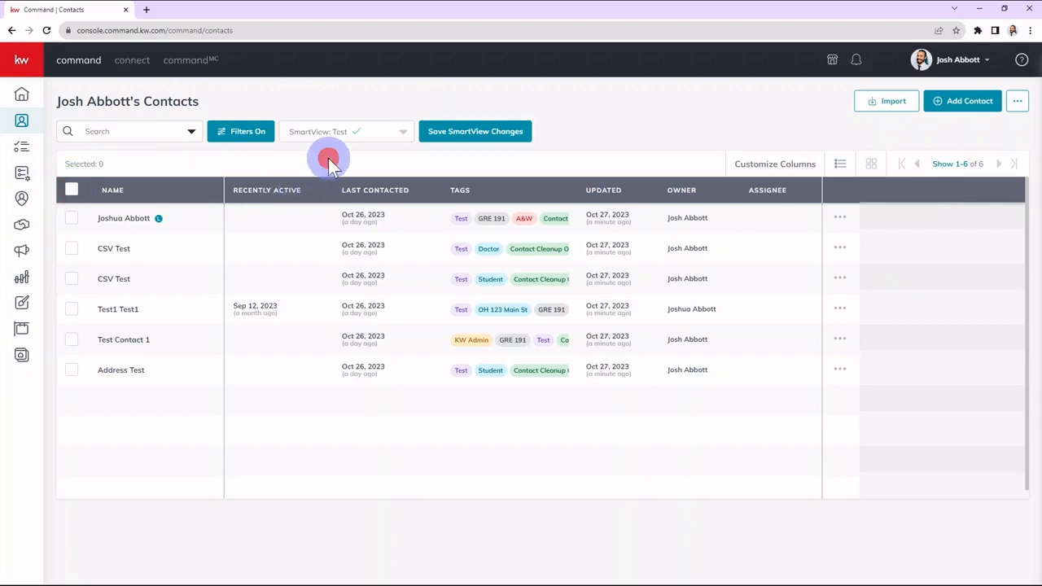
{"action": "left_click", "coordinate": [377, 174]}
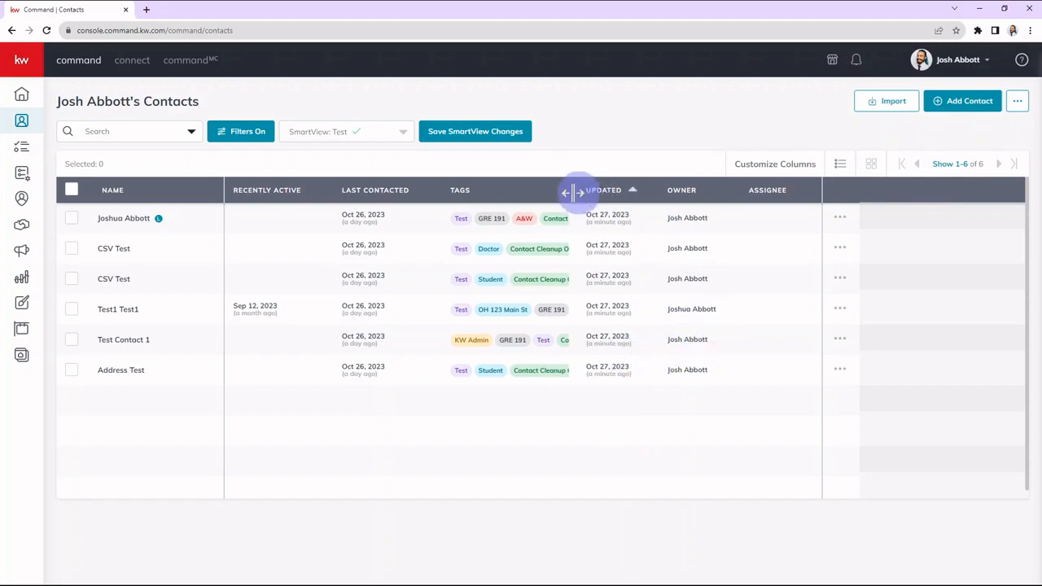
Select all filtered contacts, start adding them to a SmartPlan in bulk, and preview the steps of Contact Cleanup Test.
{"action": "left_click", "coordinate": [72, 191]}
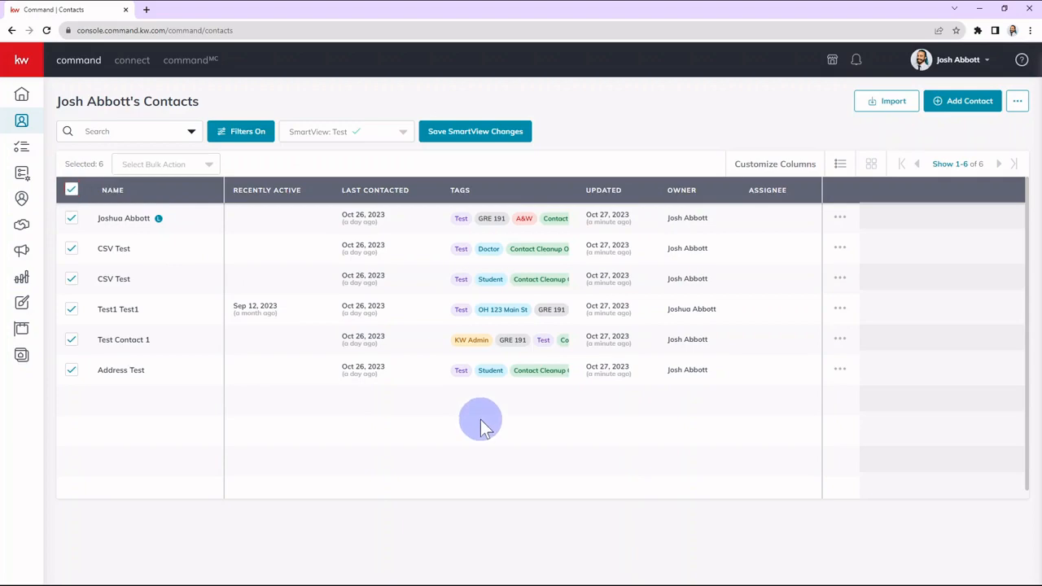
{"action": "left_click", "coordinate": [197, 167]}
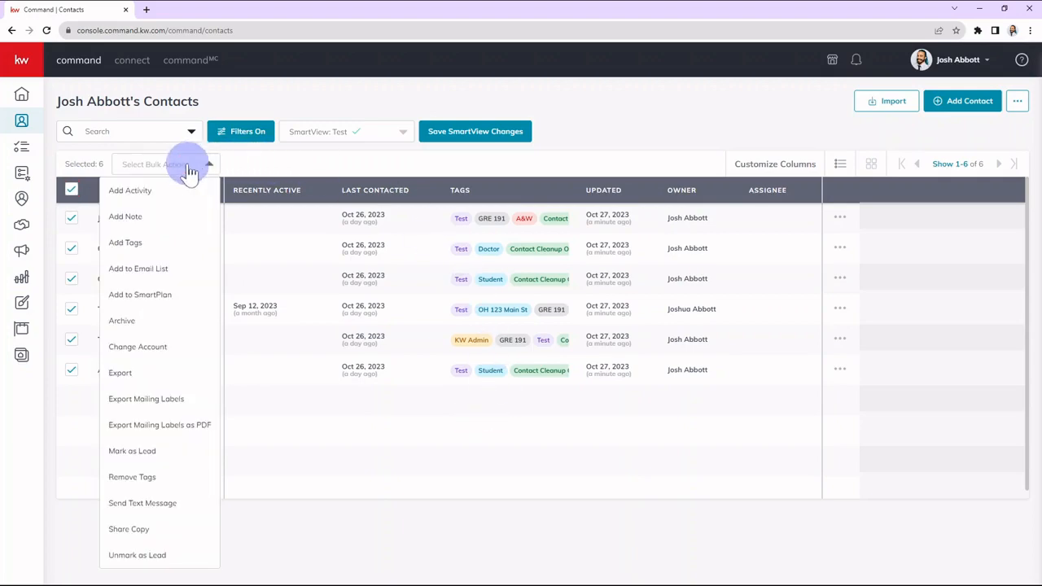
{"action": "left_click", "coordinate": [147, 295]}
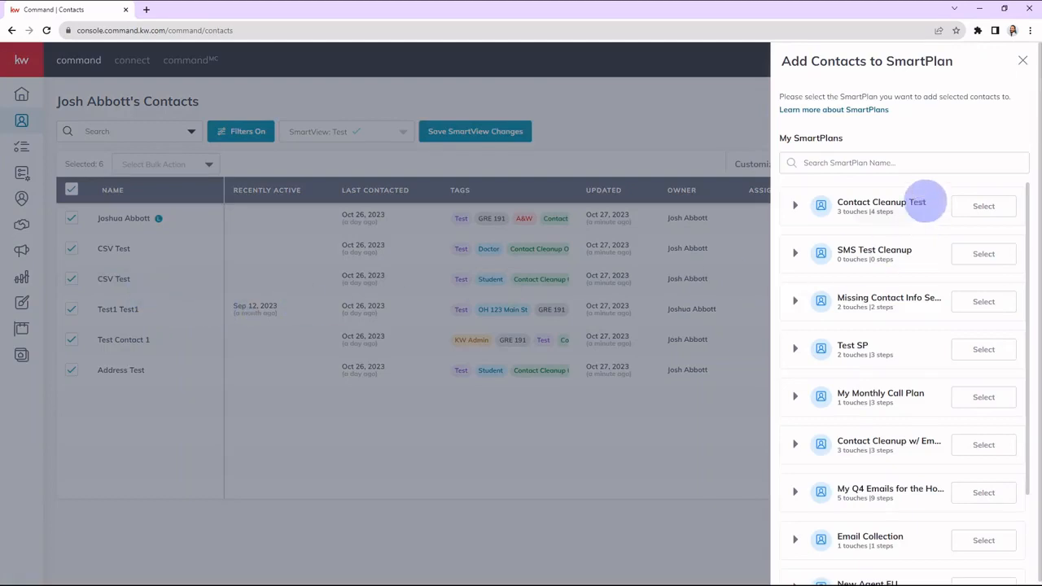
{"action": "left_click", "coordinate": [795, 205]}
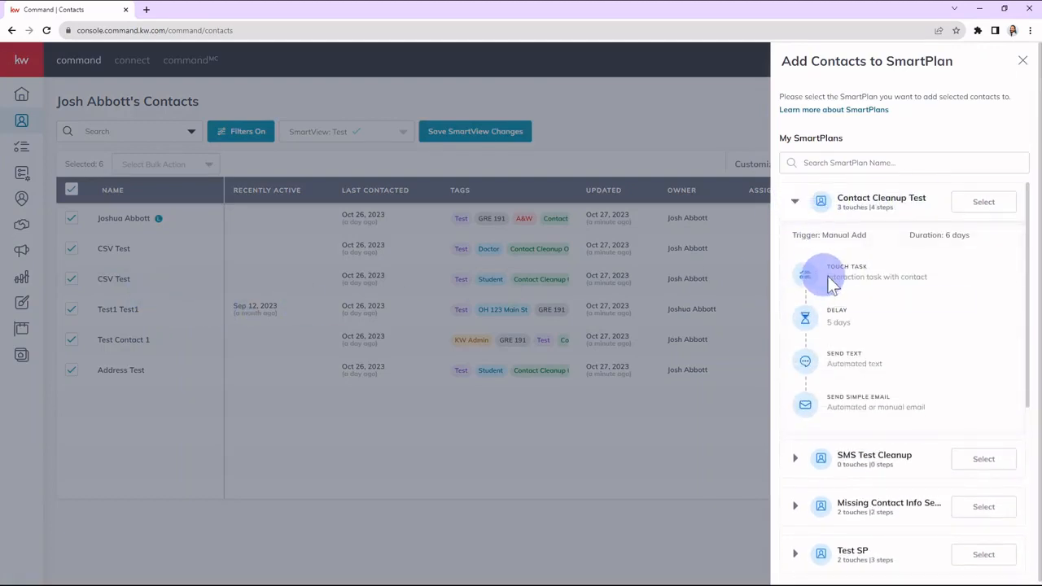
{"action": "mouse_move", "coordinate": [834, 275]}
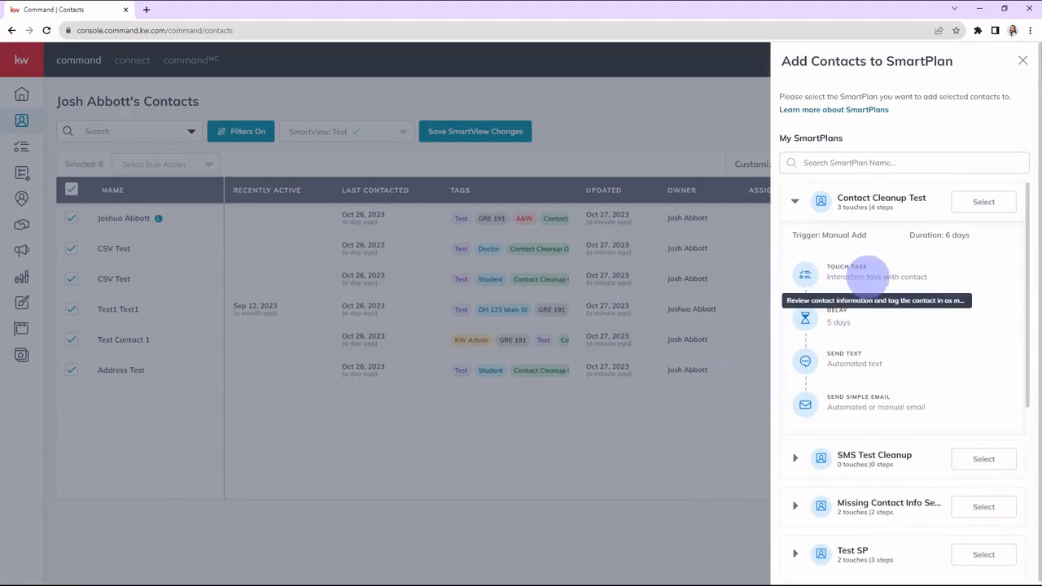
{"action": "mouse_move", "coordinate": [838, 361]}
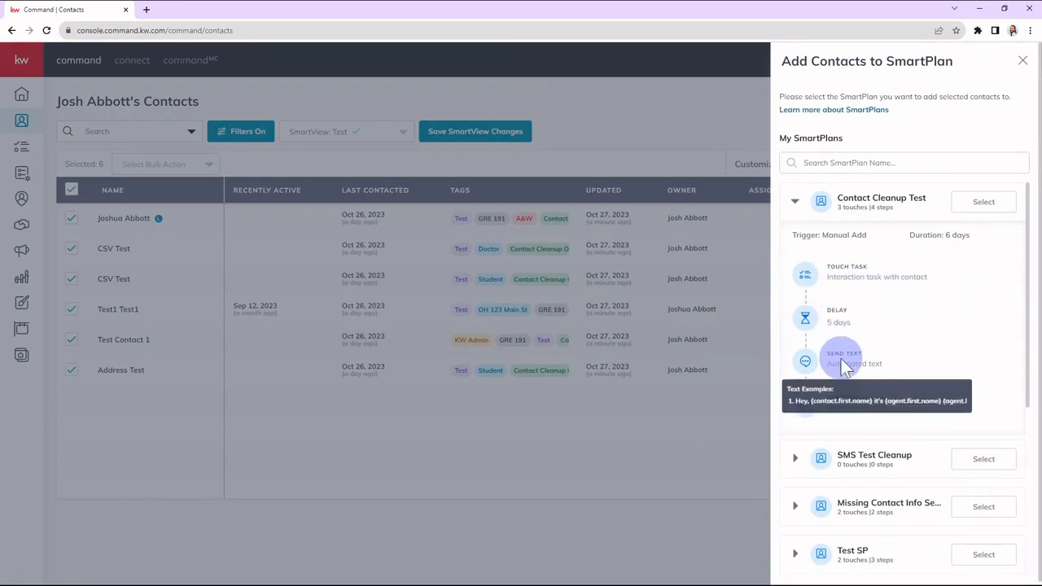
{"action": "mouse_move", "coordinate": [867, 403]}
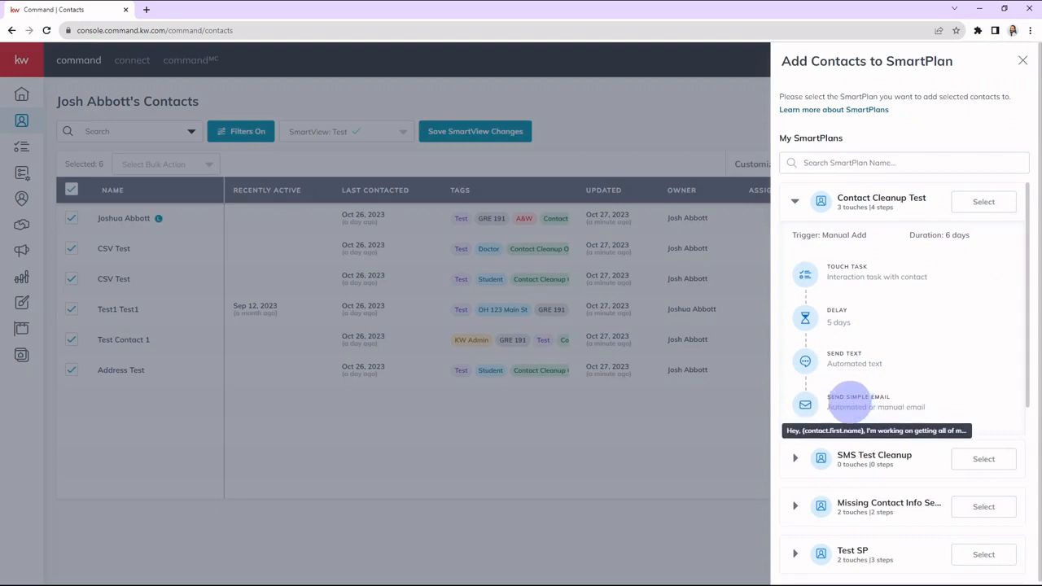
Choose the Contact Cleanup Test SmartPlan, review the listed contact errors, and add the contacts to the plan anyway.
{"action": "left_click", "coordinate": [981, 204]}
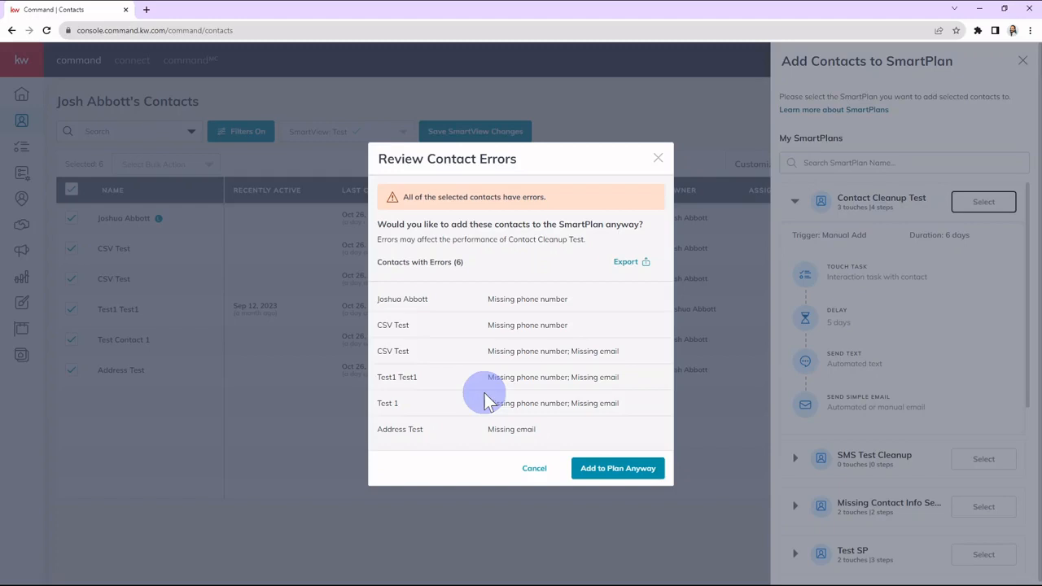
{"action": "left_click_drag", "start_coordinate": [473, 299], "coordinate": [593, 295]}
{"action": "left_click_drag", "start_coordinate": [481, 323], "coordinate": [571, 325]}
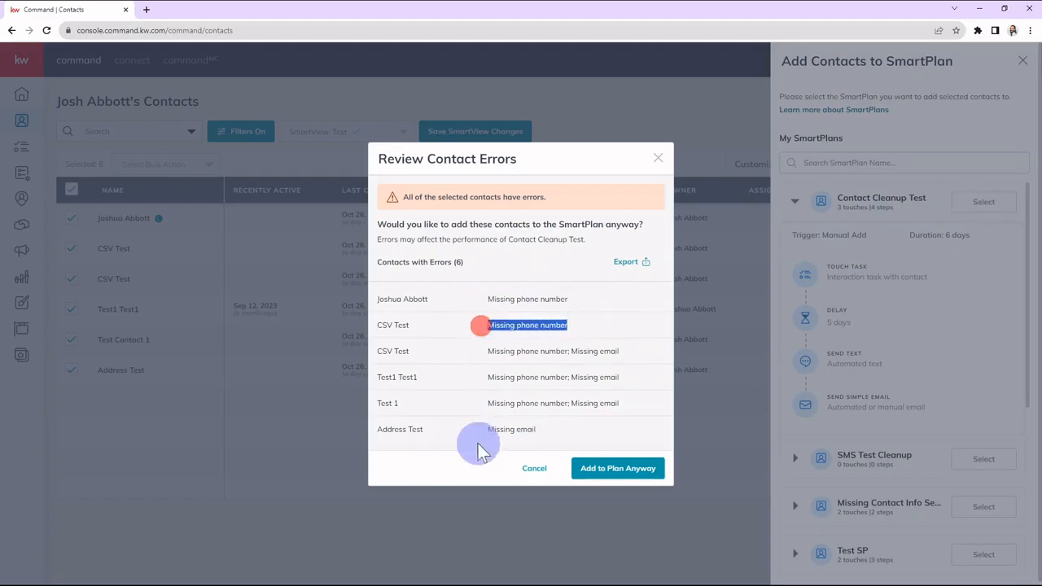
{"action": "left_click_drag", "start_coordinate": [478, 429], "coordinate": [586, 439]}
{"action": "left_click", "coordinate": [586, 440]}
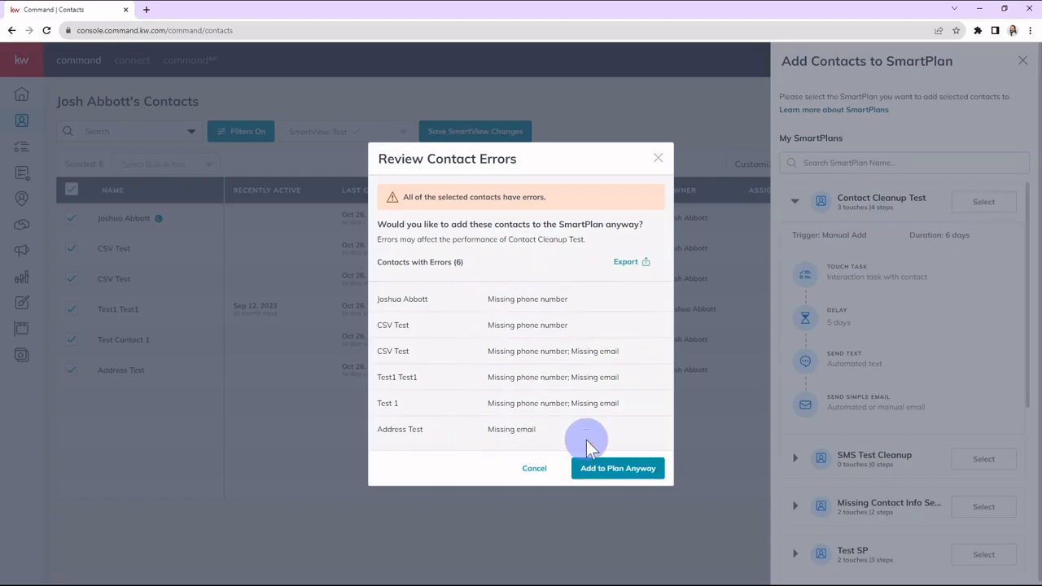
{"action": "left_click", "coordinate": [612, 469]}
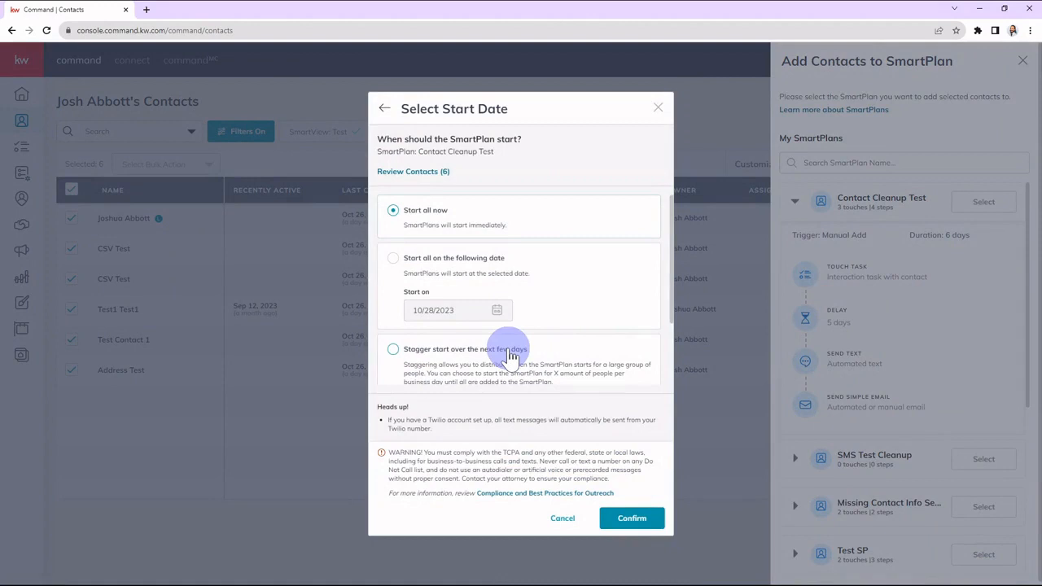
Review the start date options for the Contact Cleanup Test SmartPlan and choose to stagger the start over the next few days.
{"action": "scroll", "coordinate": [509, 354], "scroll_direction": "down", "scroll_amount": 2}
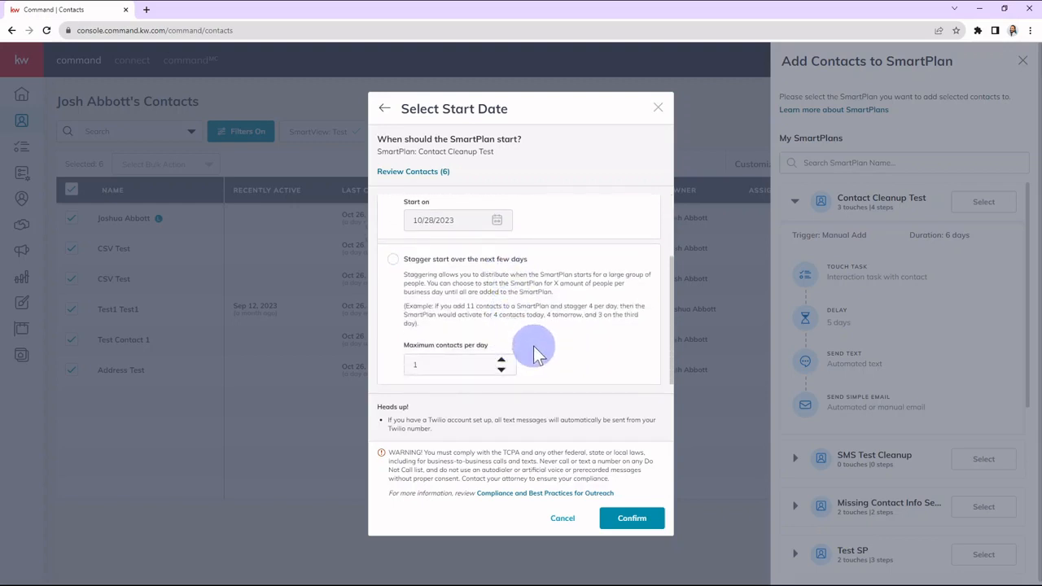
{"action": "scroll", "coordinate": [488, 350], "scroll_direction": "up", "scroll_amount": 1}
{"action": "scroll", "coordinate": [458, 260], "scroll_direction": "down", "scroll_amount": 1}
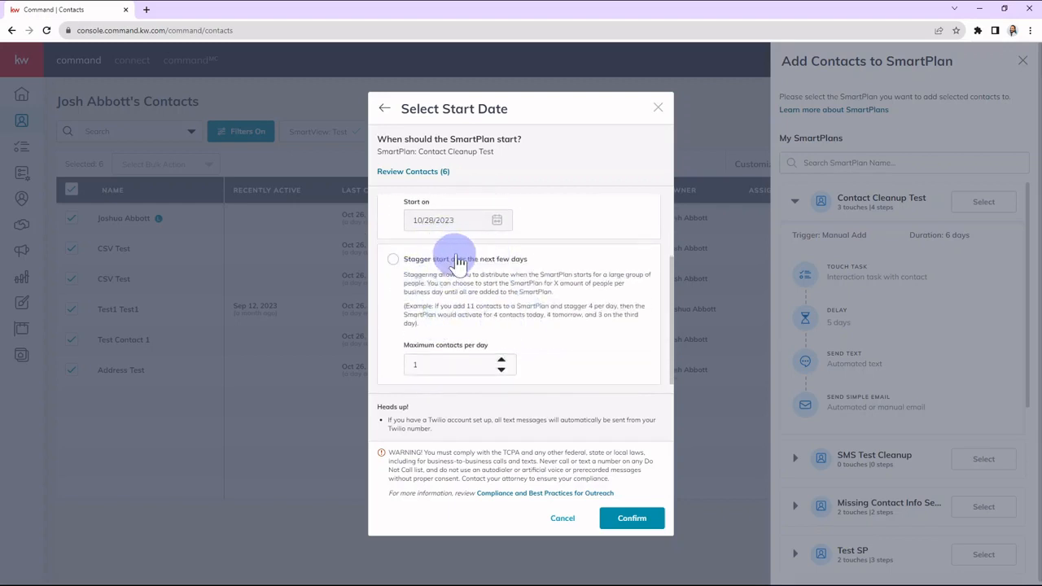
{"action": "scroll", "coordinate": [470, 279], "scroll_direction": "up", "scroll_amount": 1}
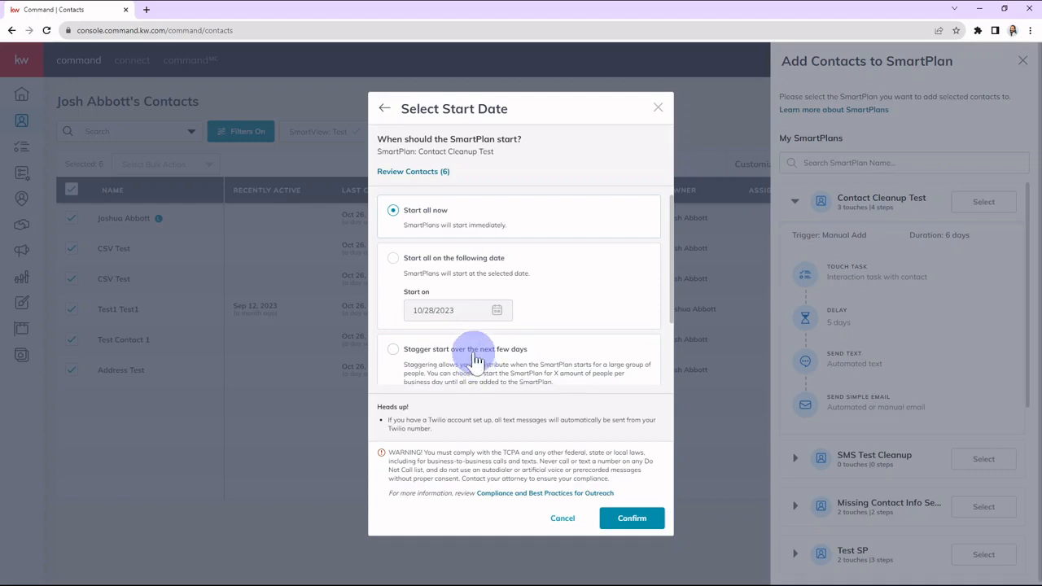
{"action": "scroll", "coordinate": [493, 358], "scroll_direction": "down", "scroll_amount": 1}
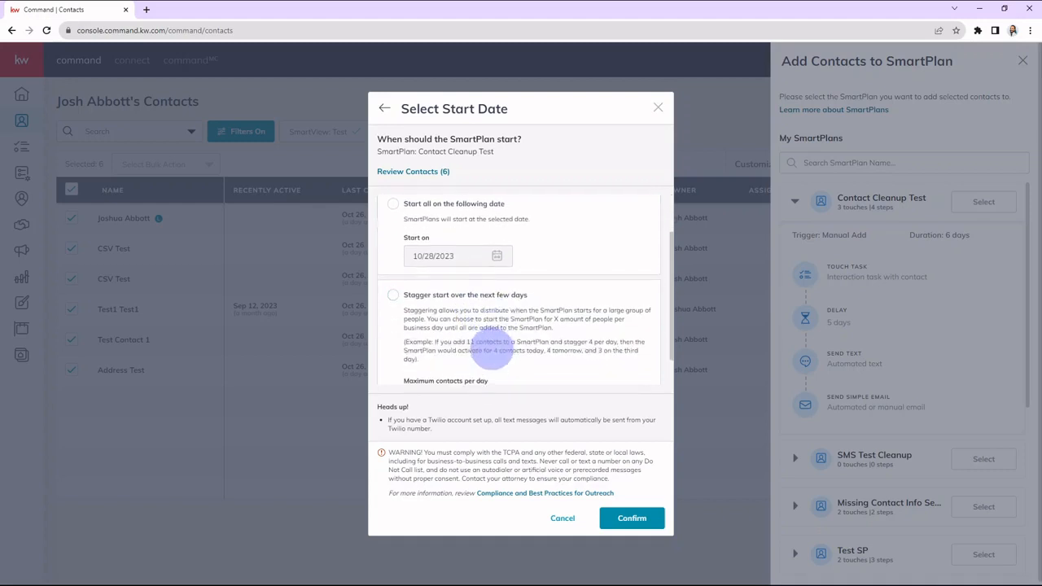
{"action": "left_click", "coordinate": [437, 298]}
{"action": "scroll", "coordinate": [456, 313], "scroll_direction": "down", "scroll_amount": 1}
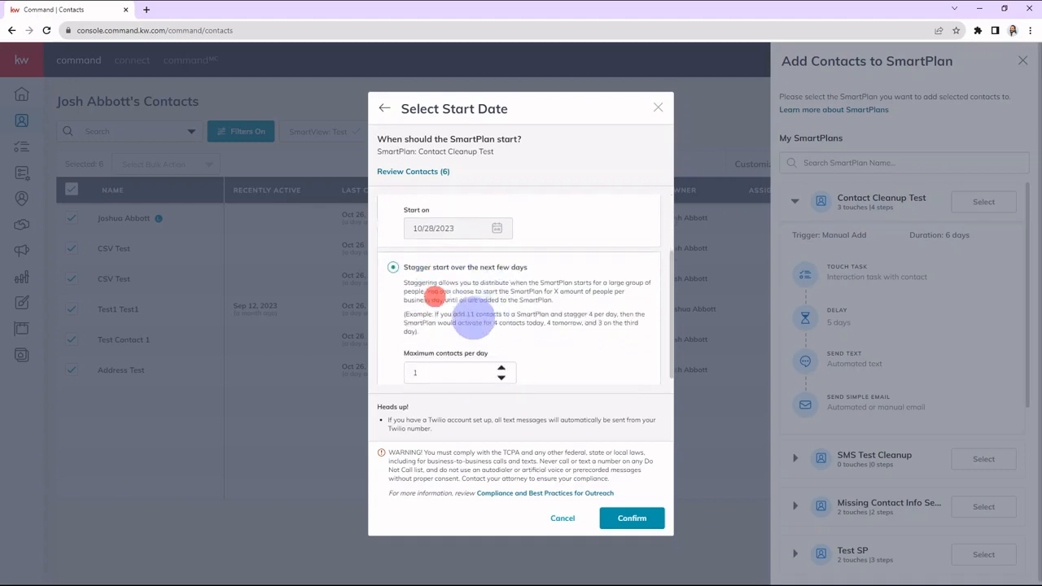
Set the maximum contacts per day to 6 and confirm the staggered start of the SmartPlan.
{"action": "left_click", "coordinate": [502, 362]}
{"action": "left_click", "coordinate": [501, 361]}
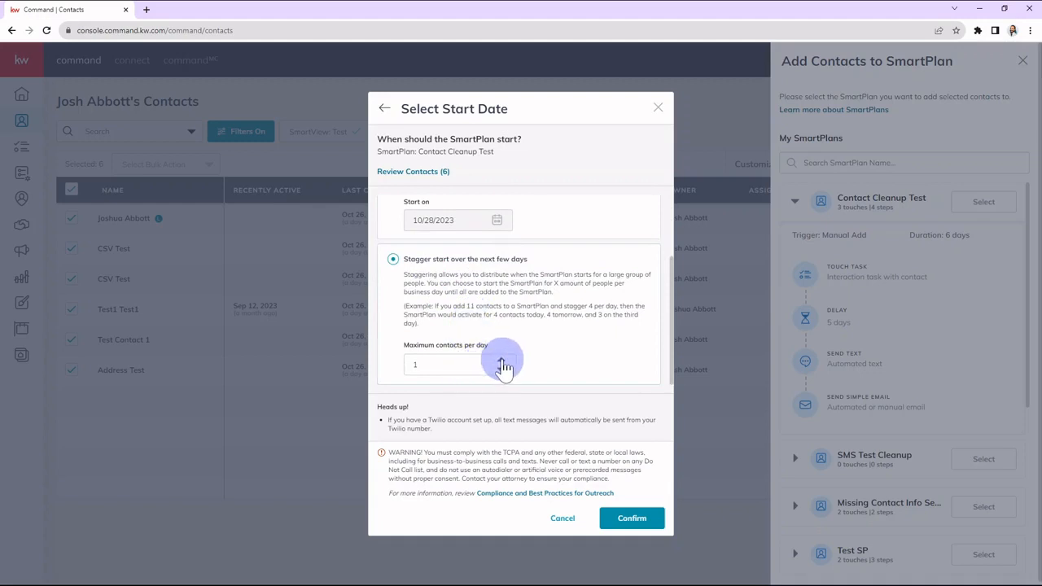
{"action": "left_click", "coordinate": [502, 361]}
{"action": "left_click", "coordinate": [503, 361]}
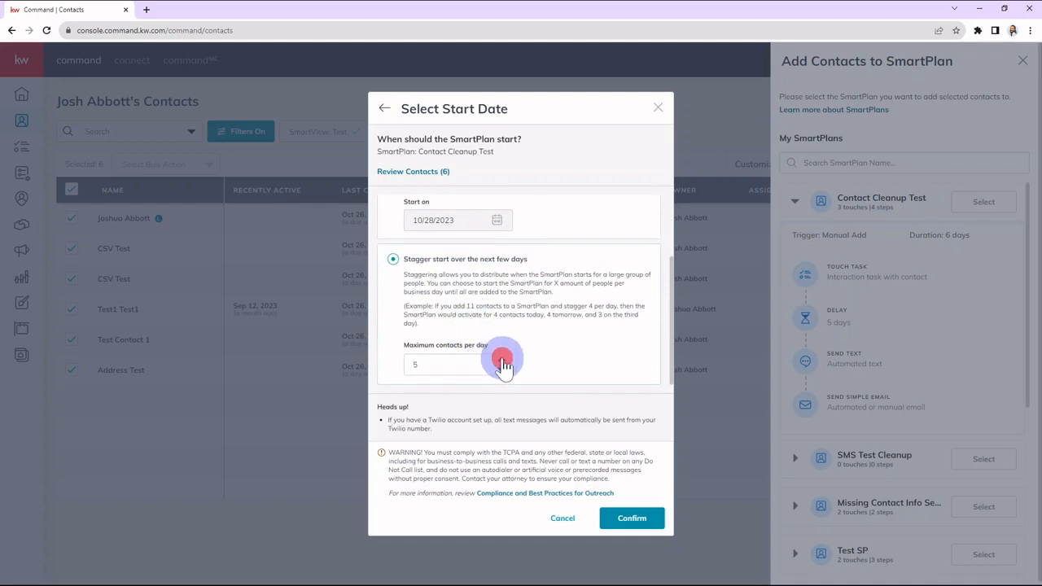
{"action": "left_click", "coordinate": [502, 361]}
{"action": "left_click", "coordinate": [501, 362]}
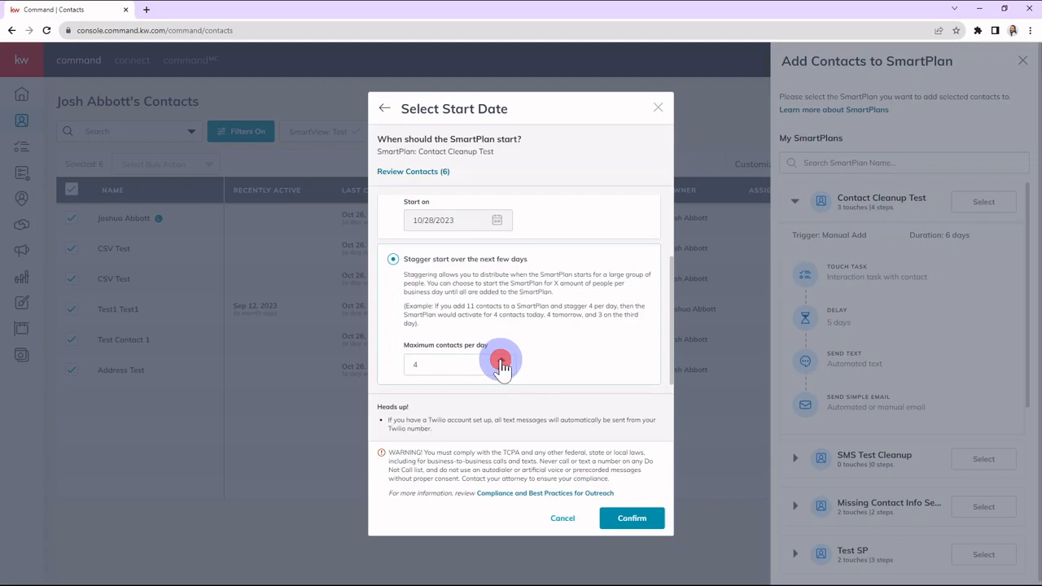
{"action": "left_click", "coordinate": [502, 373]}
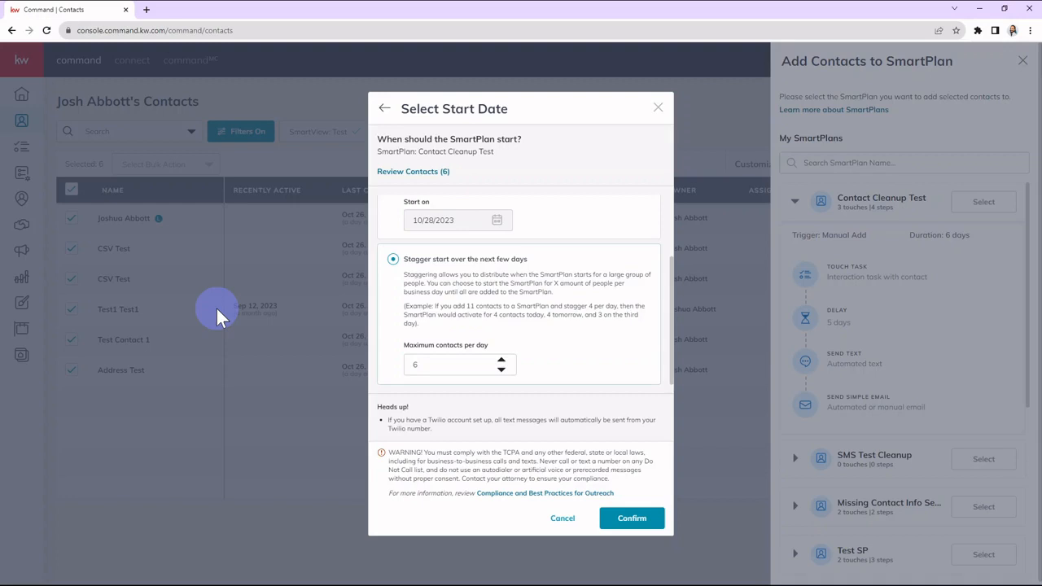
{"action": "left_click", "coordinate": [476, 307]}
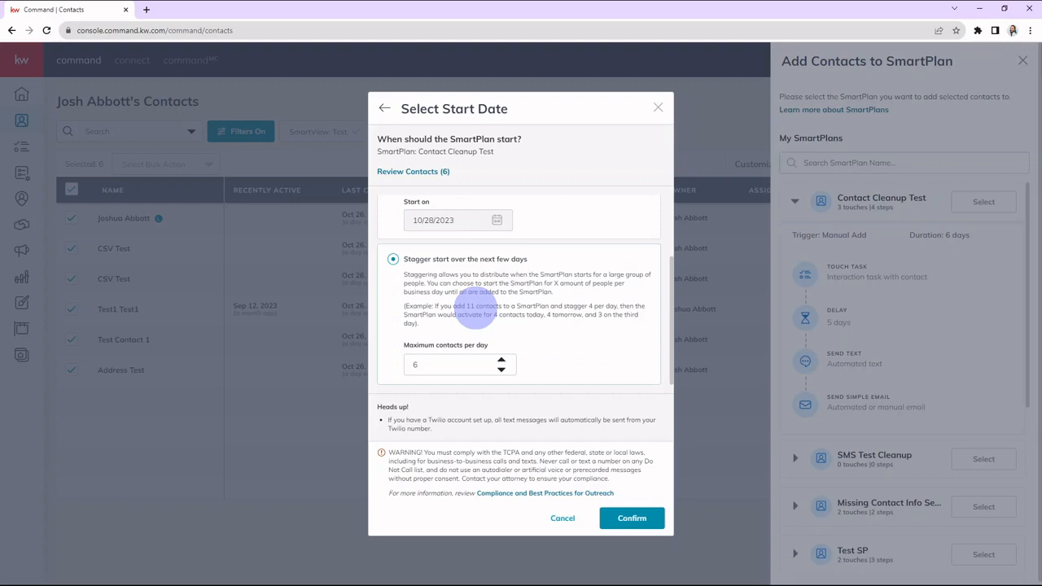
{"action": "left_click", "coordinate": [500, 369]}
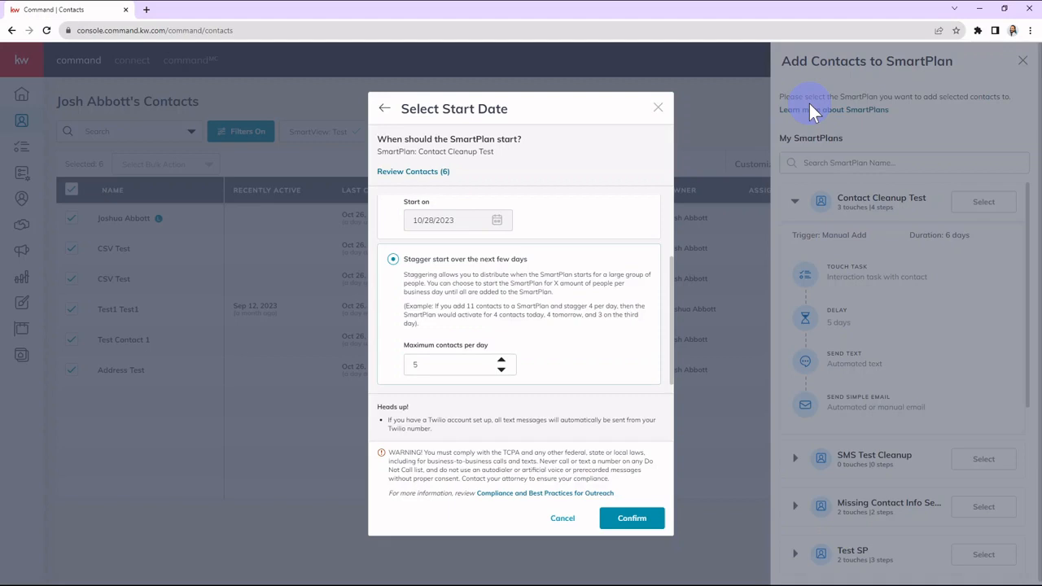
{"action": "left_click", "coordinate": [501, 360]}
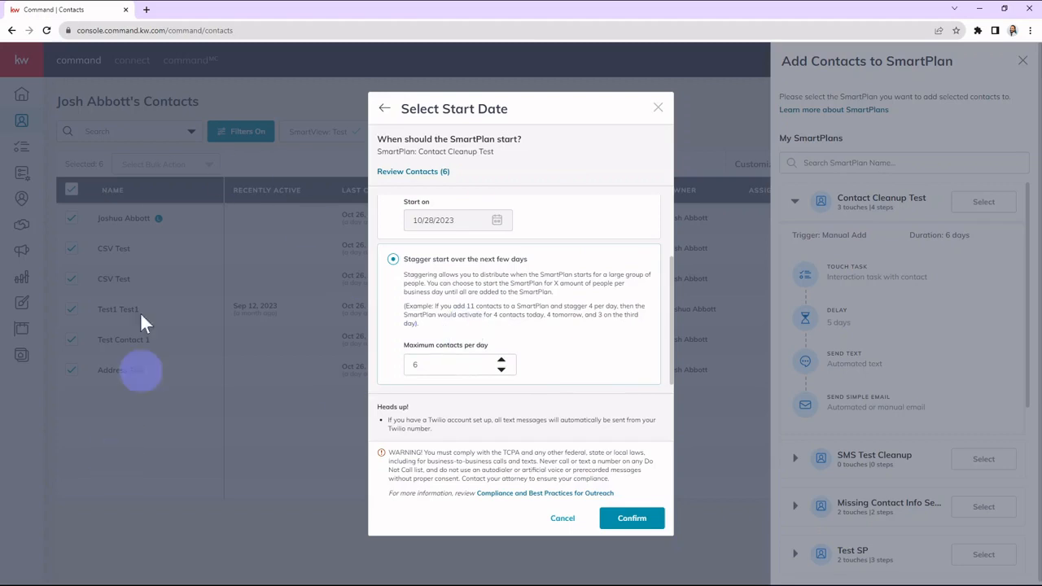
{"action": "left_click", "coordinate": [600, 364]}
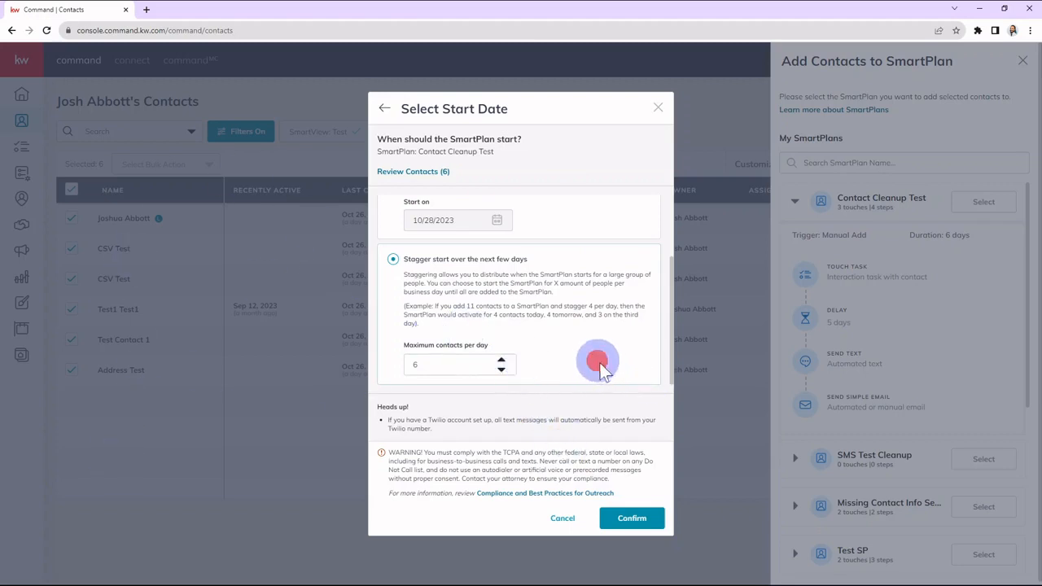
{"action": "left_click", "coordinate": [633, 517]}
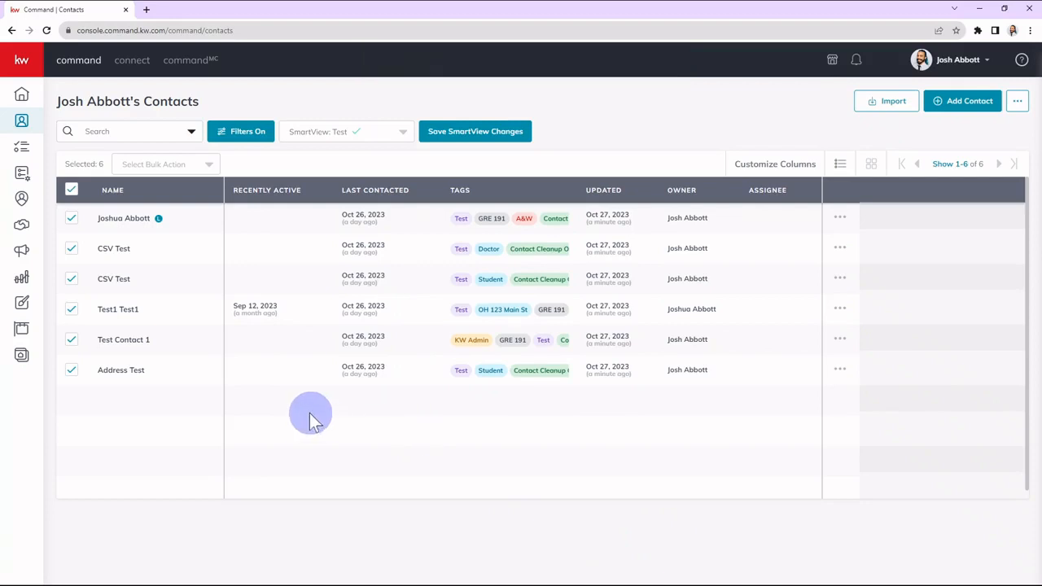
Open Test Contact 1 from its Tag and Archive Contact task and examine the contact's details, tags and timeline.
{"action": "left_click", "coordinate": [21, 149]}
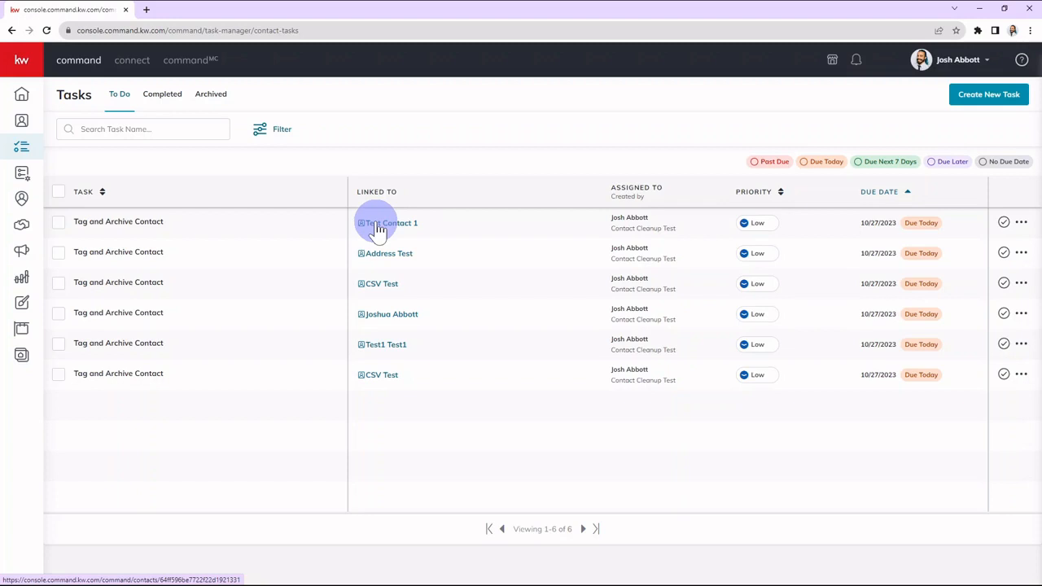
{"action": "left_click", "coordinate": [377, 227]}
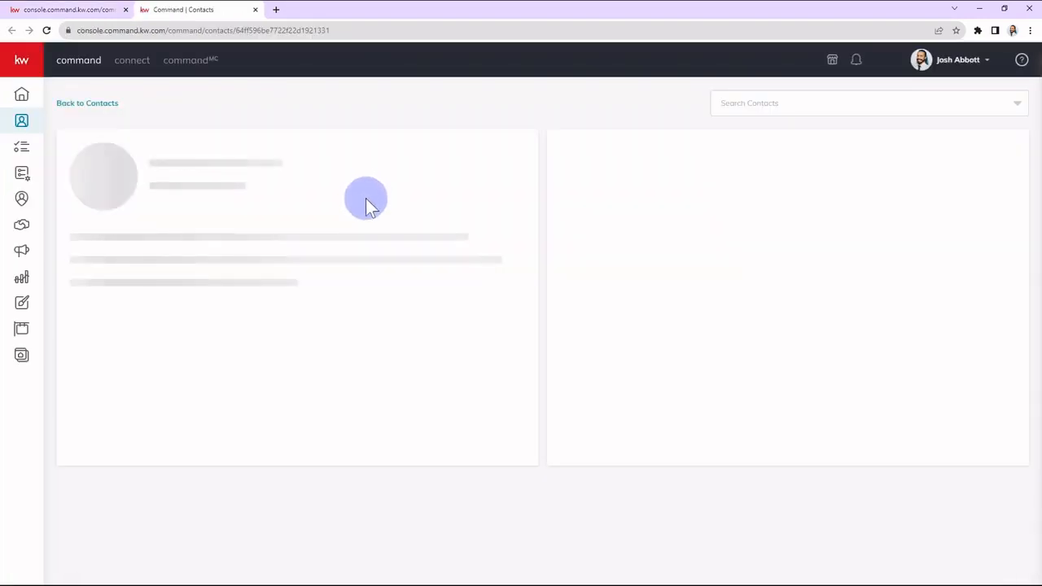
{"action": "scroll", "coordinate": [242, 287], "scroll_direction": "down", "scroll_amount": 1}
{"action": "scroll", "coordinate": [242, 287], "scroll_direction": "down", "scroll_amount": 3}
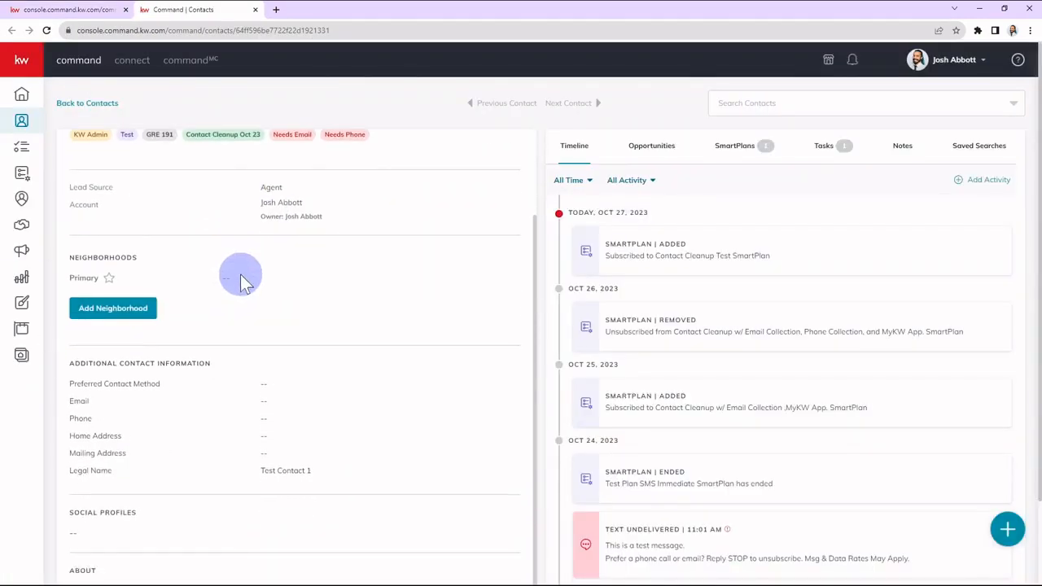
{"action": "left_click_drag", "start_coordinate": [257, 356], "coordinate": [316, 452]}
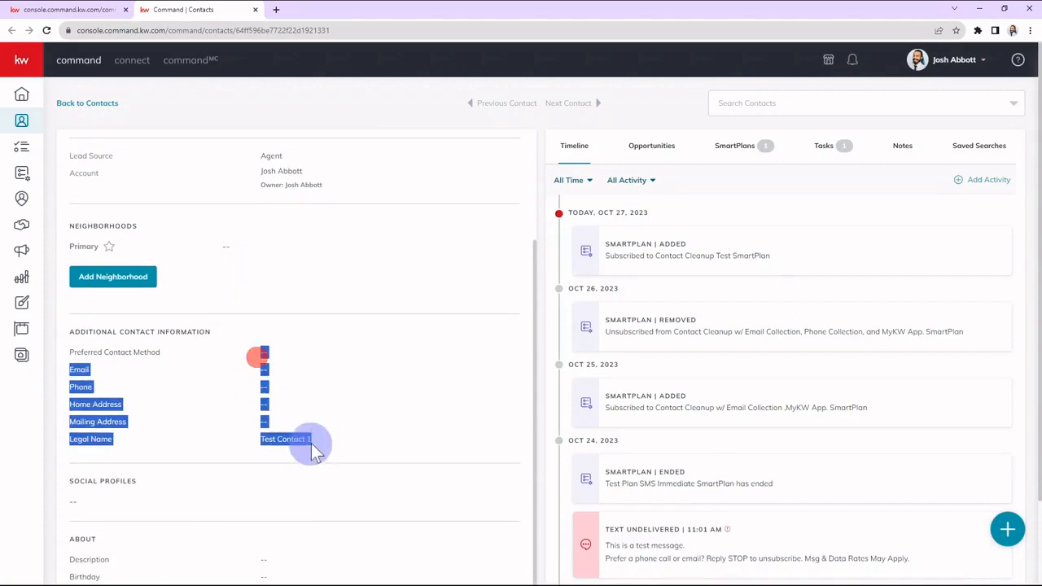
{"action": "left_click", "coordinate": [377, 438]}
{"action": "scroll", "coordinate": [165, 255], "scroll_direction": "up", "scroll_amount": 4}
{"action": "left_click_drag", "start_coordinate": [82, 152], "coordinate": [235, 155]}
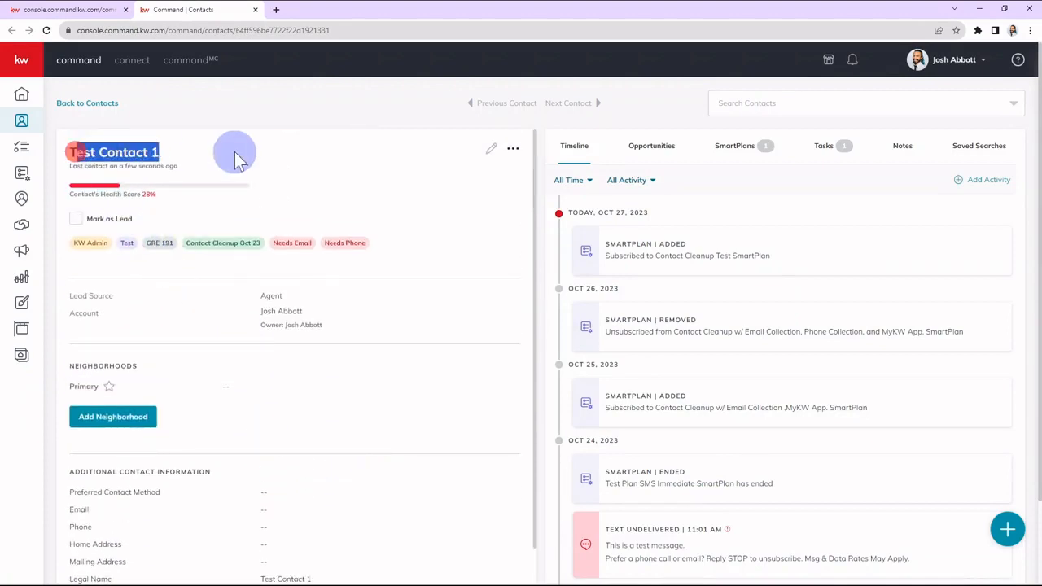
{"action": "left_click", "coordinate": [380, 327]}
{"action": "scroll", "coordinate": [702, 410], "scroll_direction": "down", "scroll_amount": 5}
{"action": "scroll", "coordinate": [702, 410], "scroll_direction": "down", "scroll_amount": 5}
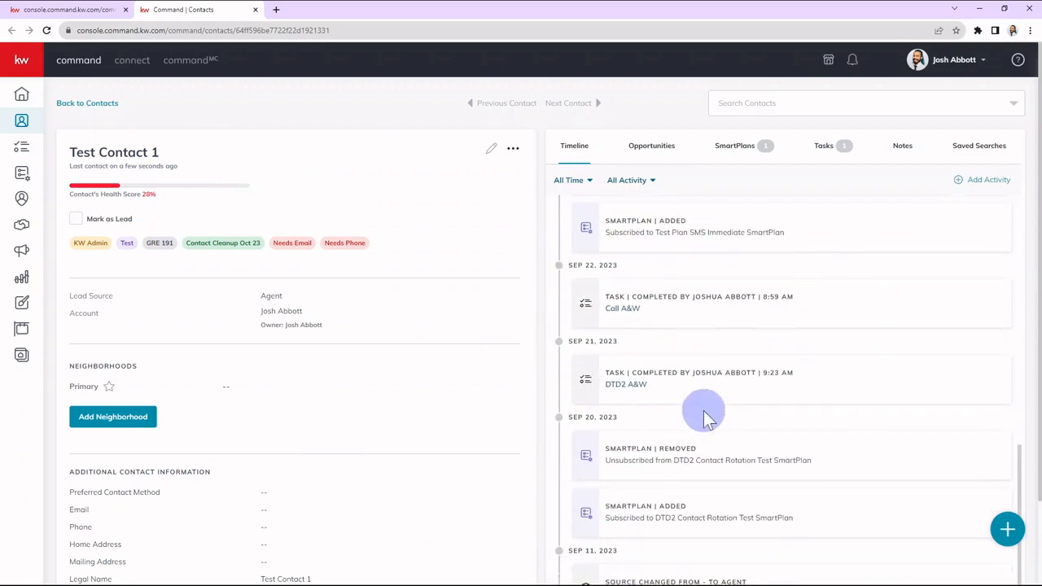
{"action": "scroll", "coordinate": [426, 411], "scroll_direction": "down", "scroll_amount": 2}
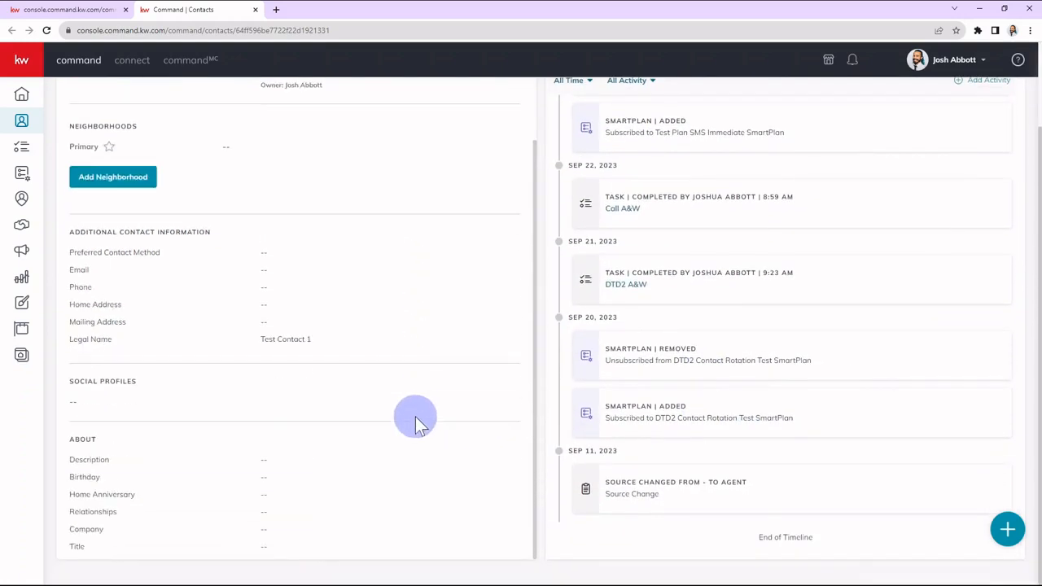
{"action": "scroll", "coordinate": [409, 449], "scroll_direction": "up", "scroll_amount": 3}
{"action": "scroll", "coordinate": [609, 328], "scroll_direction": "up", "scroll_amount": 5}
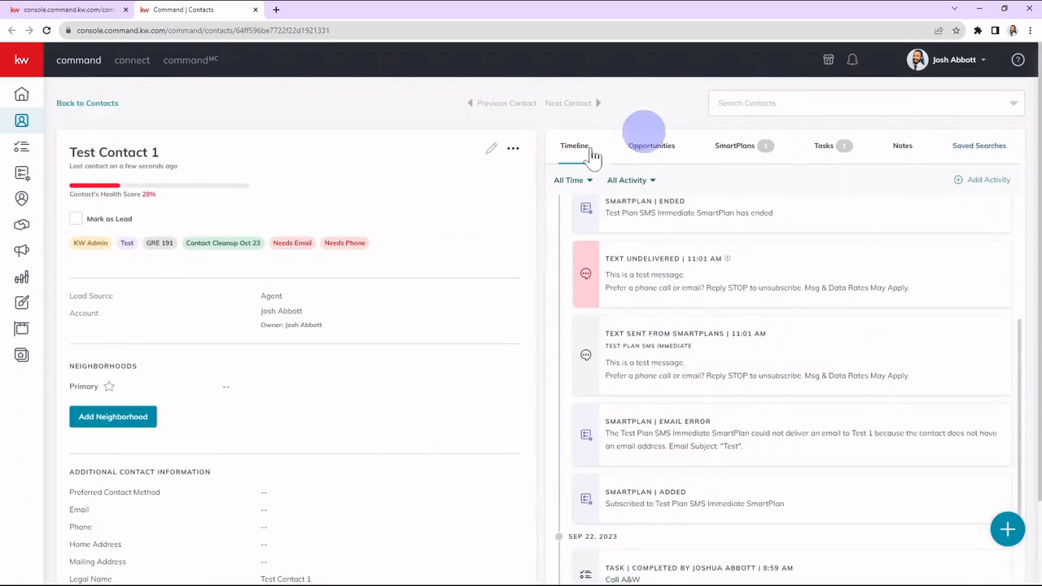
Archive Test Contact 1 from its contact record and return to the task list.
{"action": "left_click", "coordinate": [478, 227]}
{"action": "left_click", "coordinate": [513, 150]}
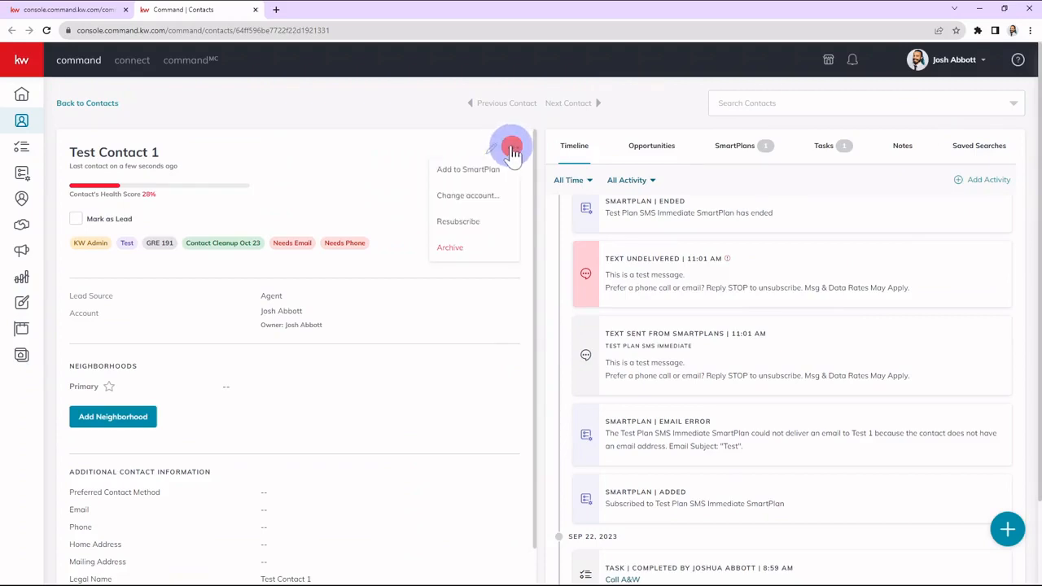
{"action": "left_click", "coordinate": [457, 248]}
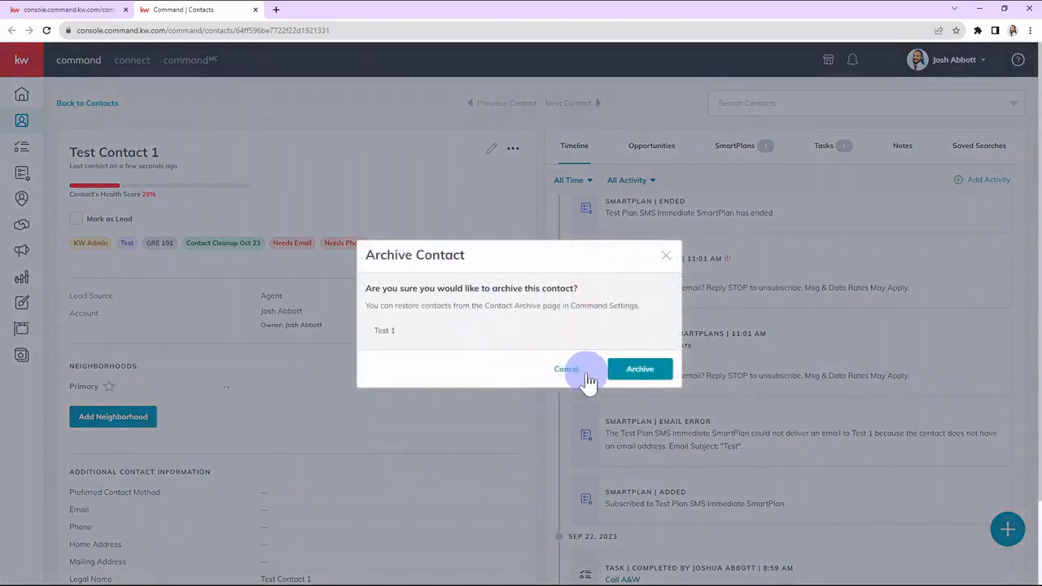
{"action": "left_click", "coordinate": [634, 369]}
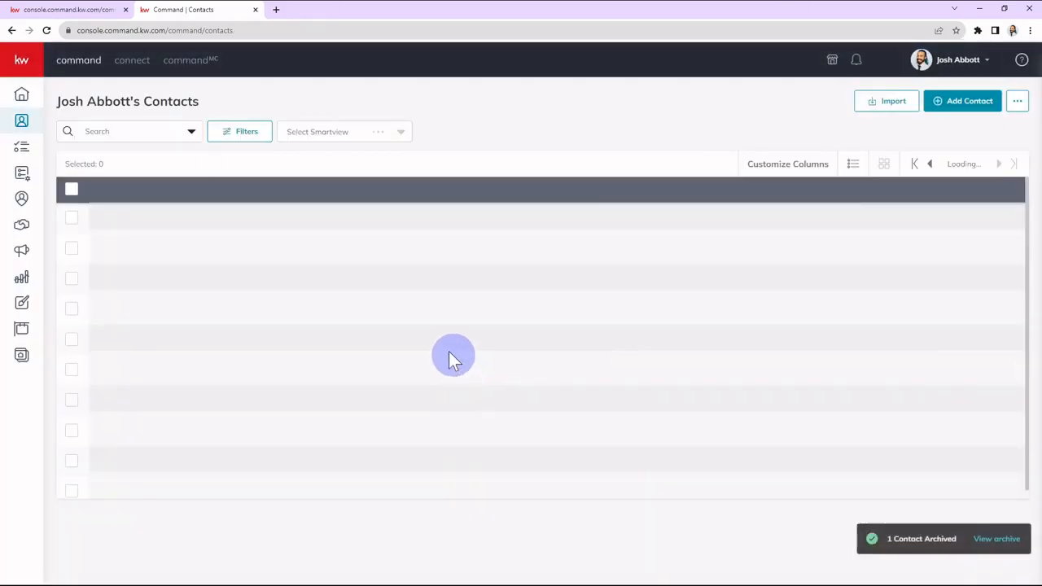
{"action": "left_click", "coordinate": [68, 10]}
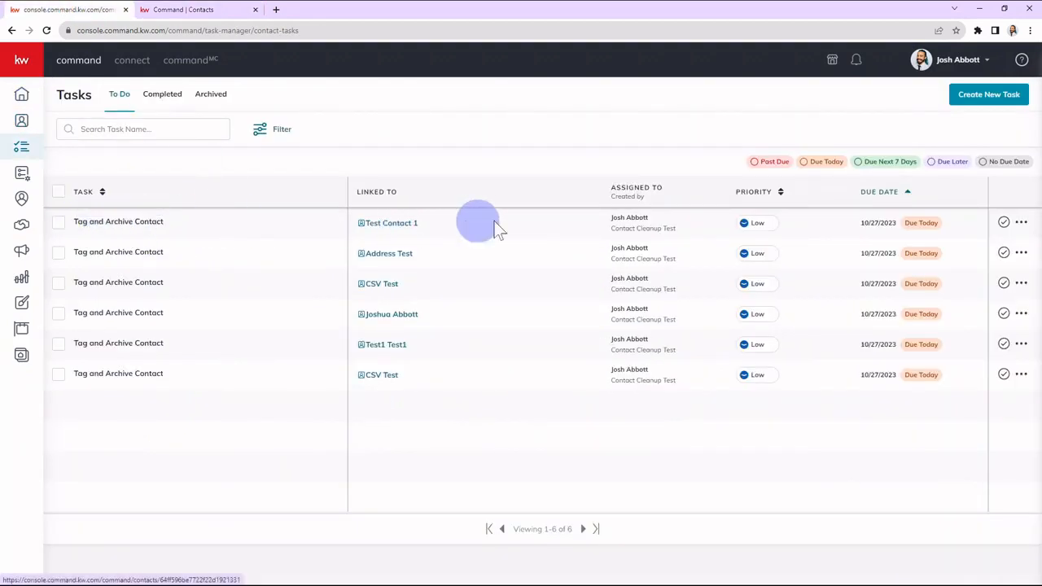
Try to mark the Tag and Archive Contact task linked to Test Contact 1 as complete.
{"action": "left_click", "coordinate": [1005, 224]}
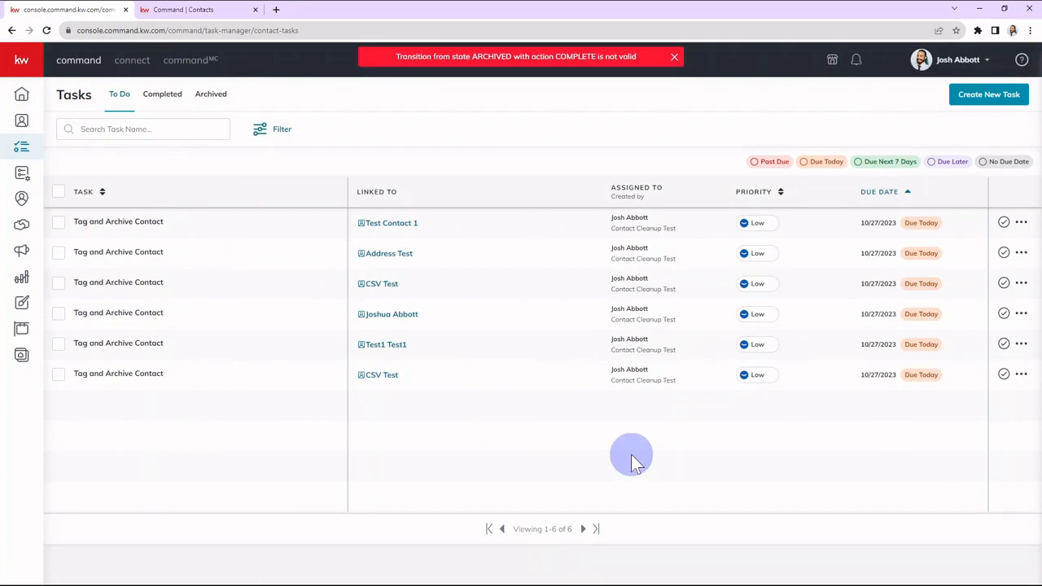
{"action": "left_click", "coordinate": [674, 56]}
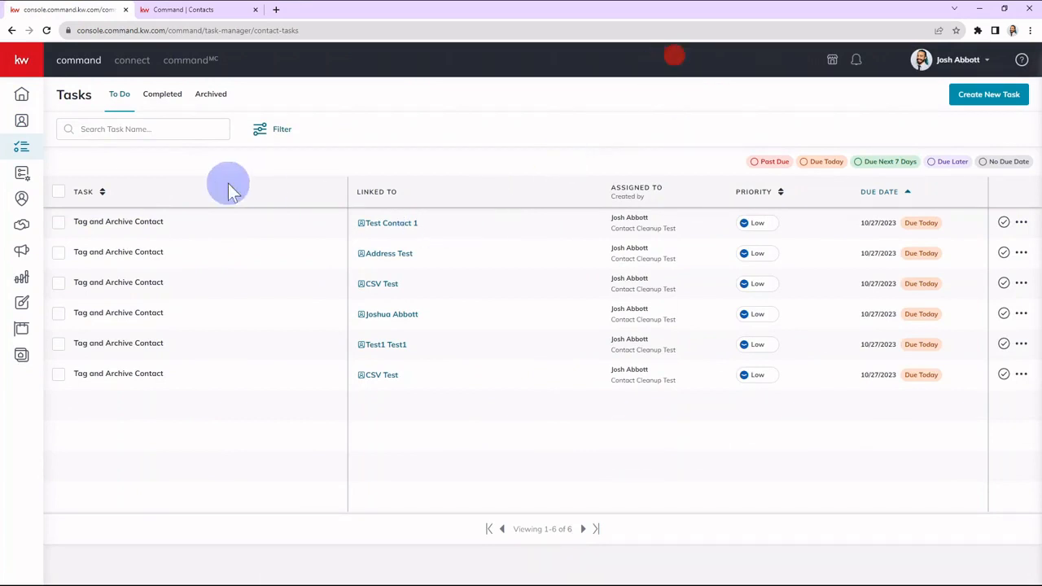
{"action": "left_click", "coordinate": [277, 170]}
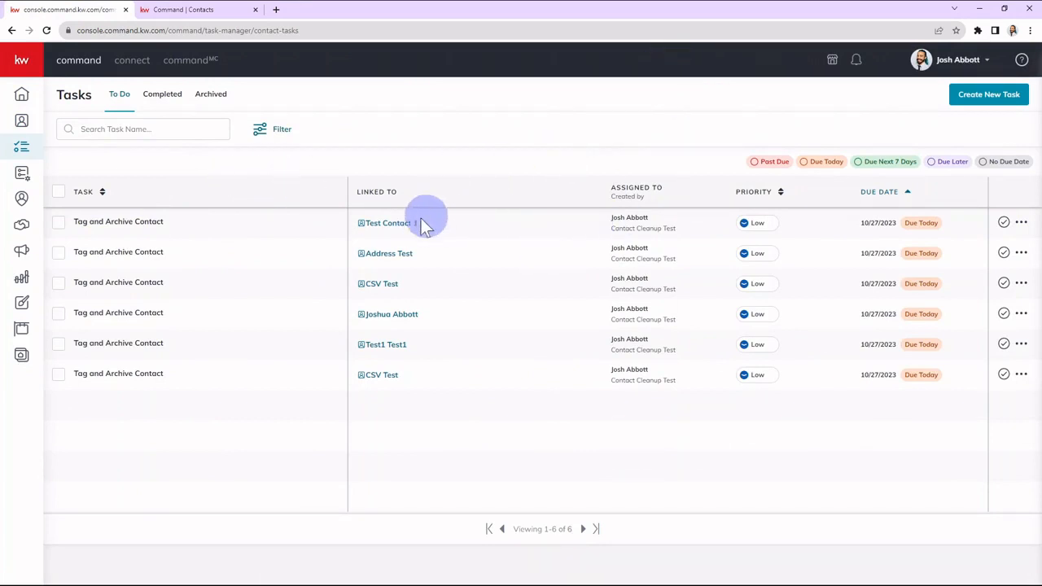
Open CSV Test from the third listed task, save a primary phone number in its contact record, and return to the task list.
{"action": "left_click", "coordinate": [380, 284]}
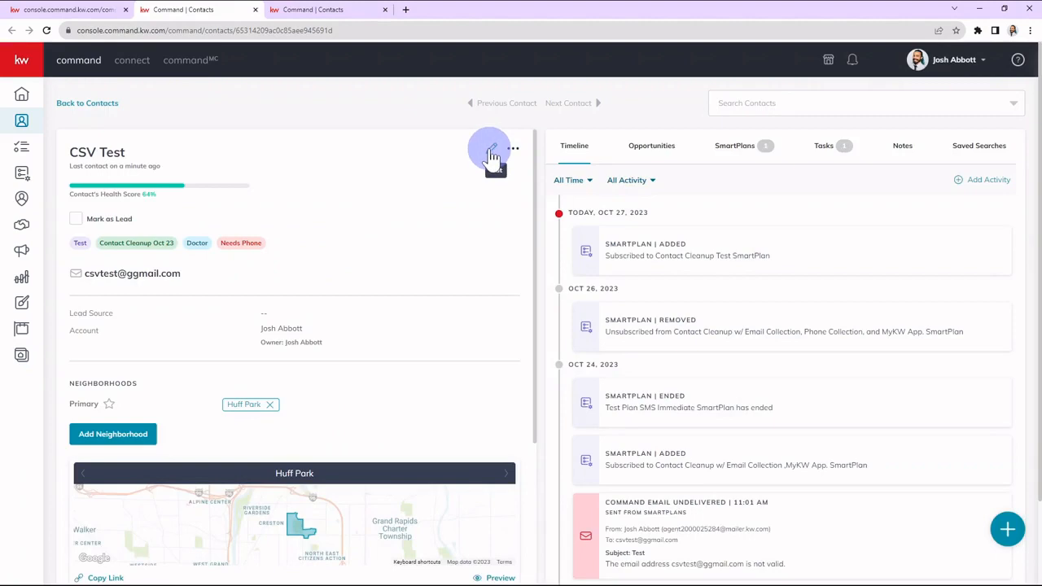
{"action": "left_click", "coordinate": [492, 153]}
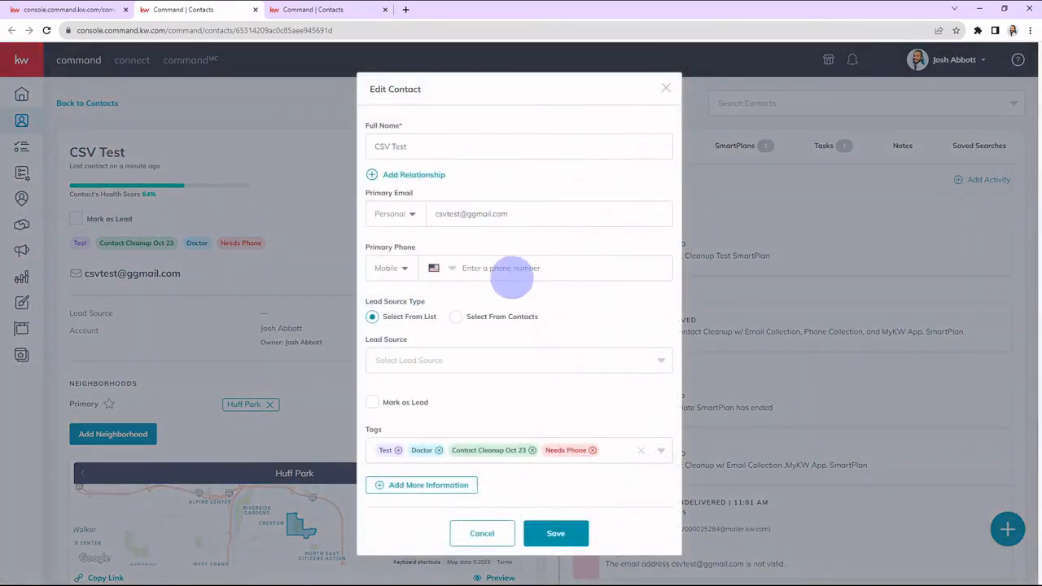
{"action": "left_click", "coordinate": [497, 268]}
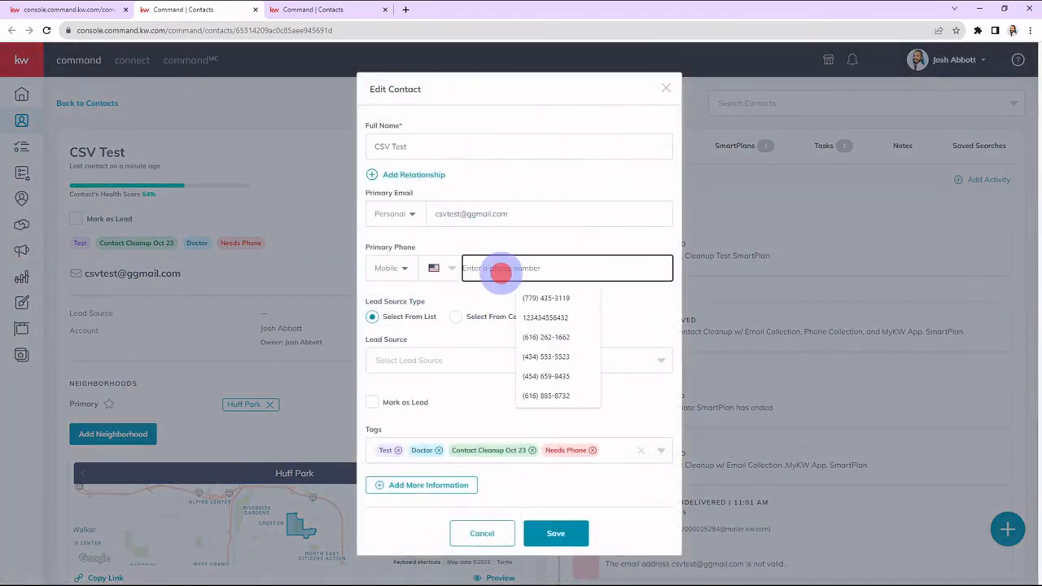
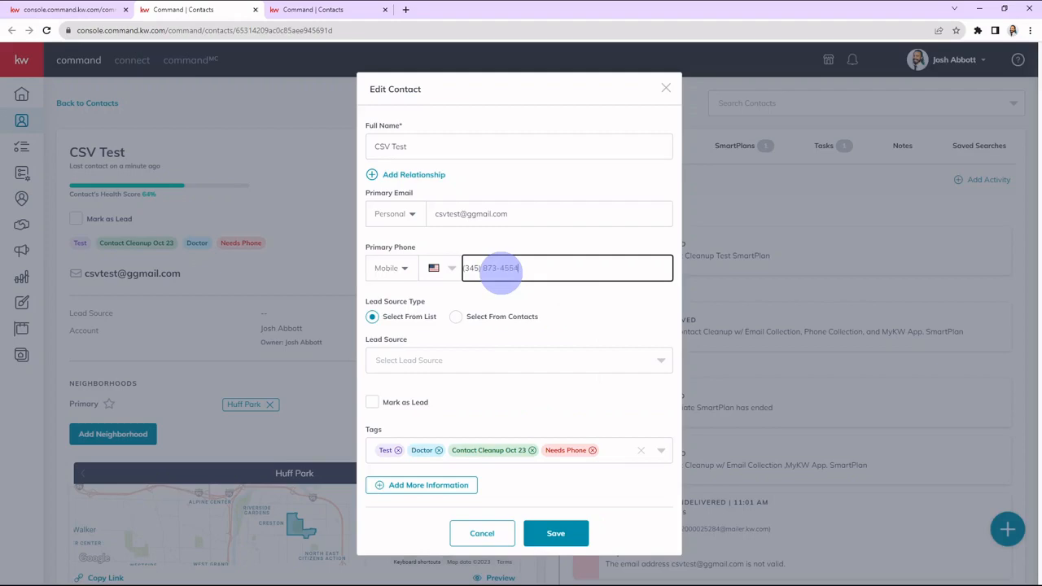
{"action": "left_click", "coordinate": [557, 301]}
{"action": "left_click", "coordinate": [555, 533]}
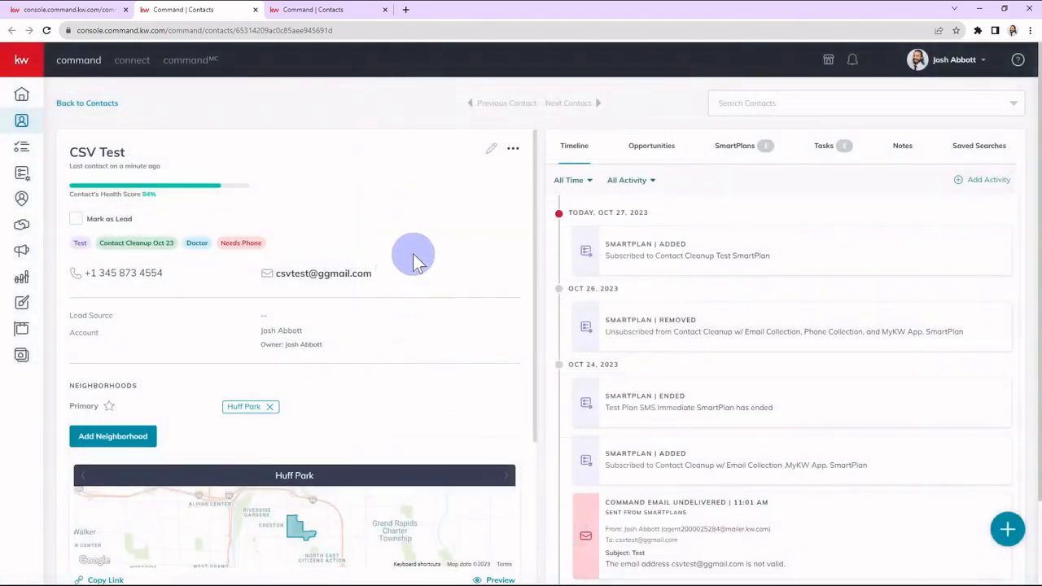
{"action": "left_click", "coordinate": [89, 10]}
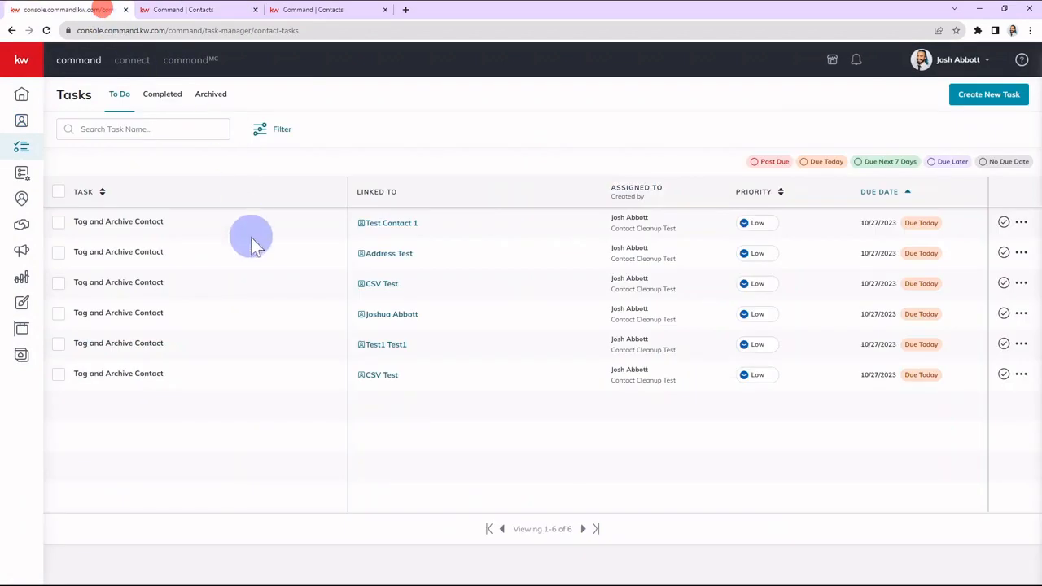
Mark the Tag and Archive Contact task linked to Address Test as complete.
{"action": "left_click", "coordinate": [1003, 254]}
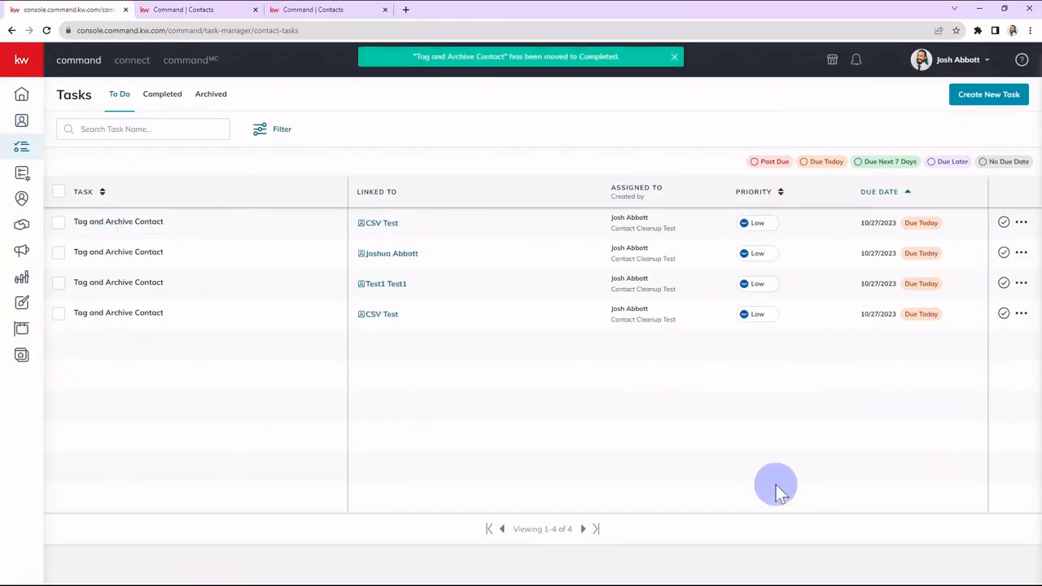
Open Test1 Test1 from its task, add the Art enthusiast tag to the contact, save it, and return to the task list.
{"action": "left_click", "coordinate": [390, 285]}
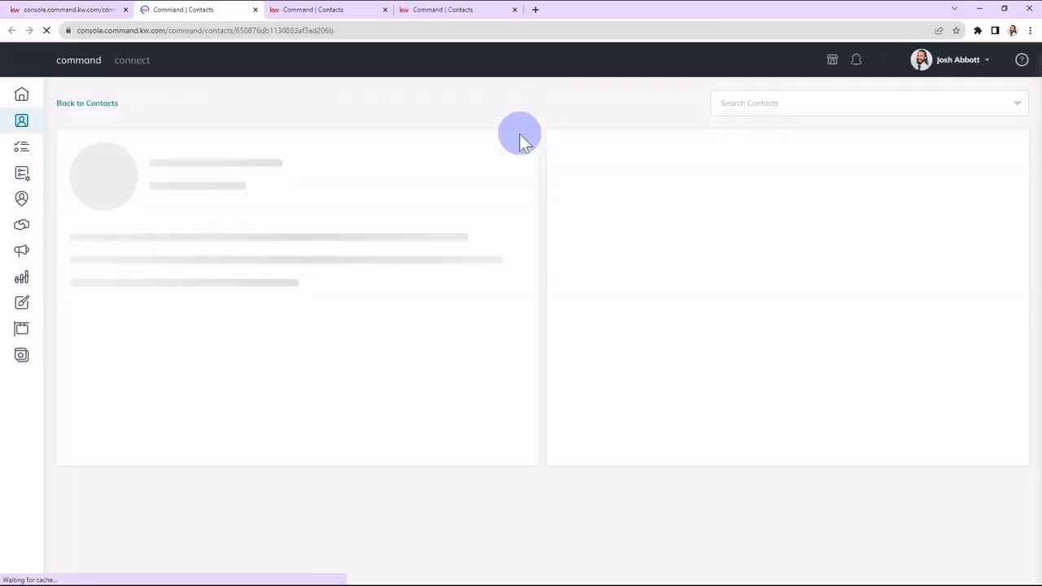
{"action": "left_click", "coordinate": [490, 148]}
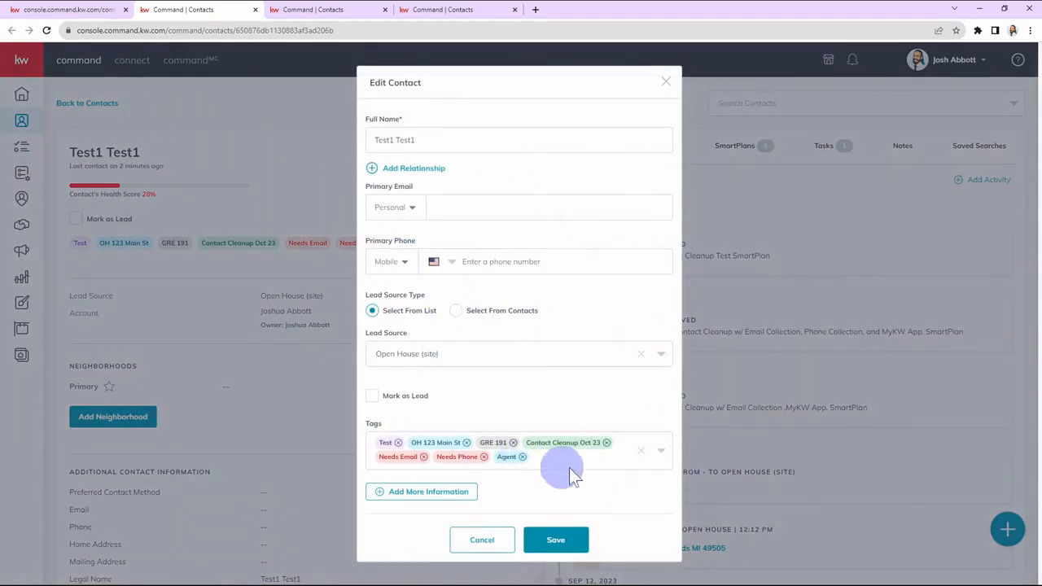
{"action": "left_click", "coordinate": [572, 460]}
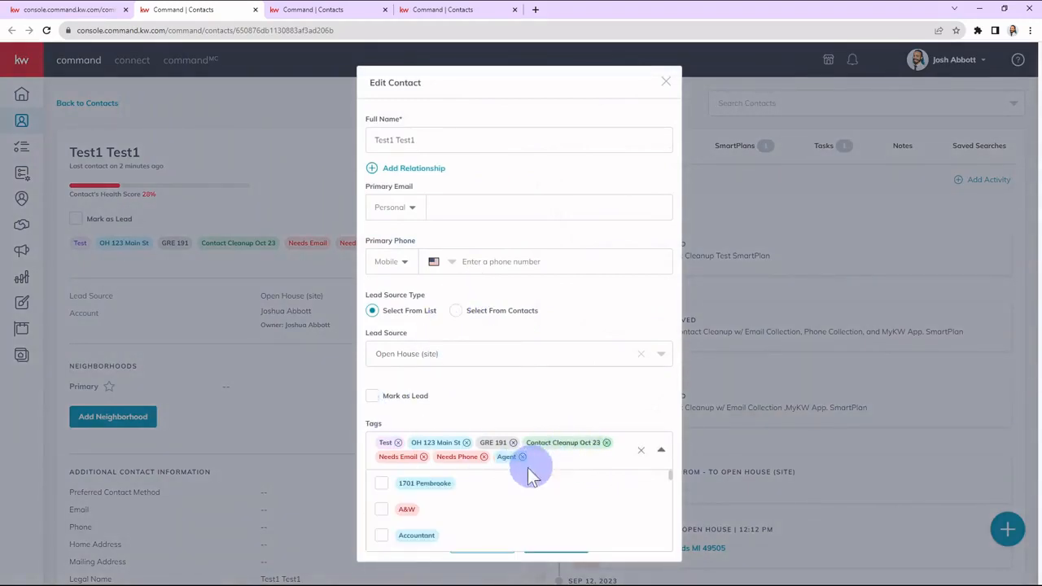
{"action": "scroll", "coordinate": [407, 517], "scroll_direction": "down", "scroll_amount": 2}
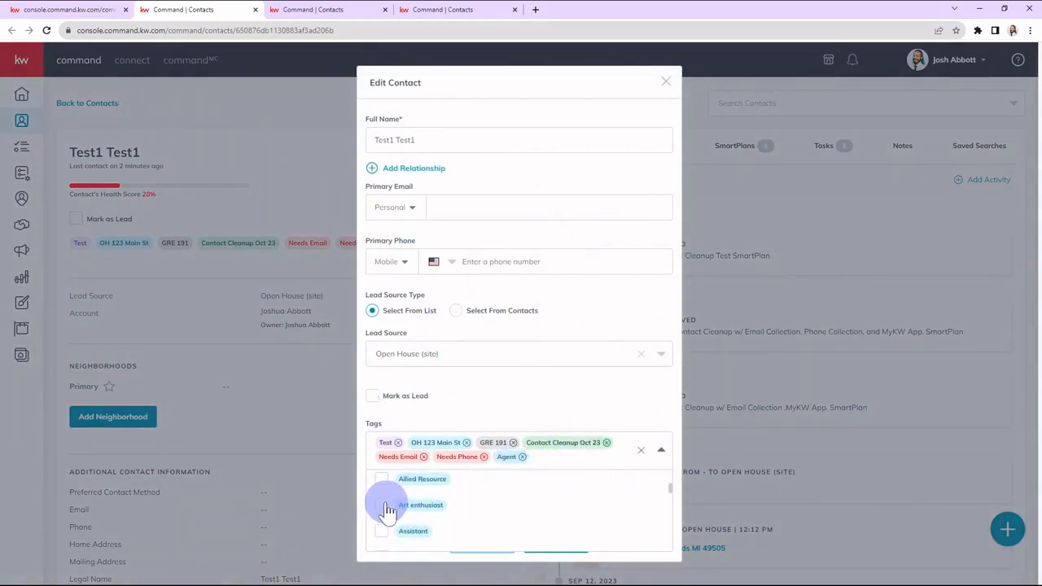
{"action": "left_click", "coordinate": [383, 505]}
{"action": "left_click", "coordinate": [596, 411]}
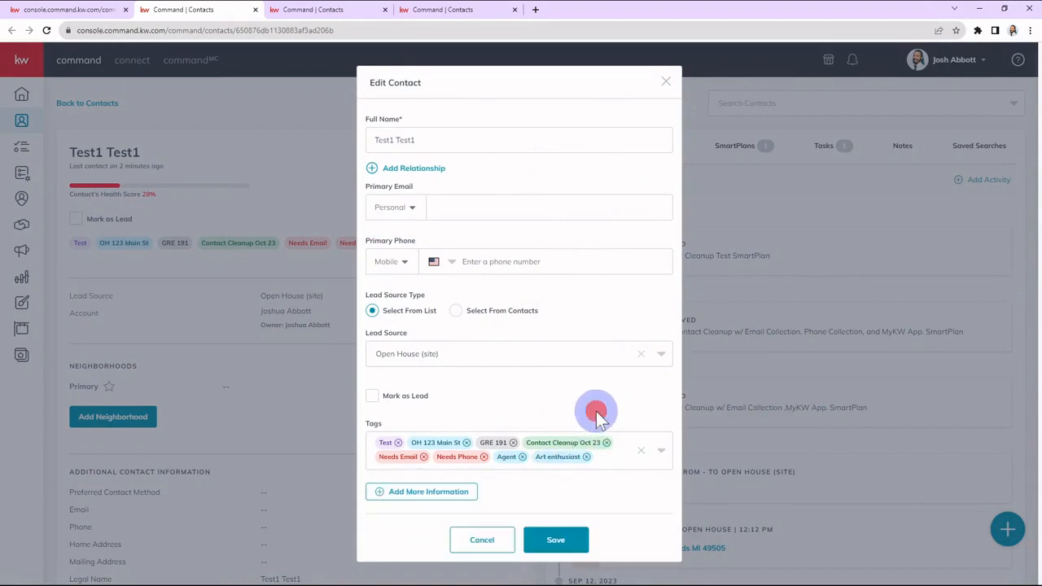
{"action": "left_click", "coordinate": [552, 541]}
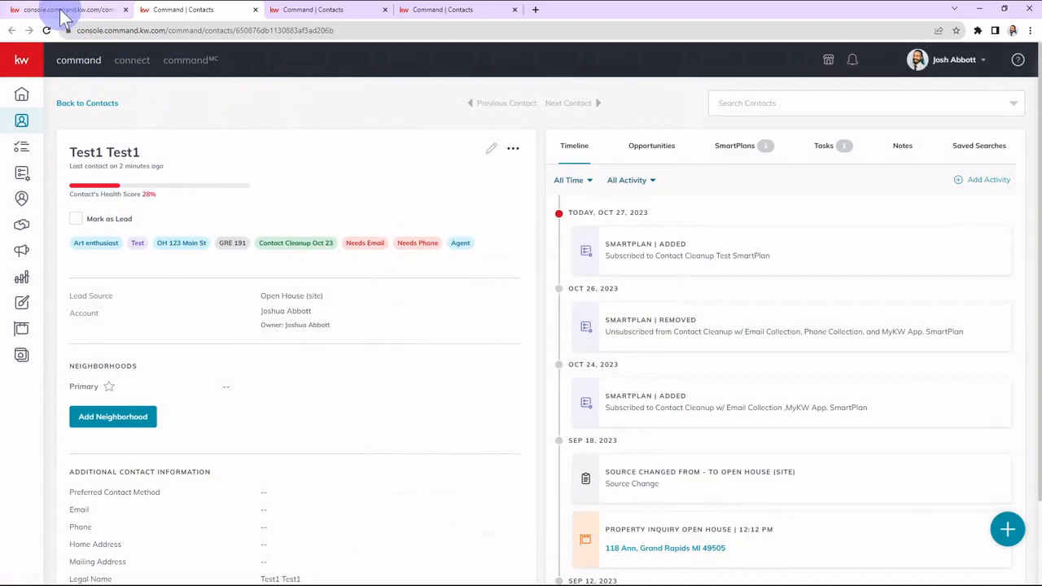
{"action": "left_click", "coordinate": [62, 9]}
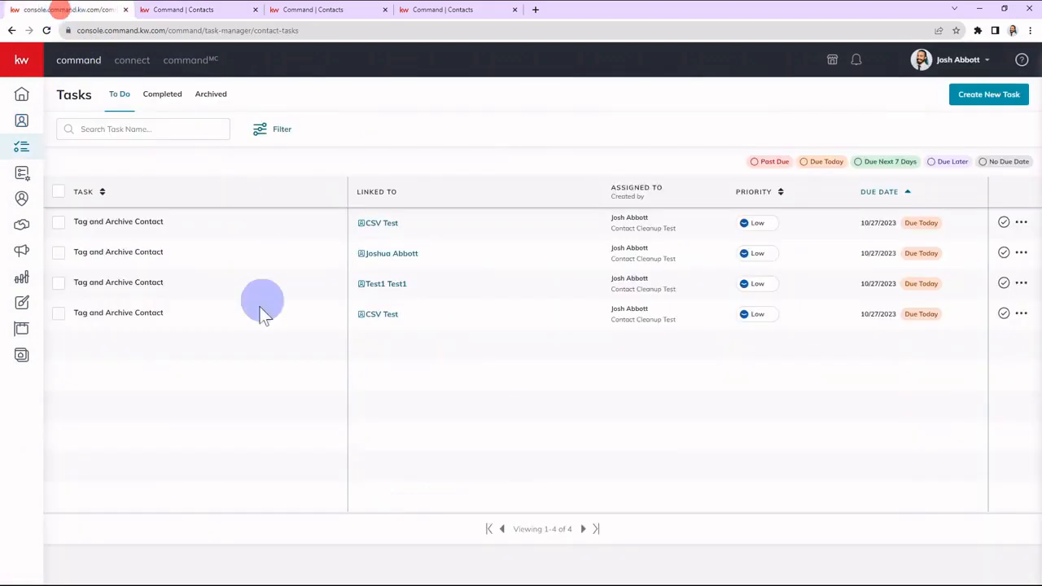
Mark the second listed Tag and Archive Contact task as complete.
{"action": "left_click", "coordinate": [1003, 253]}
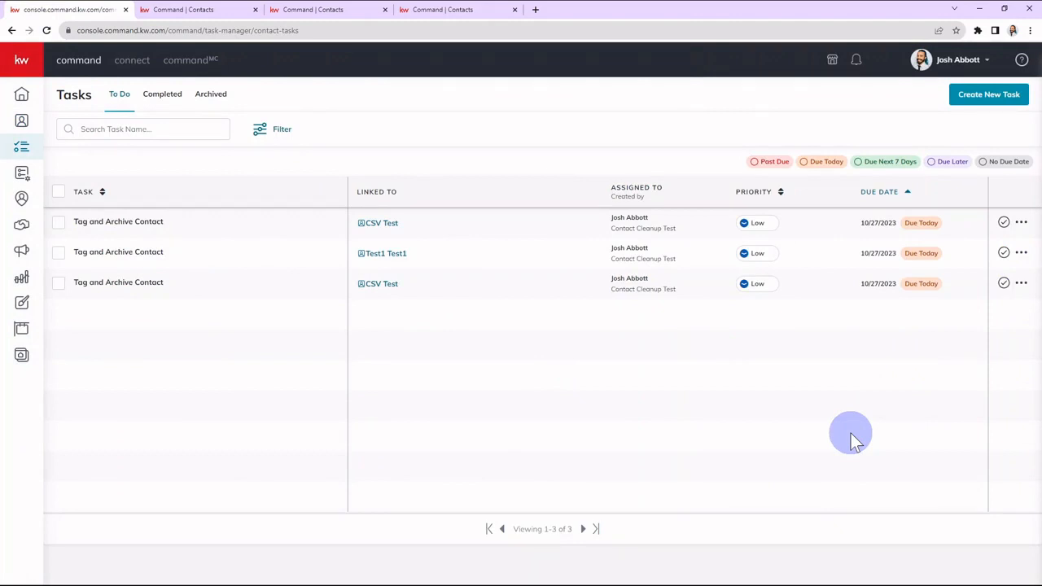
{"action": "left_click", "coordinate": [850, 437]}
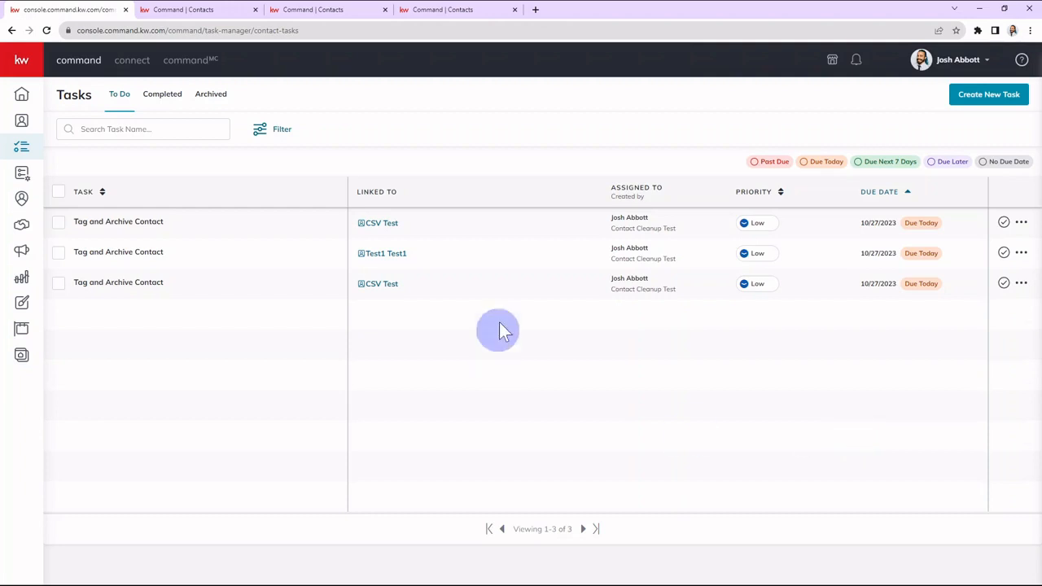
{"action": "left_click", "coordinate": [356, 405]}
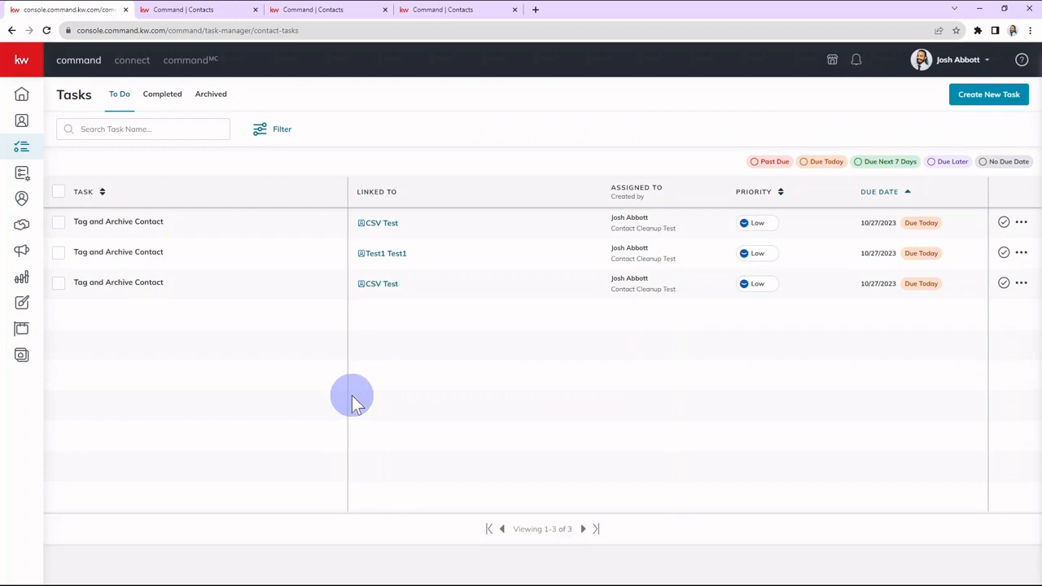